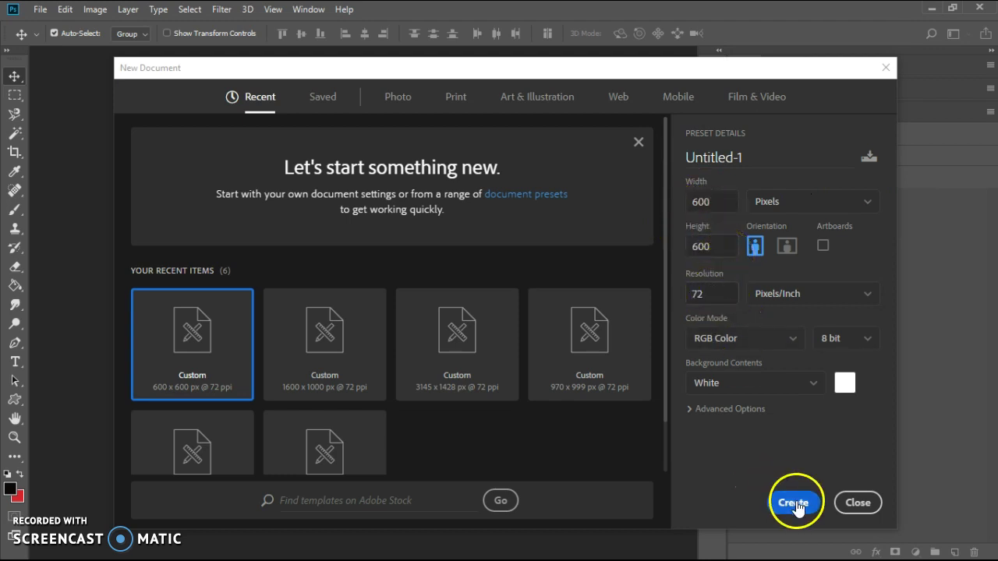
# Create a new 600 x 600 px RGB document at 72 pixels/inch with white background contents.
pyautogui.click(717, 383)
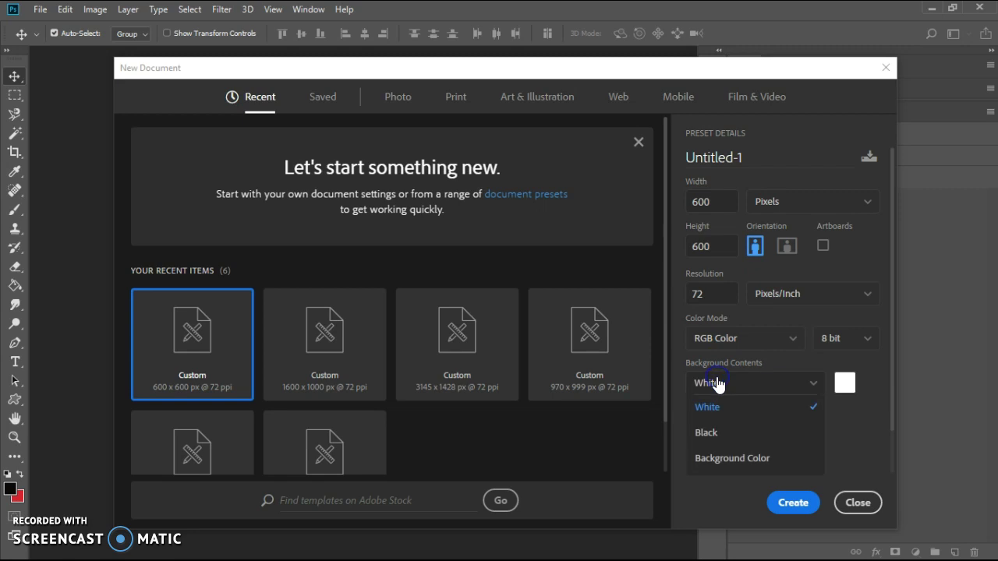
pyautogui.click(852, 431)
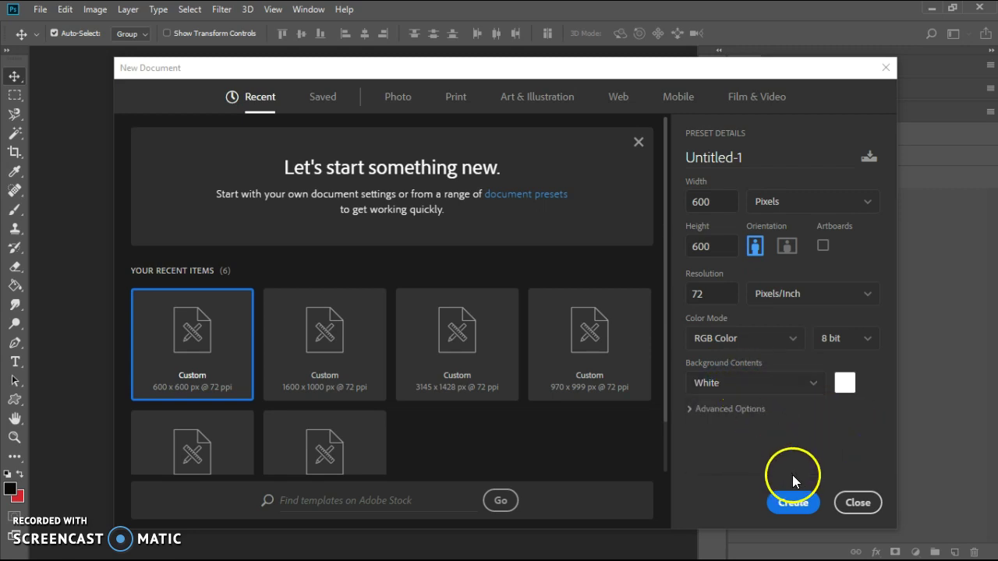
pyautogui.click(793, 504)
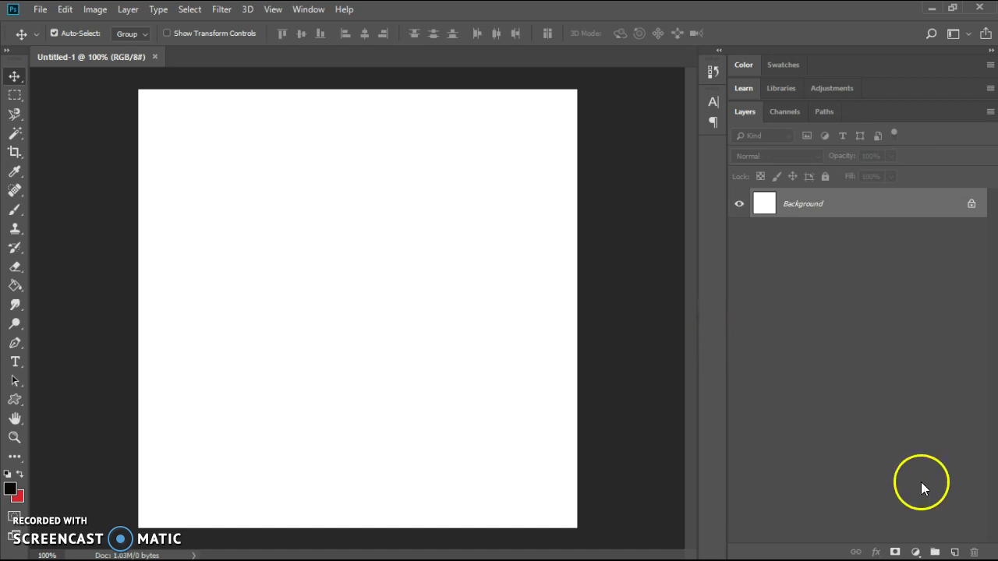
# Add an empty layer above the Background and hide the Background layer.
pyautogui.click(955, 551)
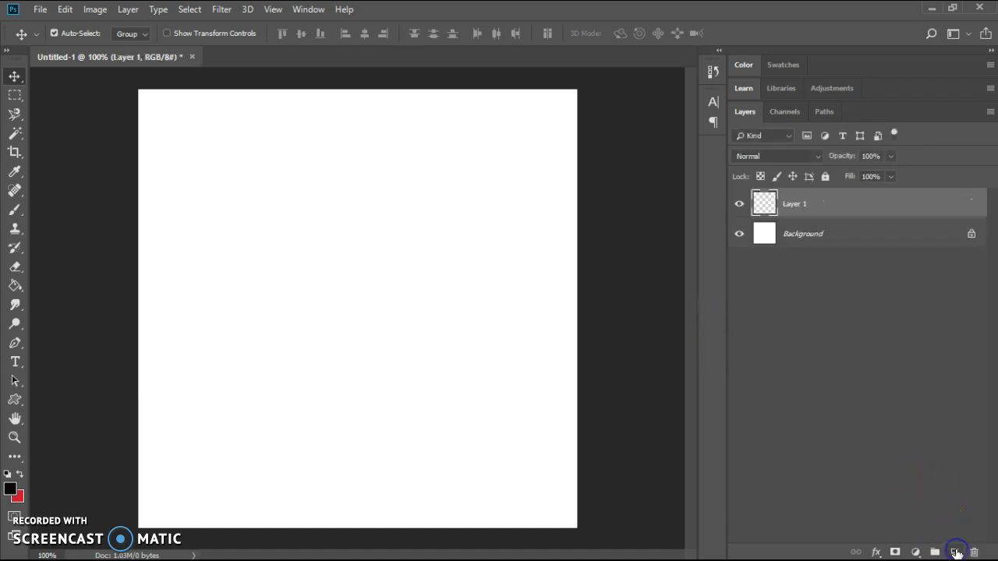
pyautogui.click(738, 235)
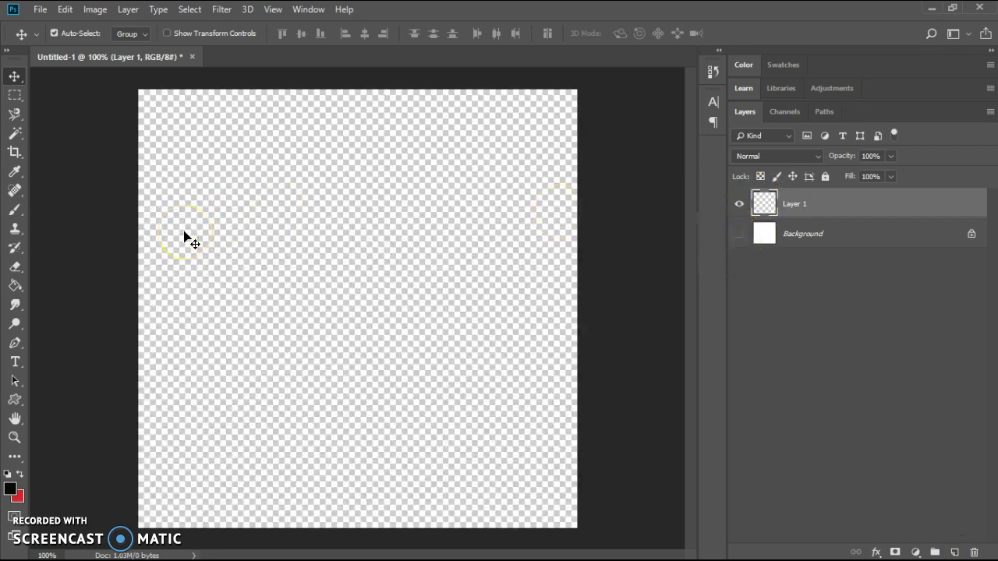
# Paint a thick black blob figure with two leg-like strokes on Layer 1, using the Brush tool at size 70.
pyautogui.click(15, 212)
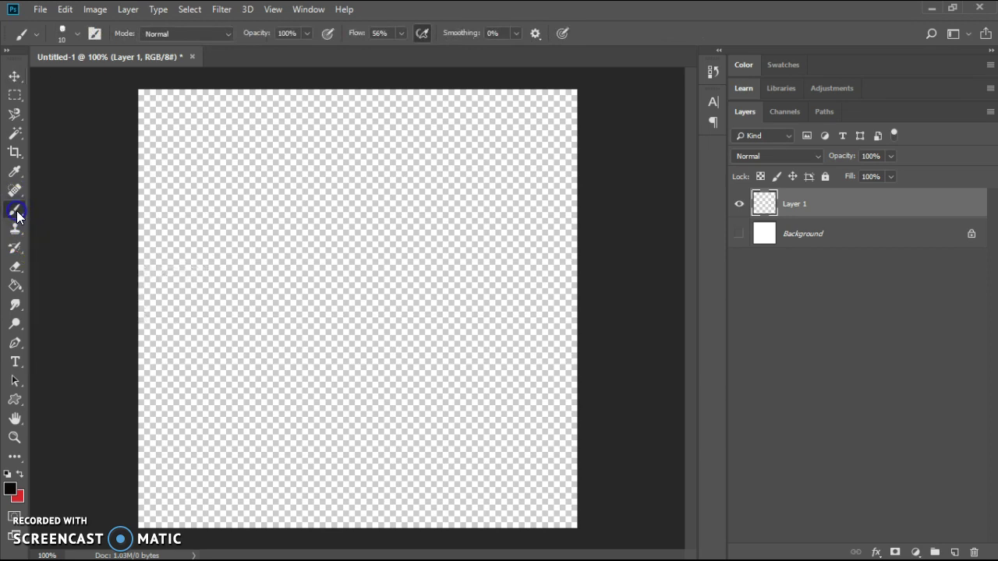
pyautogui.click(78, 33)
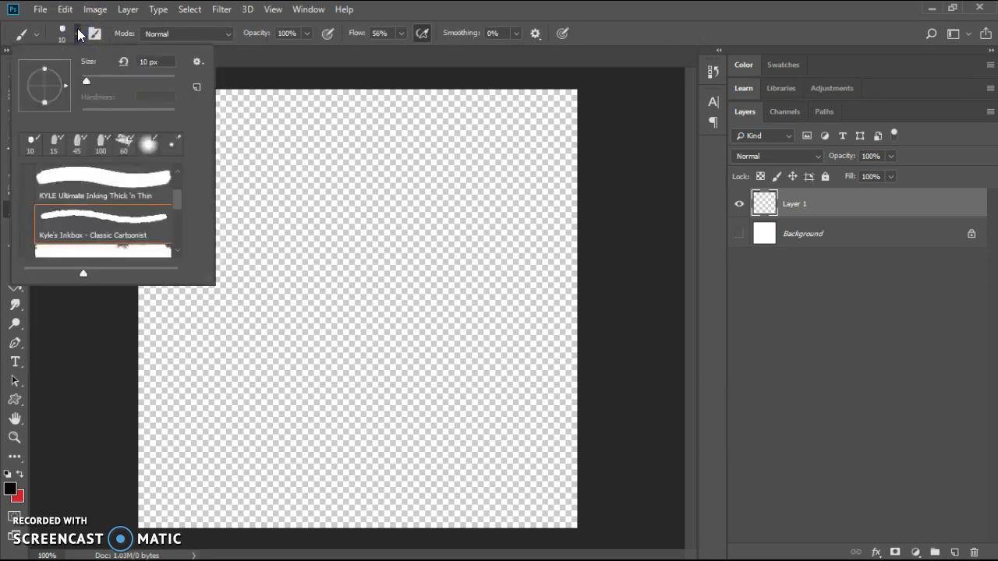
pyautogui.click(78, 31)
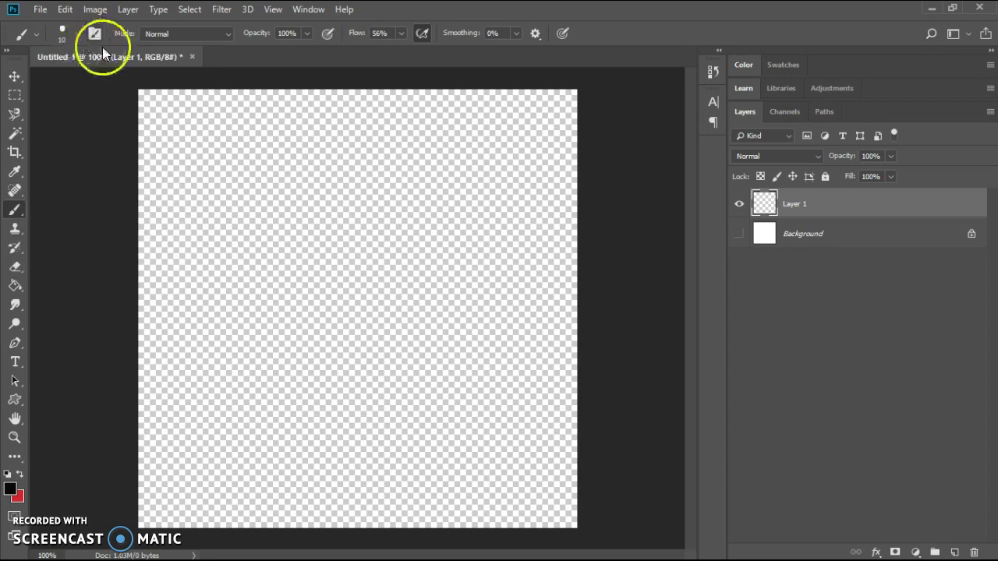
pyautogui.press(']')
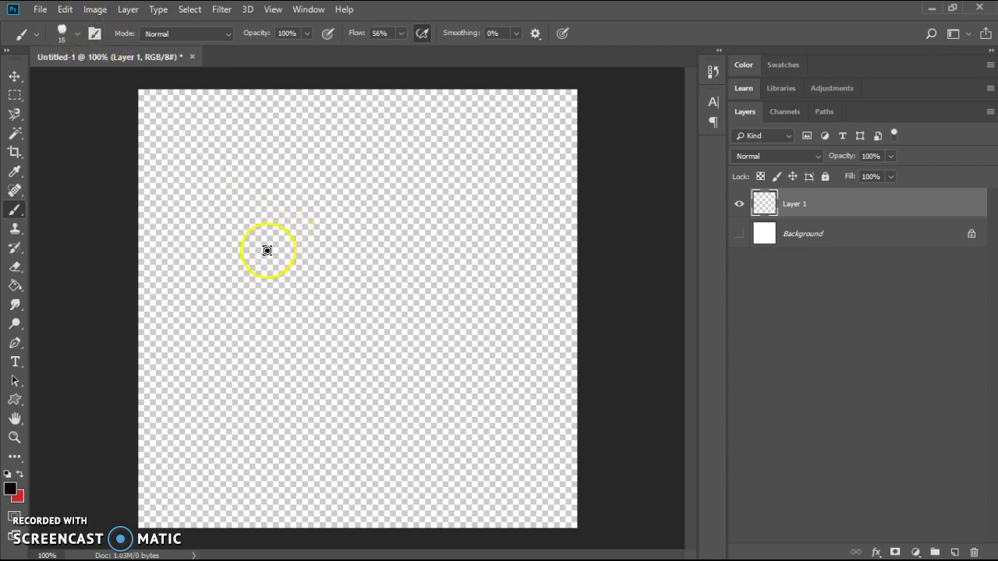
pyautogui.press(']')
pyautogui.press(']')
pyautogui.press(']')
pyautogui.press(']')
pyautogui.moveTo(254, 245)
pyautogui.mouseDown()
pyautogui.moveTo(316, 163)
pyautogui.moveTo(302, 250)
pyautogui.moveTo(358, 238)
pyautogui.moveTo(331, 293)
pyautogui.moveTo(376, 288)
pyautogui.moveTo(407, 299)
pyautogui.moveTo(352, 323)
pyautogui.moveTo(416, 329)
pyautogui.moveTo(374, 350)
pyautogui.moveTo(442, 370)
pyautogui.moveTo(415, 384)
pyautogui.moveTo(431, 411)
pyautogui.moveTo(478, 428)
pyautogui.mouseUp()
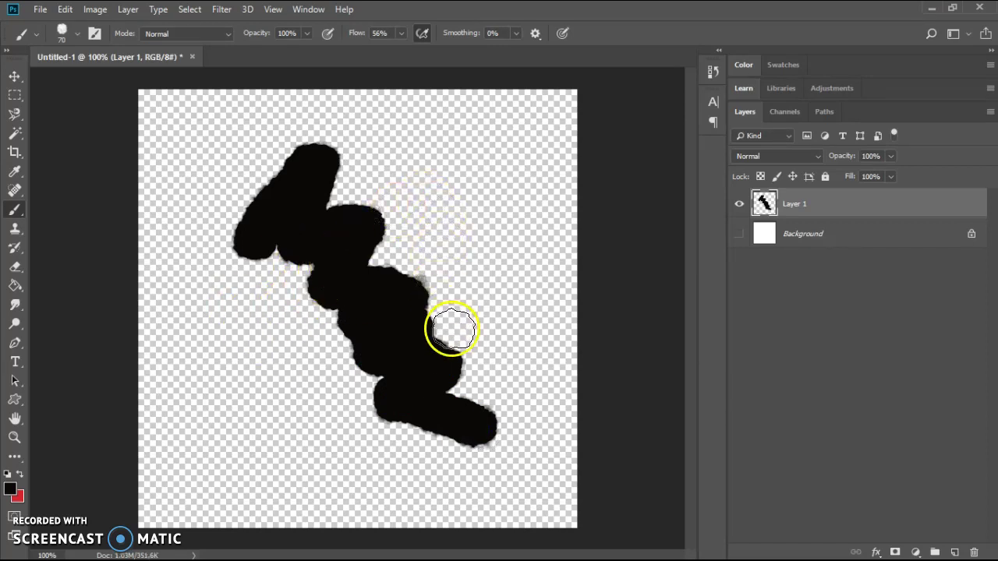
pyautogui.moveTo(342, 298)
pyautogui.mouseDown()
pyautogui.moveTo(304, 335)
pyautogui.moveTo(333, 351)
pyautogui.moveTo(290, 376)
pyautogui.moveTo(297, 389)
pyautogui.moveTo(277, 413)
pyautogui.moveTo(278, 434)
pyautogui.moveTo(267, 435)
pyautogui.moveTo(285, 474)
pyautogui.mouseUp()
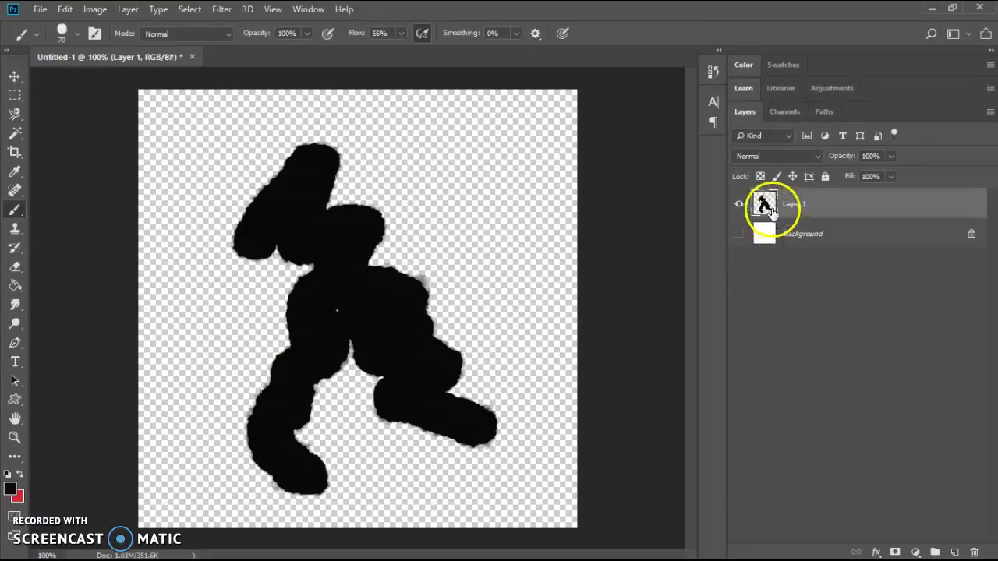
# Load the painted blob on Layer 1 as a selection and convert it into a work path.
pyautogui.moveTo(764, 206); pyautogui.dragTo(764, 204)
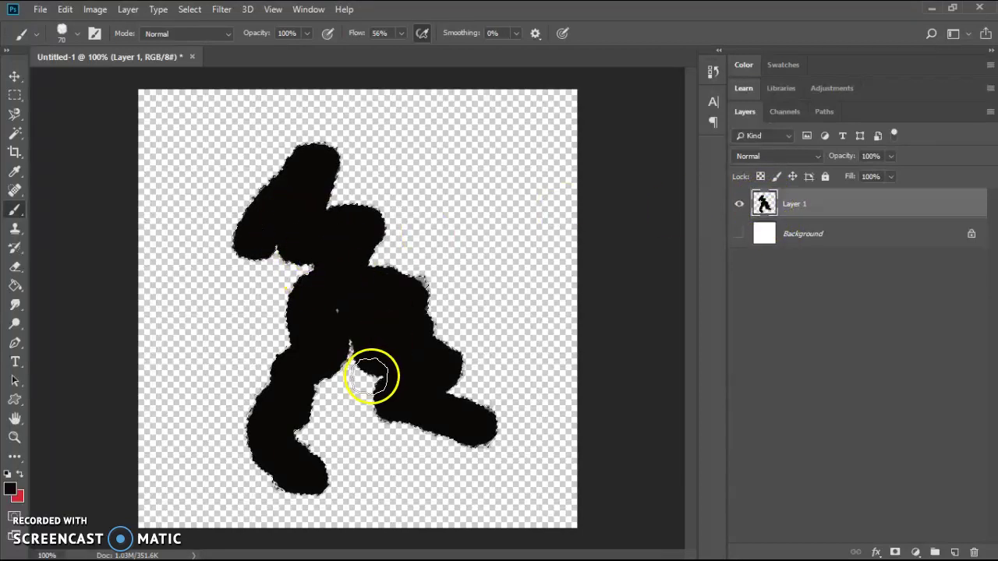
pyautogui.click(456, 370)
pyautogui.click(825, 112)
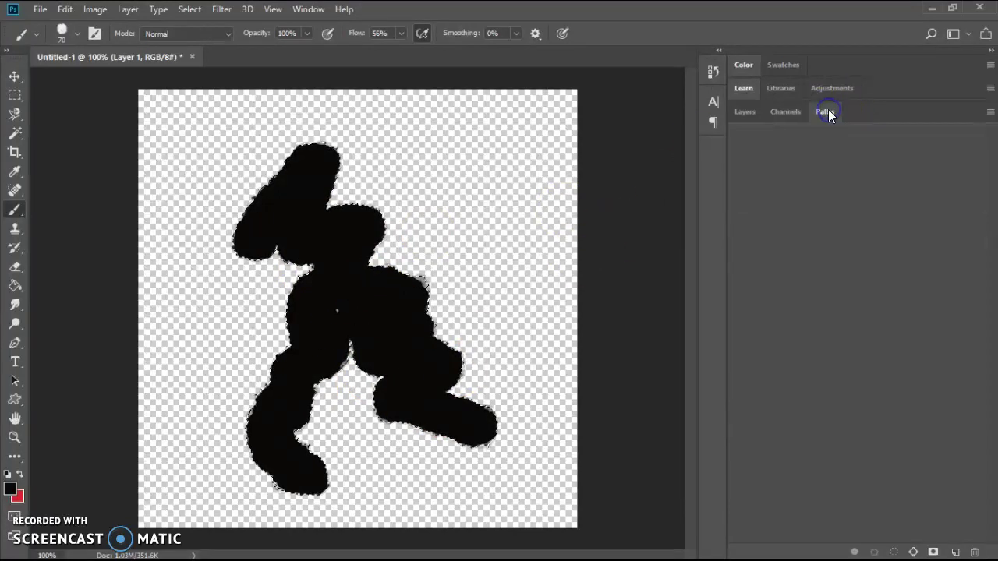
pyautogui.click(753, 115)
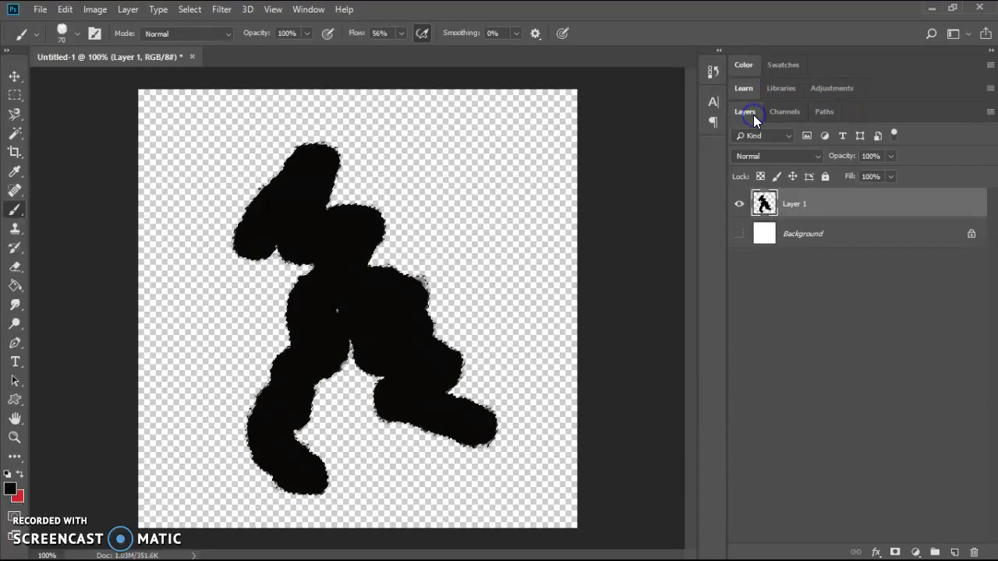
pyautogui.click(825, 113)
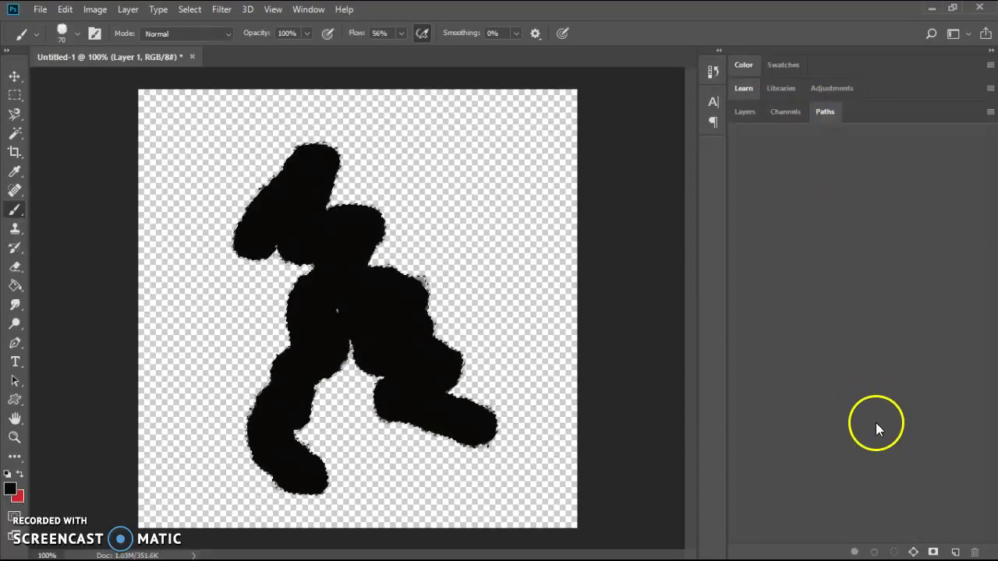
pyautogui.click(914, 553)
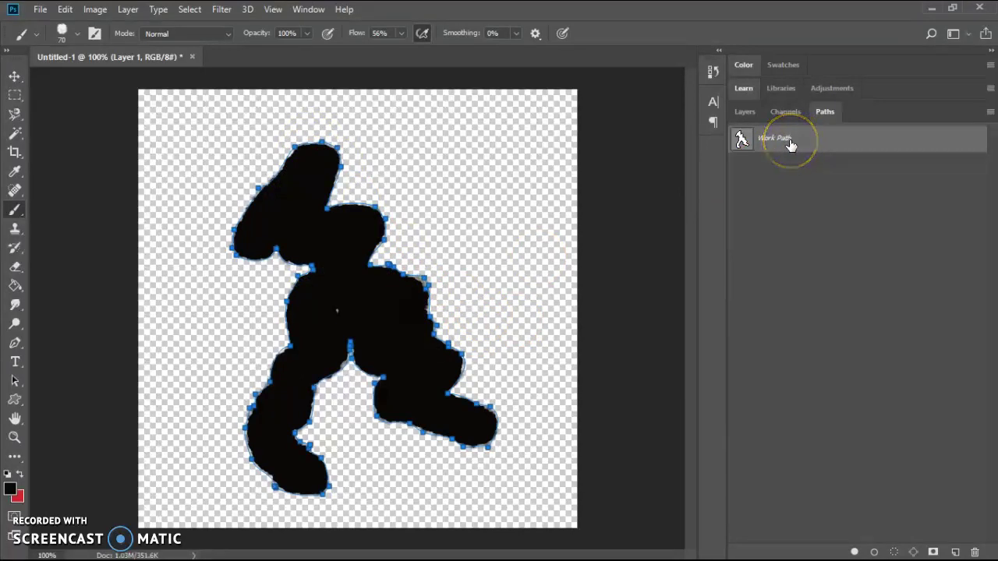
# Define the blob's work path as a custom shape named TBlob.
pyautogui.click(66, 11)
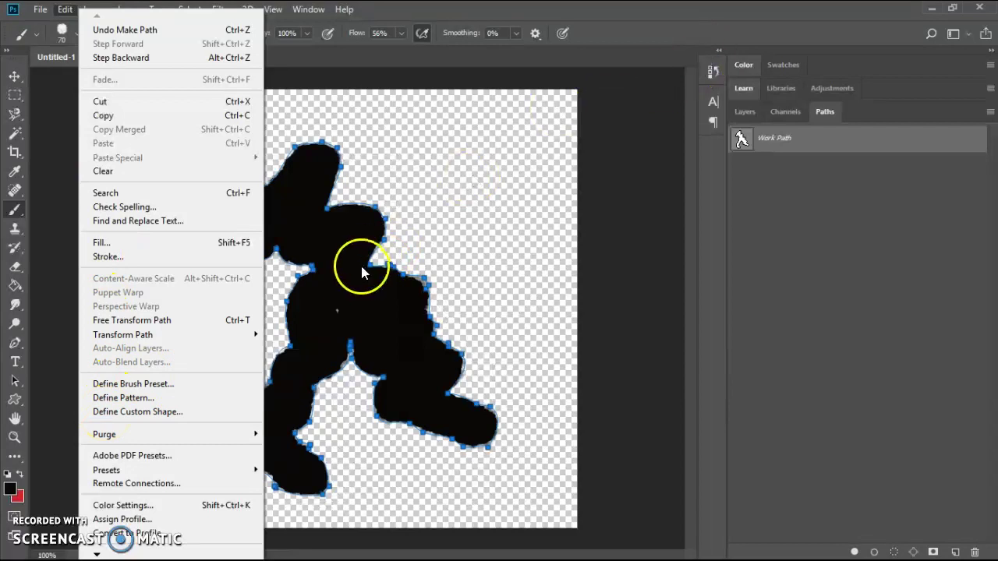
pyautogui.click(640, 16)
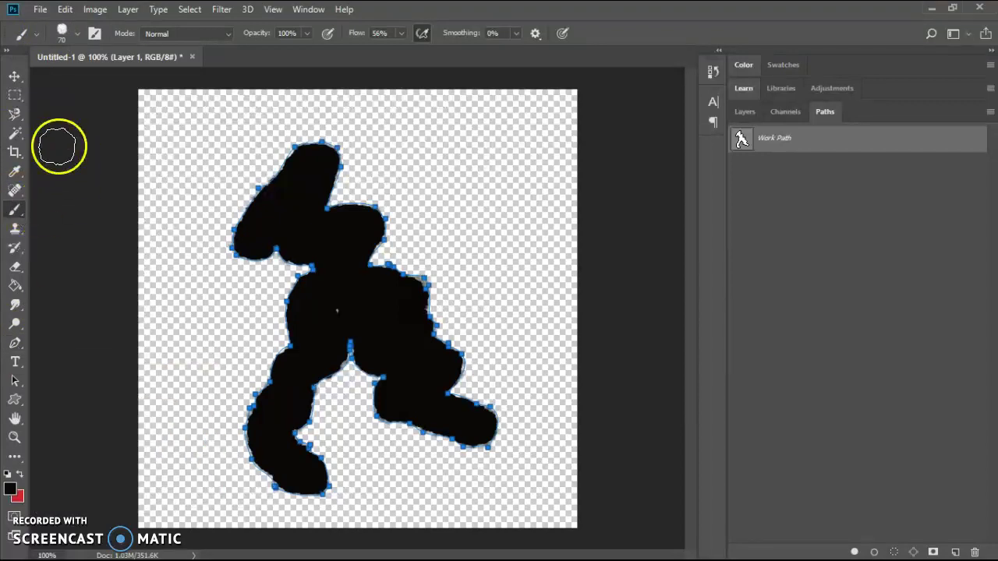
pyautogui.click(65, 11)
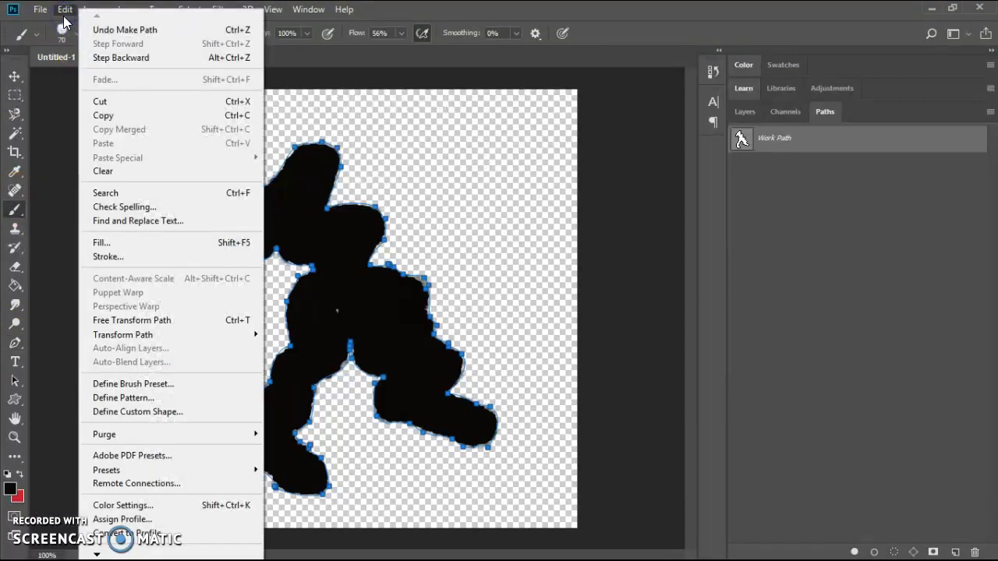
pyautogui.click(115, 414)
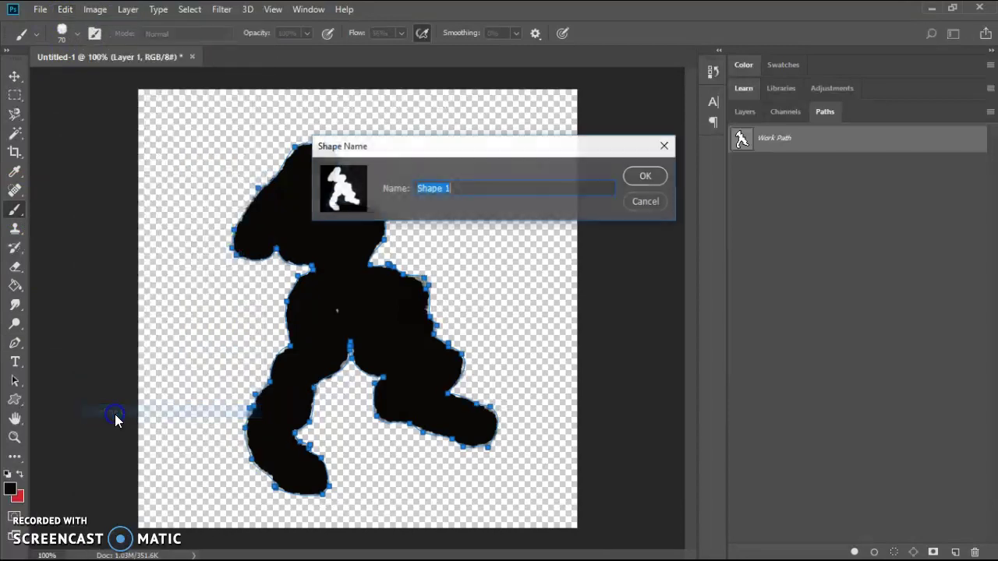
pyautogui.write('TBlob')
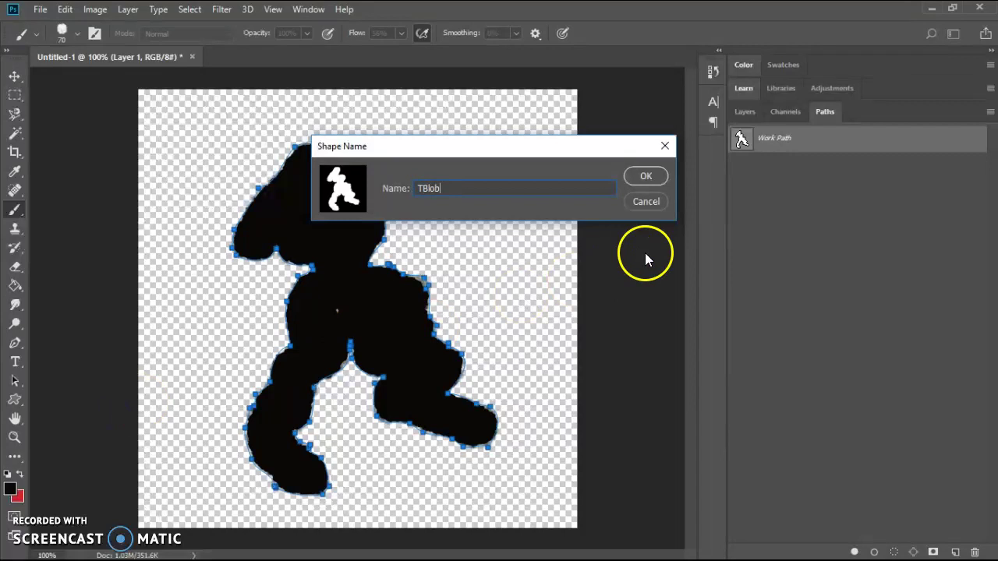
pyautogui.click(645, 177)
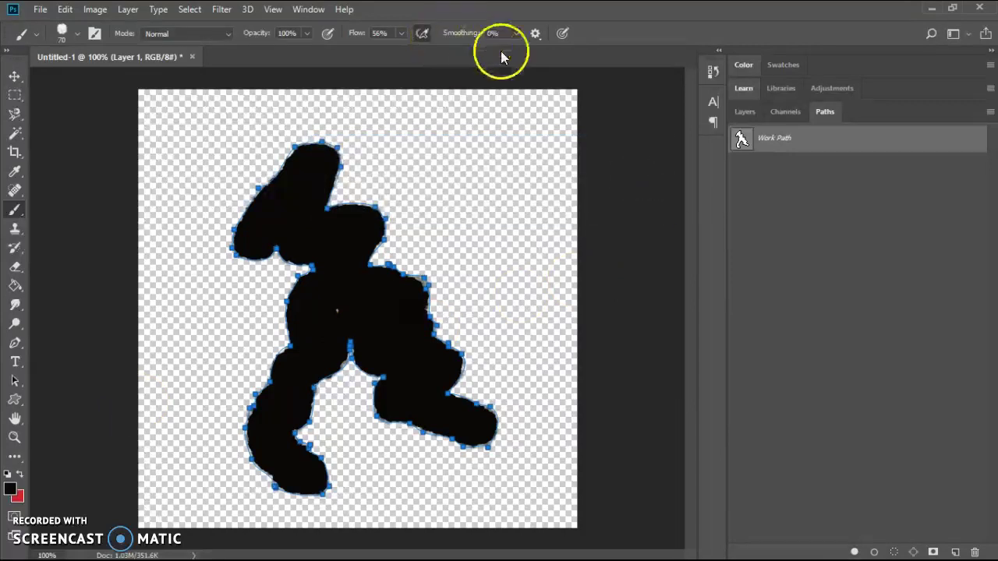
# Activate the Custom Shape tool and check the available shapes for the new blob shape.
pyautogui.click(15, 401)
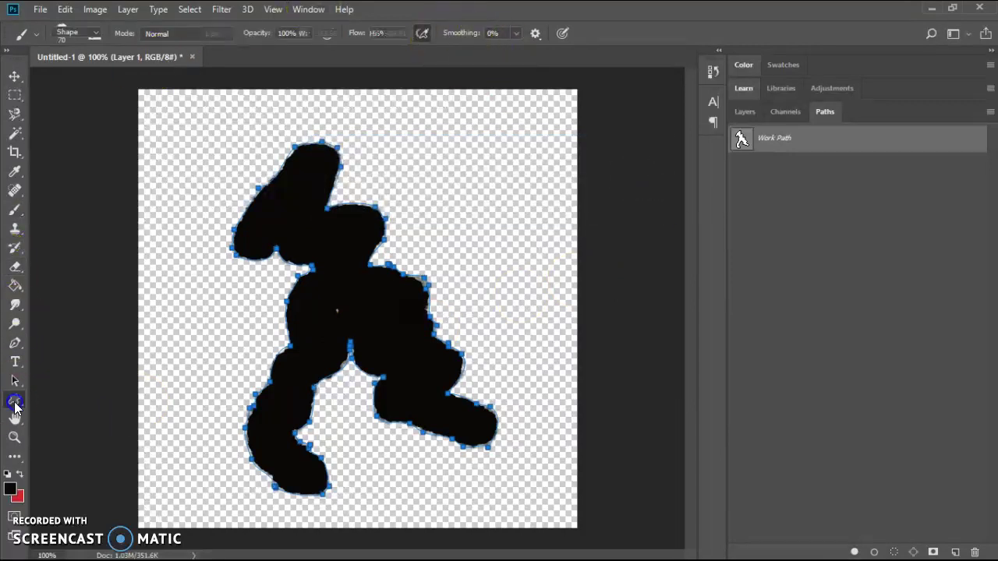
pyautogui.rightClick(15, 402)
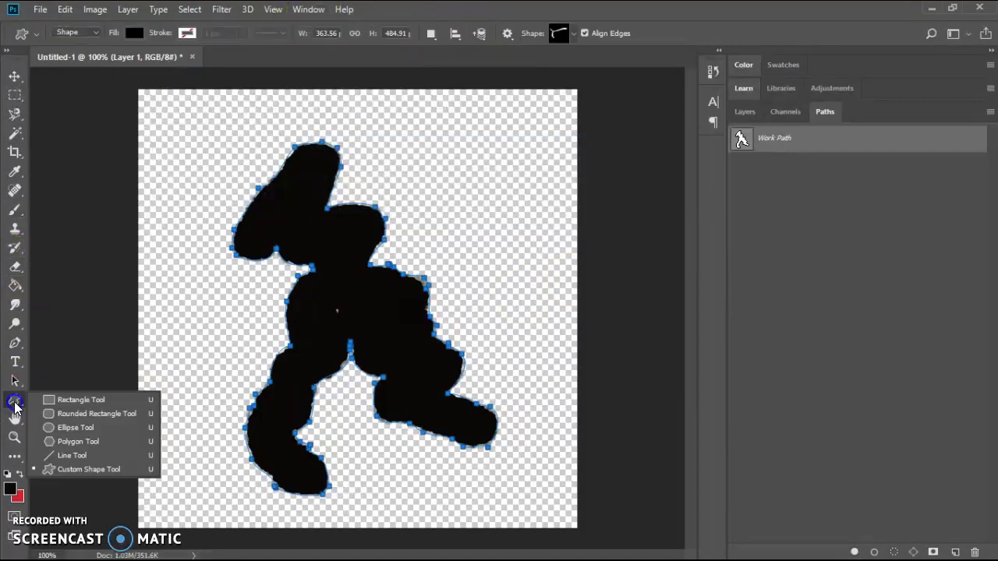
pyautogui.click(67, 468)
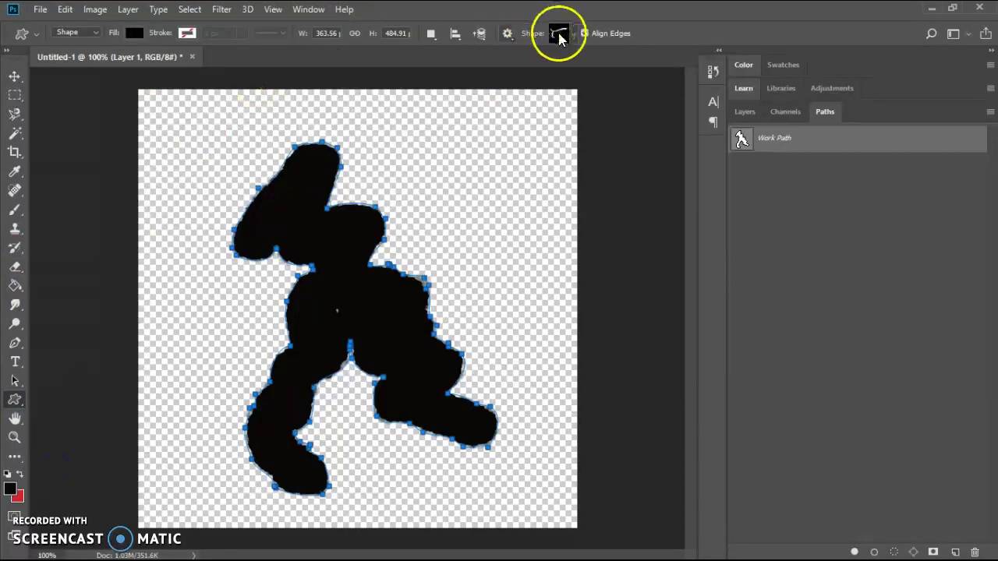
pyautogui.click(571, 34)
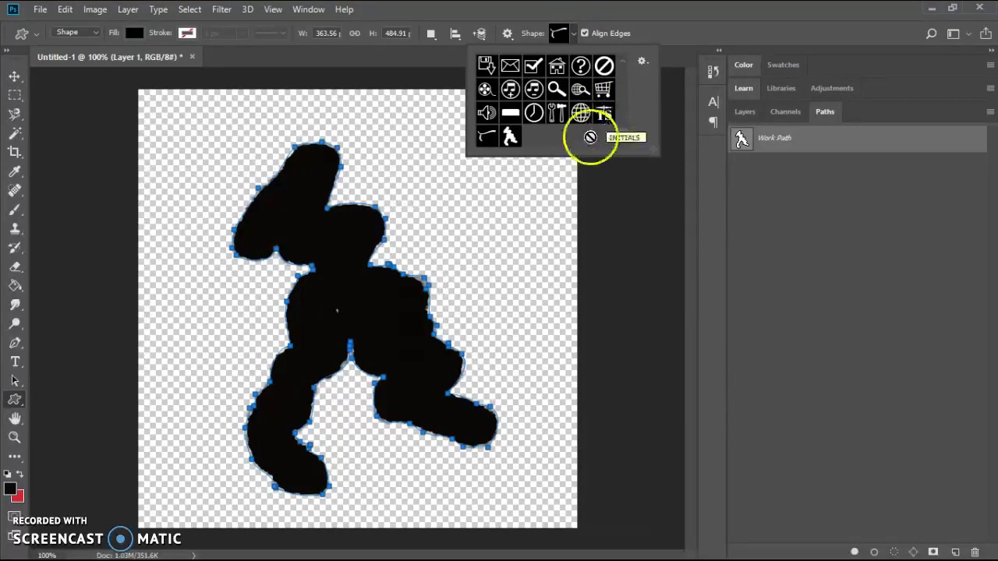
# Delete the painted Layer 1 and deselect the work path so its outline is hidden.
pyautogui.click(742, 115)
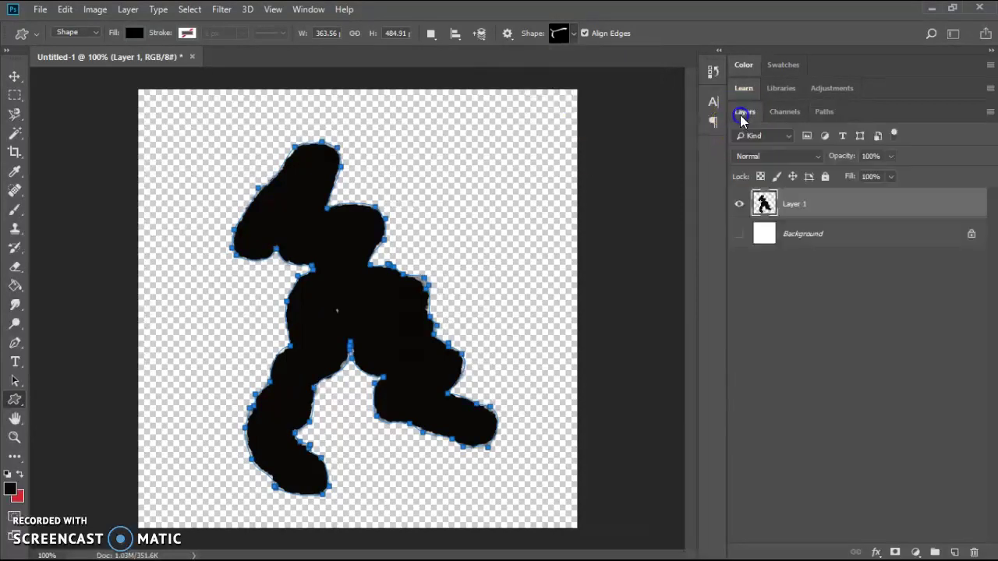
pyautogui.moveTo(798, 206); pyautogui.dragTo(974, 552)
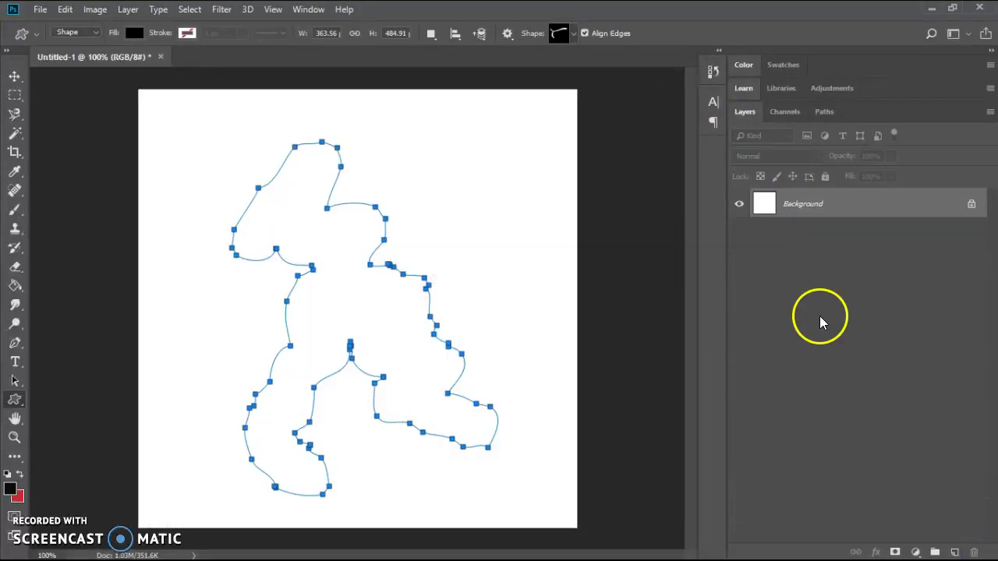
pyautogui.click(825, 114)
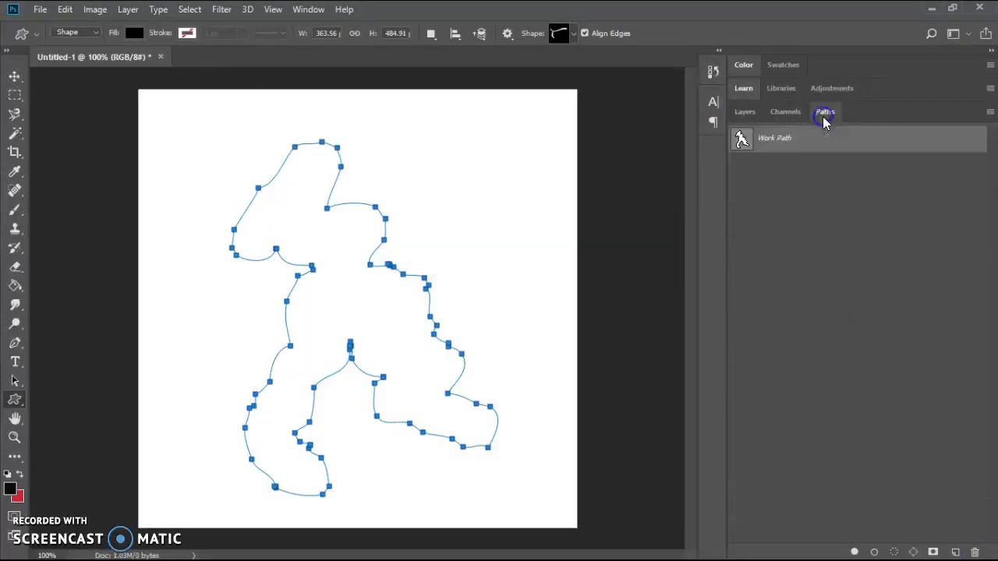
pyautogui.click(791, 226)
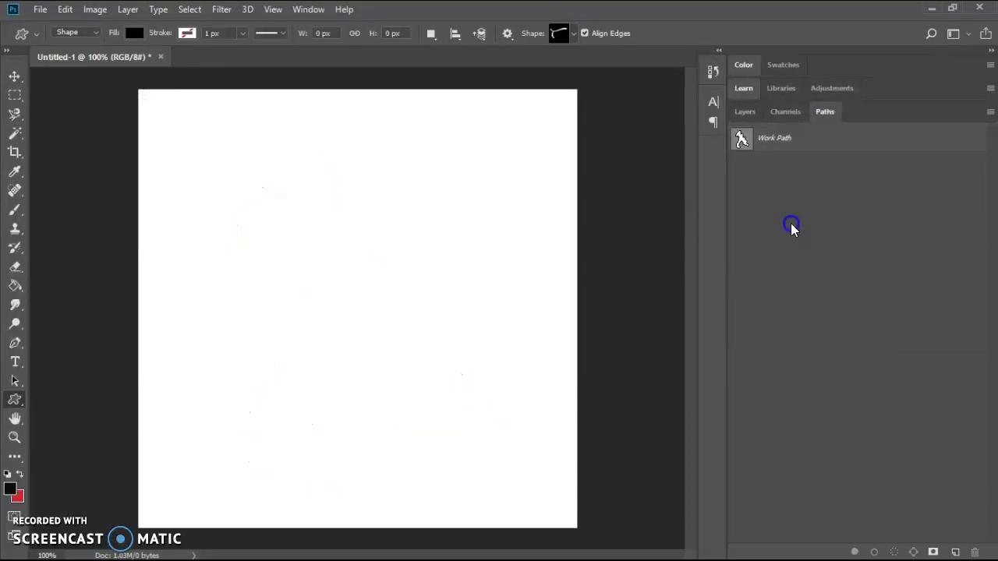
# Create another blank layer over the cleared canvas and turn off the Background's visibility.
pyautogui.click(743, 113)
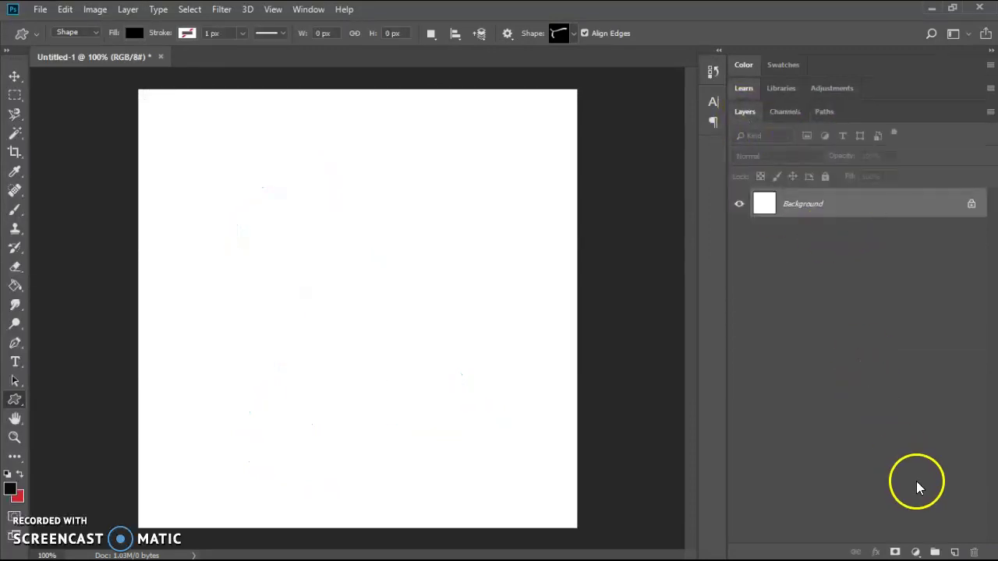
pyautogui.click(955, 552)
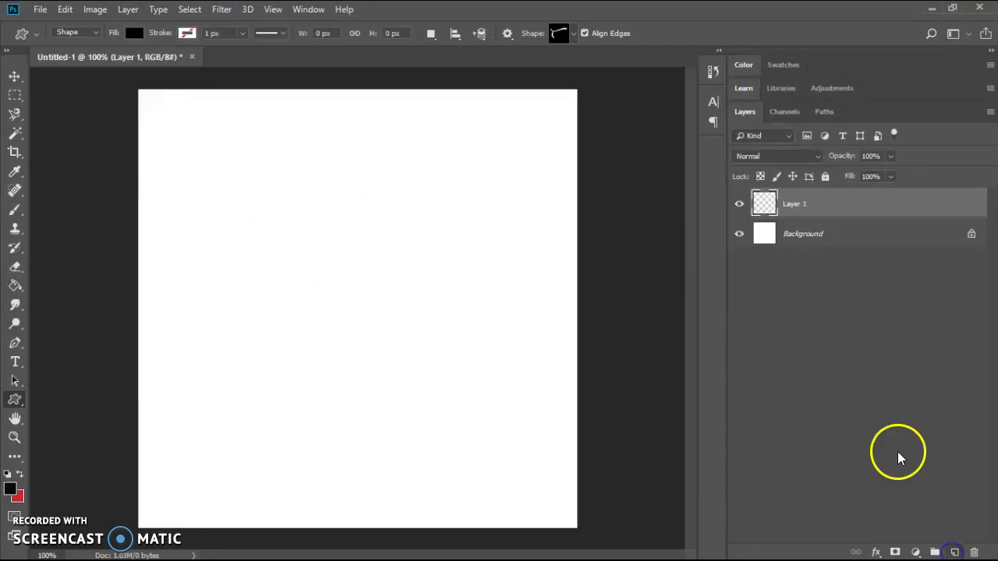
pyautogui.click(740, 234)
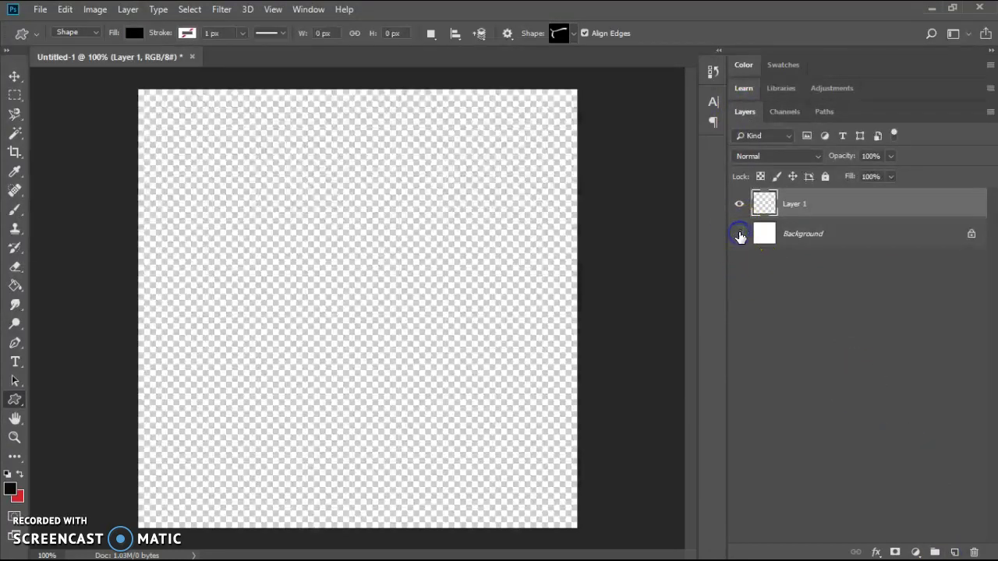
# Add the text "ts" in Confetti Stream Regular at 337 pt and move it to about the middle of the canvas.
pyautogui.click(16, 360)
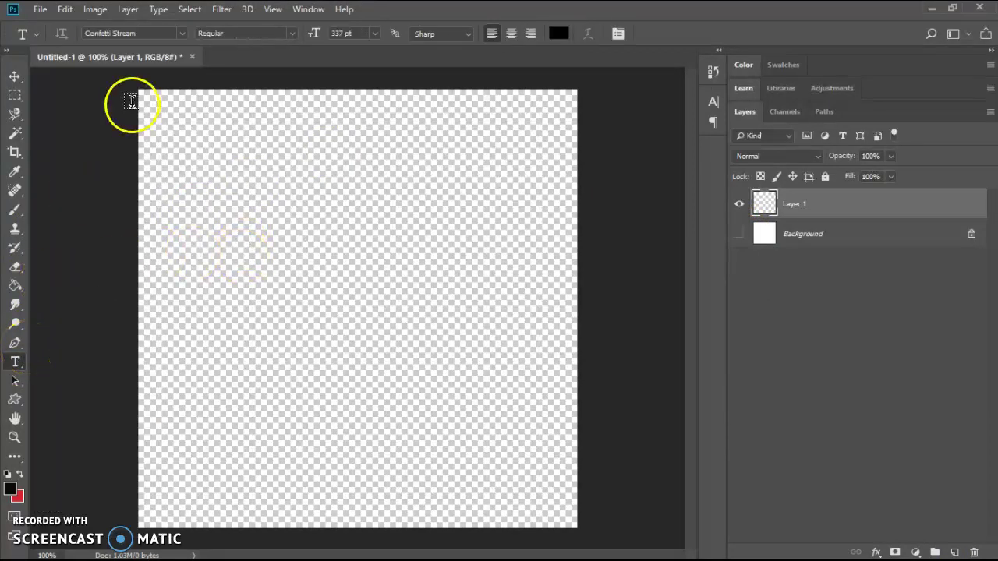
pyautogui.click(320, 289)
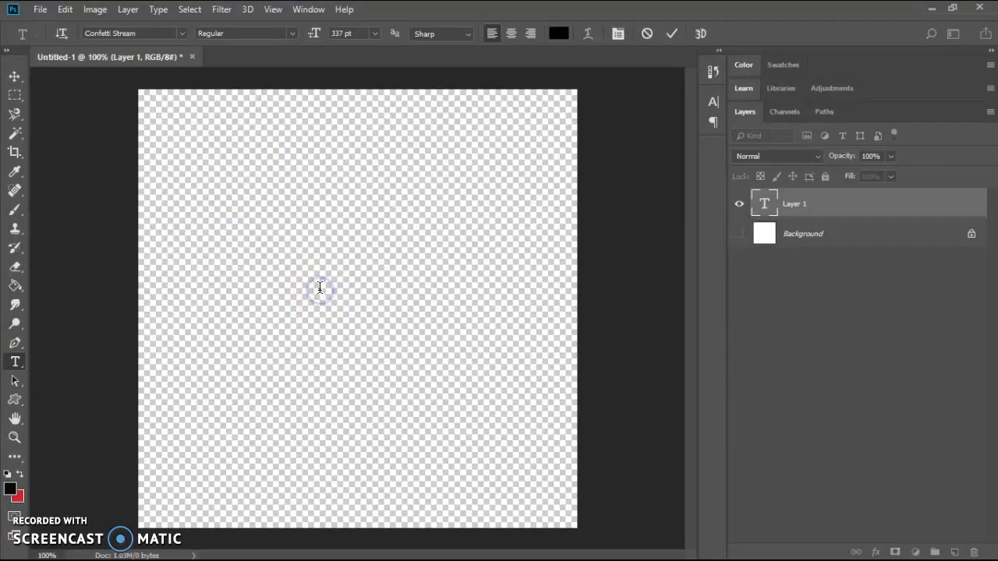
pyautogui.write('t')
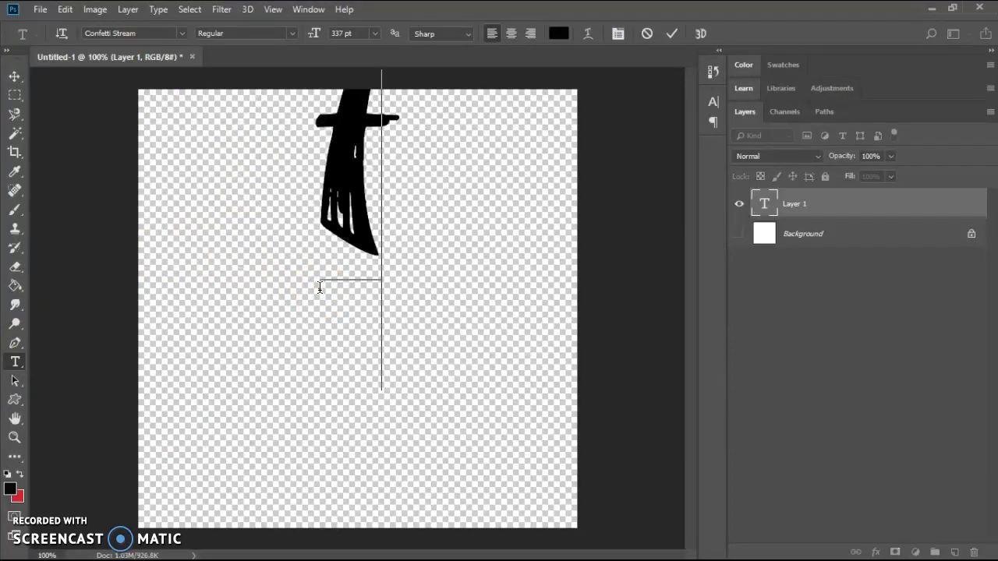
pyautogui.write('d')
pyautogui.press('BackSpace')
pyautogui.write('s')
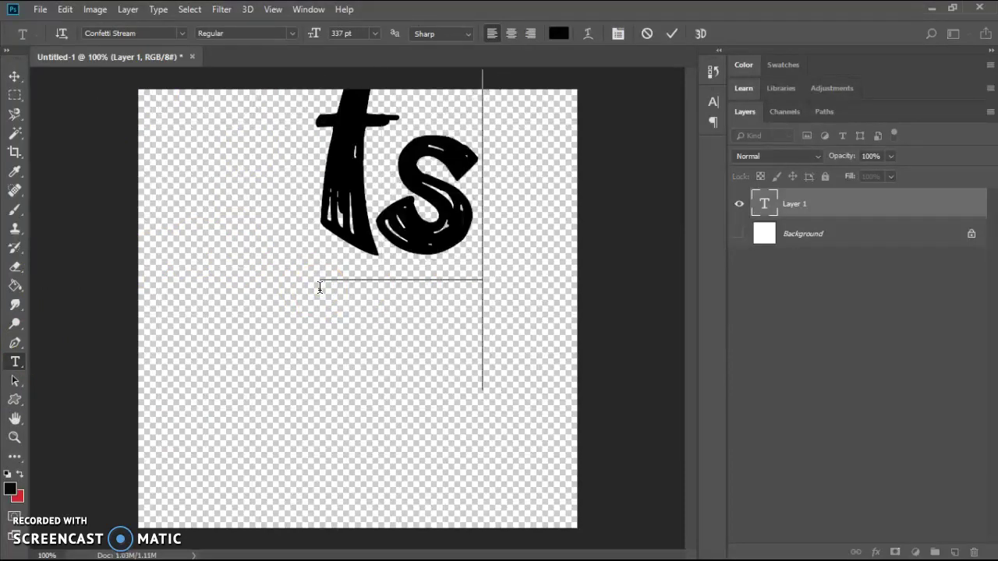
pyautogui.click(14, 75)
pyautogui.moveTo(351, 201); pyautogui.dragTo(321, 355)
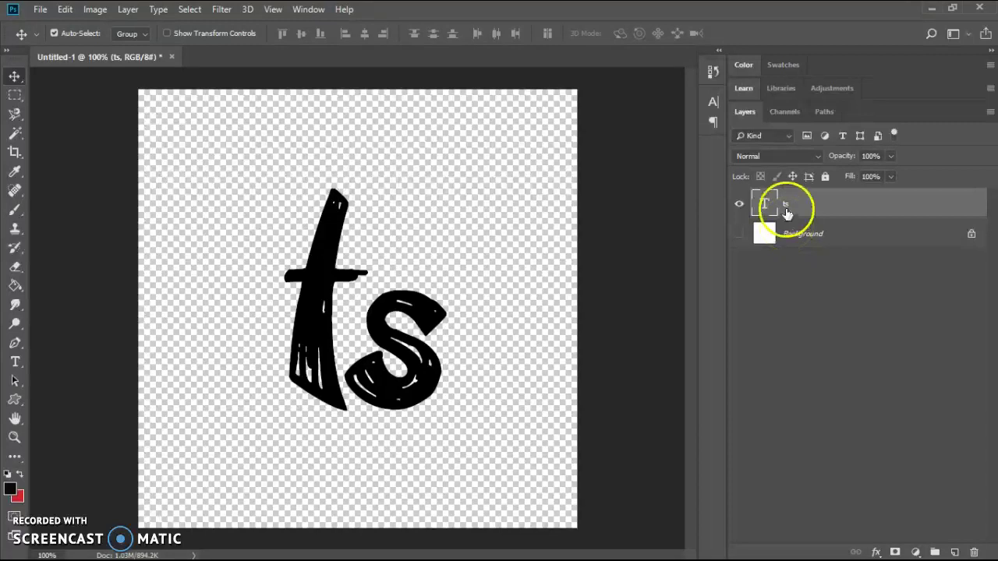
# Convert the ts text layer to a shape and check its shape path in the list of paths.
pyautogui.click(825, 112)
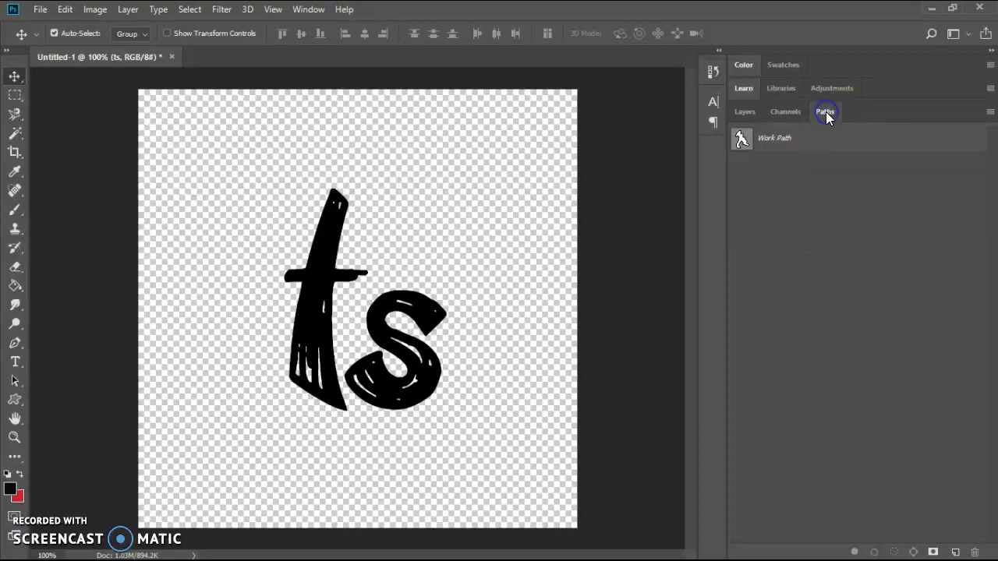
pyautogui.click(742, 114)
pyautogui.click(764, 209)
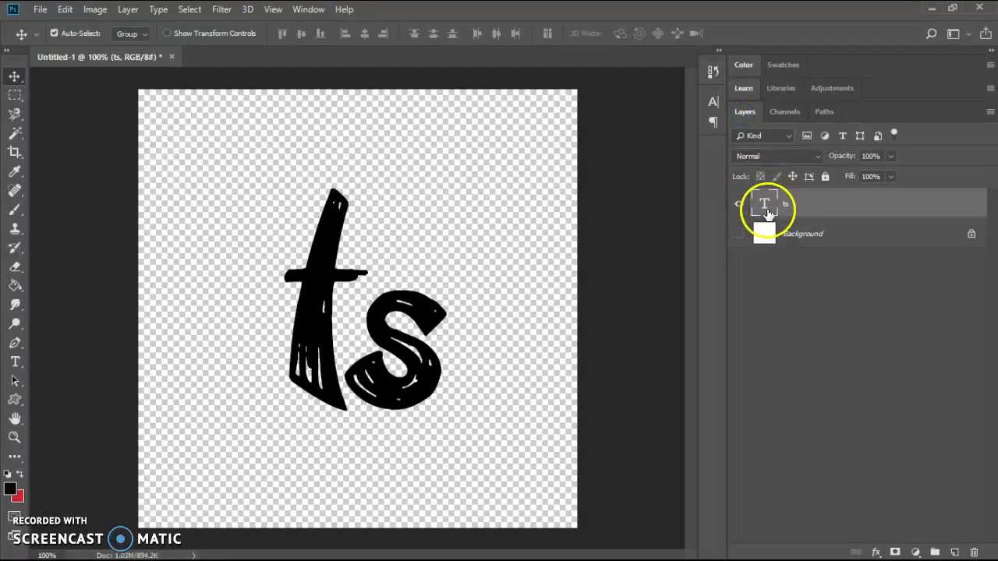
pyautogui.rightClick(876, 205)
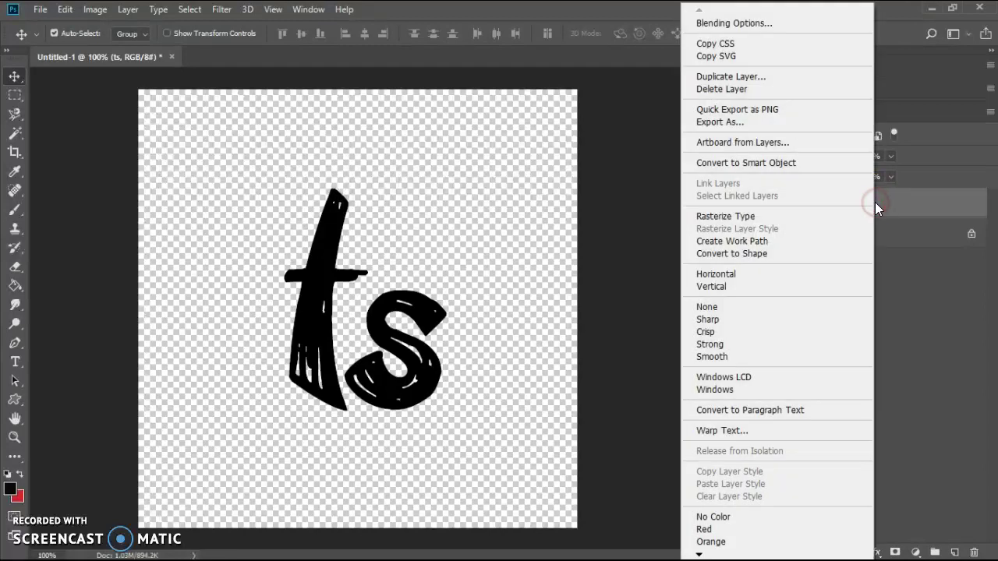
pyautogui.click(753, 263)
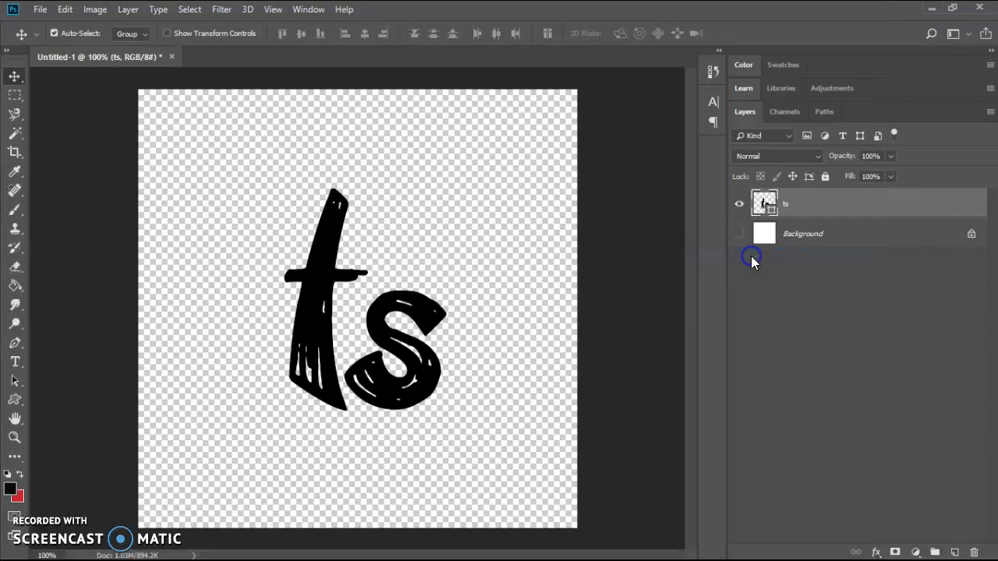
pyautogui.click(825, 113)
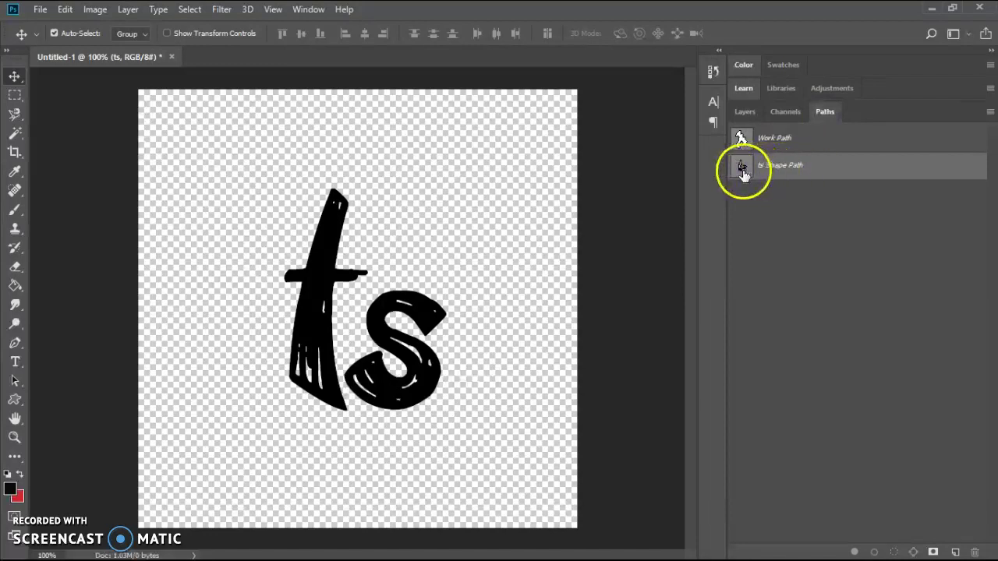
pyautogui.click(744, 113)
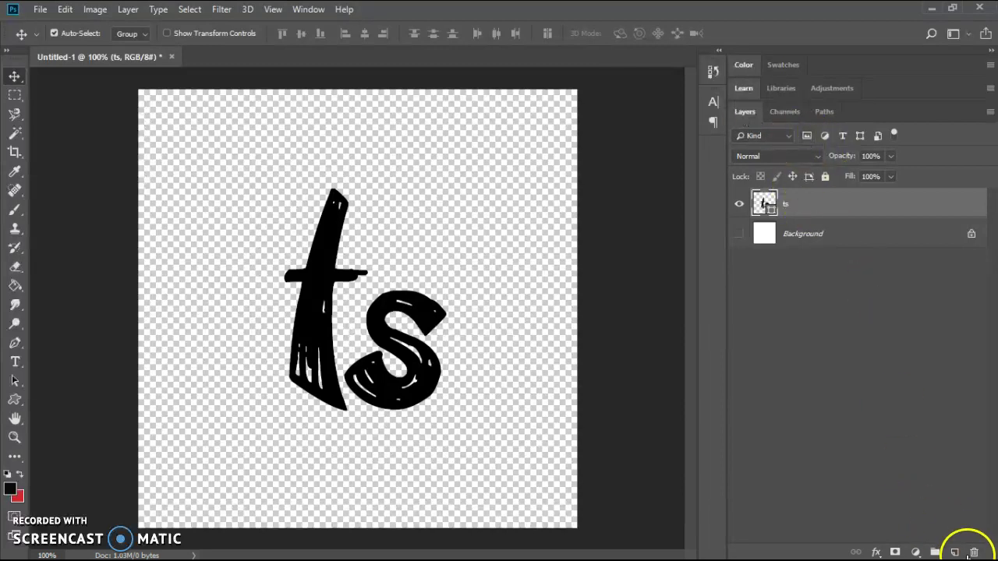
# Add a blank layer above the ts shape layer.
pyautogui.click(955, 552)
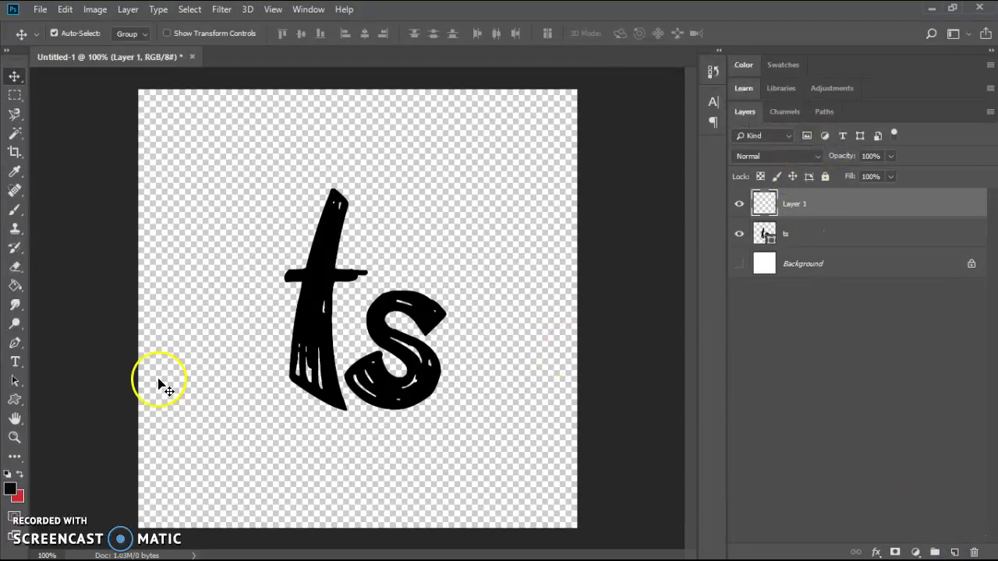
pyautogui.click(14, 437)
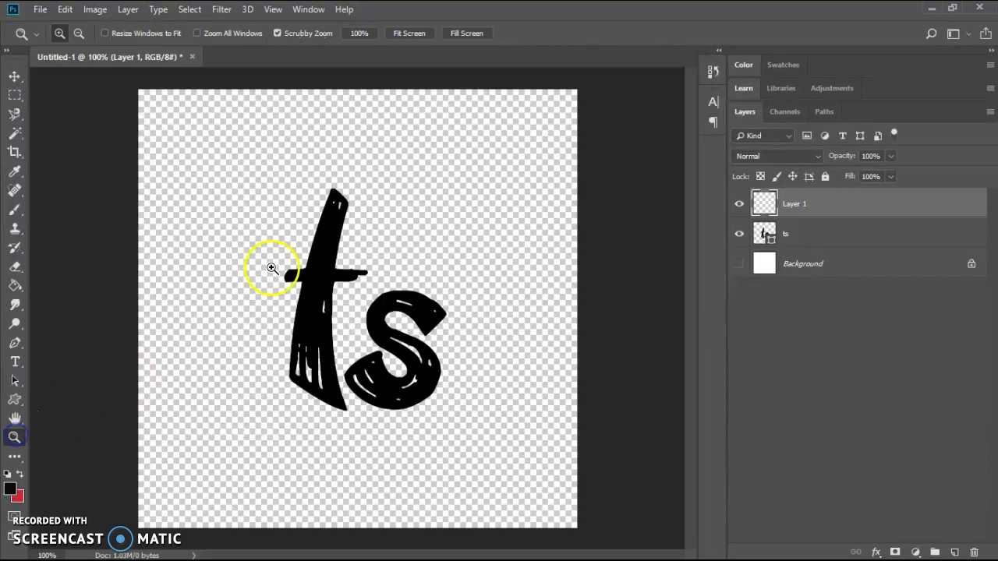
pyautogui.click(347, 251)
pyautogui.click(374, 309)
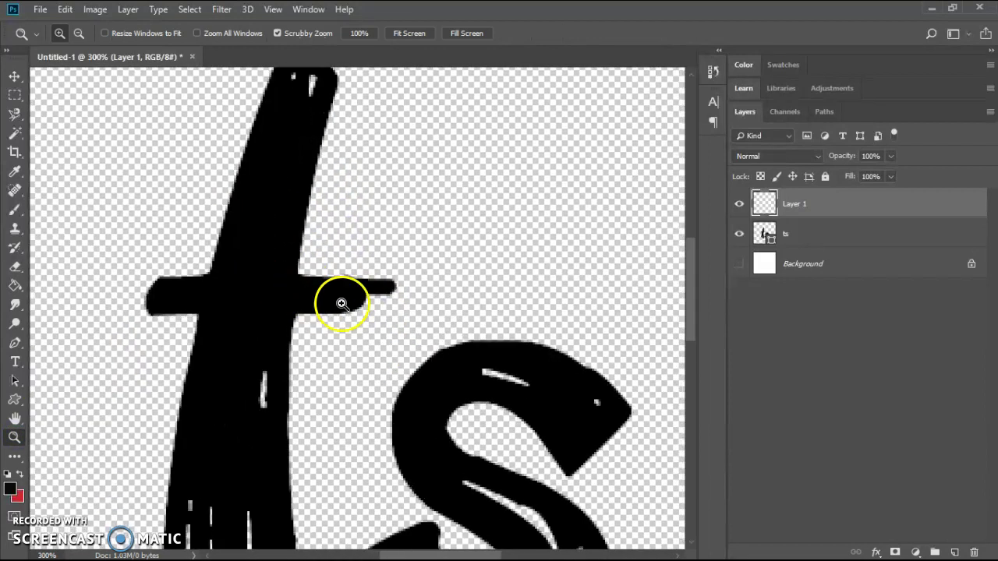
# Thicken the t's crossbar by painting over it in black with the Brush tool at size 35.
pyautogui.click(13, 212)
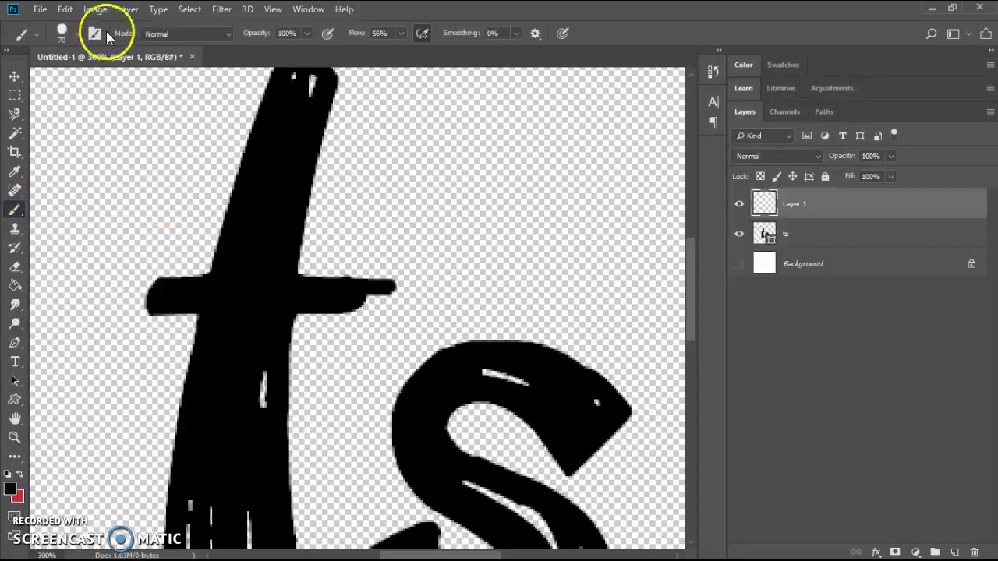
pyautogui.press('[')
pyautogui.press('[')
pyautogui.press('[')
pyautogui.press('[')
pyautogui.press('[')
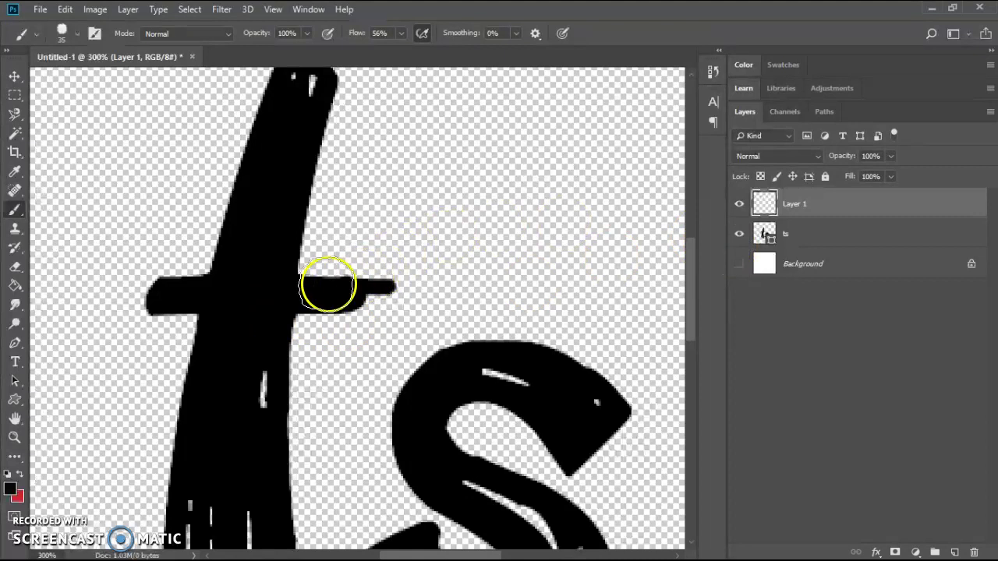
pyautogui.moveTo(238, 289); pyautogui.dragTo(163, 290)
pyautogui.moveTo(296, 289)
pyautogui.mouseDown()
pyautogui.moveTo(382, 285)
pyautogui.moveTo(134, 279)
pyautogui.mouseUp()
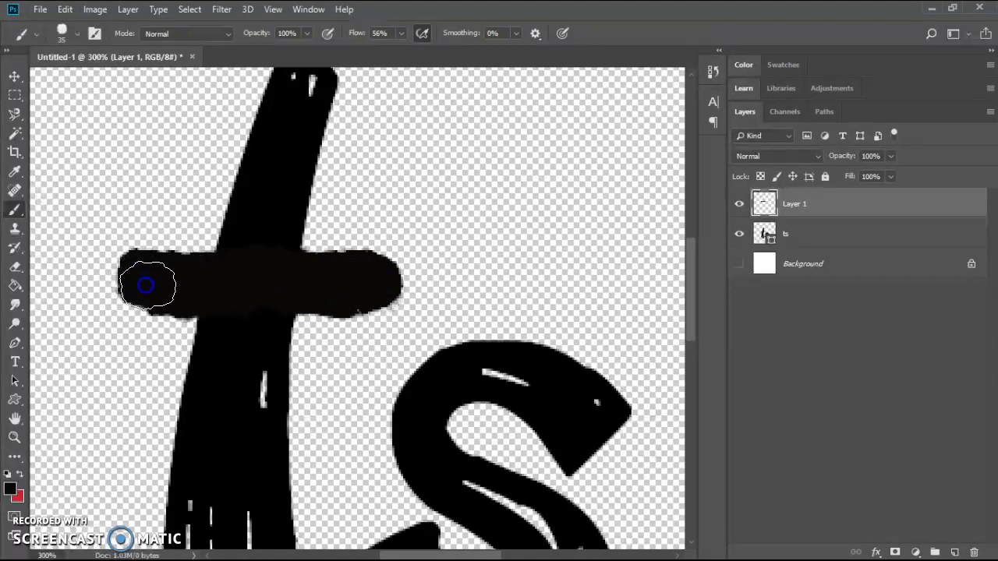
pyautogui.moveTo(297, 278)
pyautogui.mouseDown()
pyautogui.moveTo(407, 274)
pyautogui.moveTo(379, 285)
pyautogui.moveTo(251, 288)
pyautogui.moveTo(236, 276)
pyautogui.moveTo(100, 269)
pyautogui.moveTo(160, 298)
pyautogui.moveTo(226, 296)
pyautogui.mouseUp()
pyautogui.moveTo(325, 277)
pyautogui.mouseDown()
pyautogui.moveTo(387, 268)
pyautogui.moveTo(410, 287)
pyautogui.moveTo(401, 303)
pyautogui.moveTo(363, 310)
pyautogui.moveTo(295, 306)
pyautogui.mouseUp()
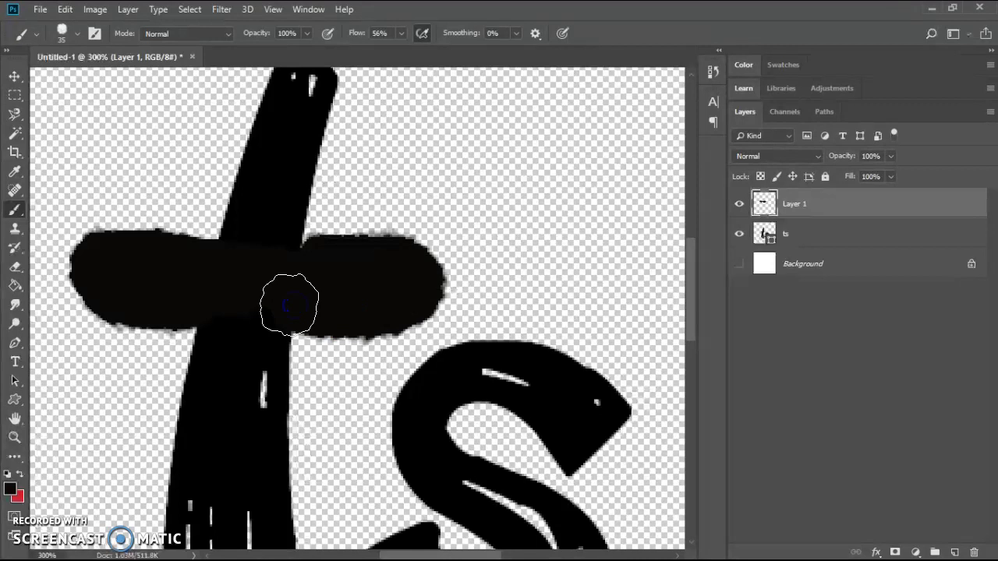
# Paint over the upper end of the t's stem with the same black brush to thicken it.
pyautogui.moveTo(689, 328); pyautogui.dragTo(689, 297)
pyautogui.moveTo(309, 226)
pyautogui.mouseDown()
pyautogui.moveTo(325, 178)
pyautogui.moveTo(311, 194)
pyautogui.moveTo(323, 140)
pyautogui.mouseUp()
pyautogui.click(323, 181)
pyautogui.moveTo(323, 181); pyautogui.dragTo(339, 121)
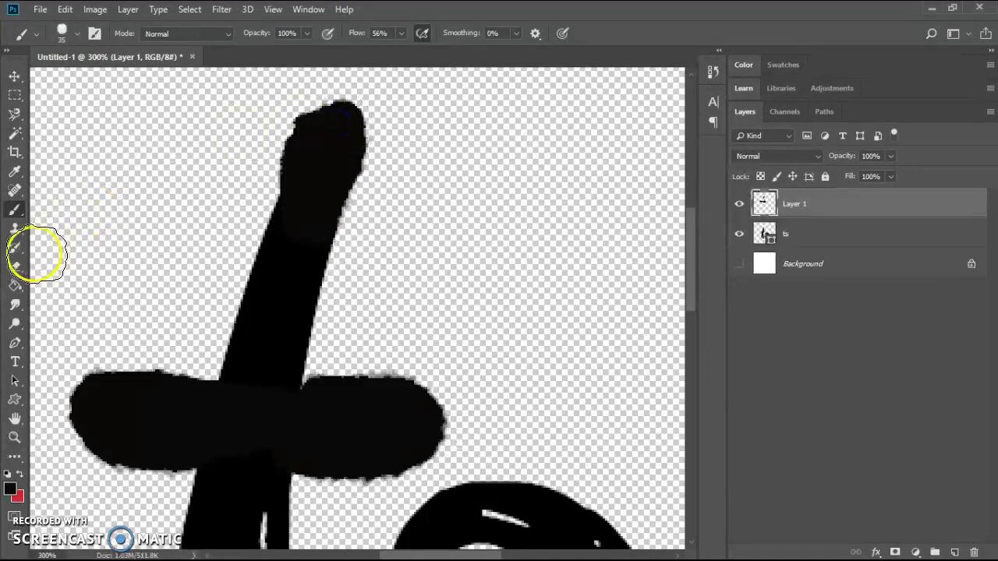
# Smooth the rough edges around the painted tip of the t's stem with the Eraser at size 7.
pyautogui.click(15, 267)
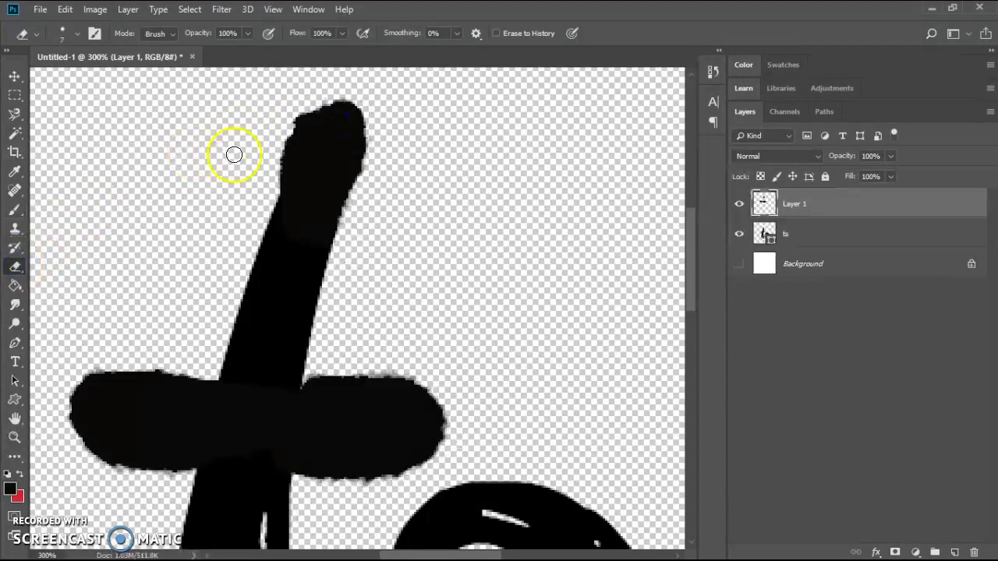
pyautogui.moveTo(279, 115)
pyautogui.mouseDown()
pyautogui.moveTo(298, 112)
pyautogui.moveTo(285, 134)
pyautogui.mouseUp()
pyautogui.click(300, 108)
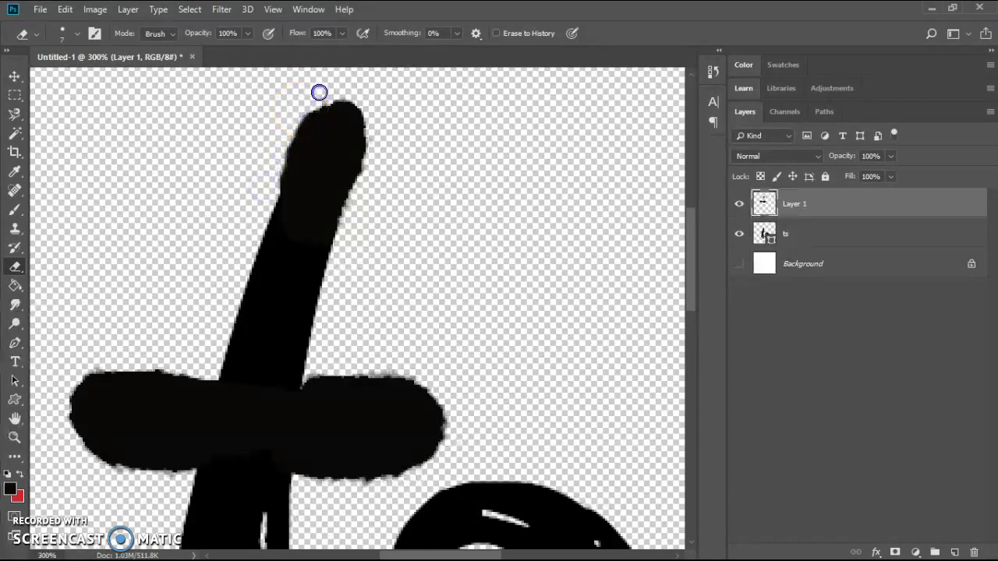
pyautogui.moveTo(374, 136); pyautogui.dragTo(371, 149)
pyautogui.click(545, 322)
pyautogui.click(602, 257)
pyautogui.click(564, 384)
pyautogui.hotkey('ctrl', '1')
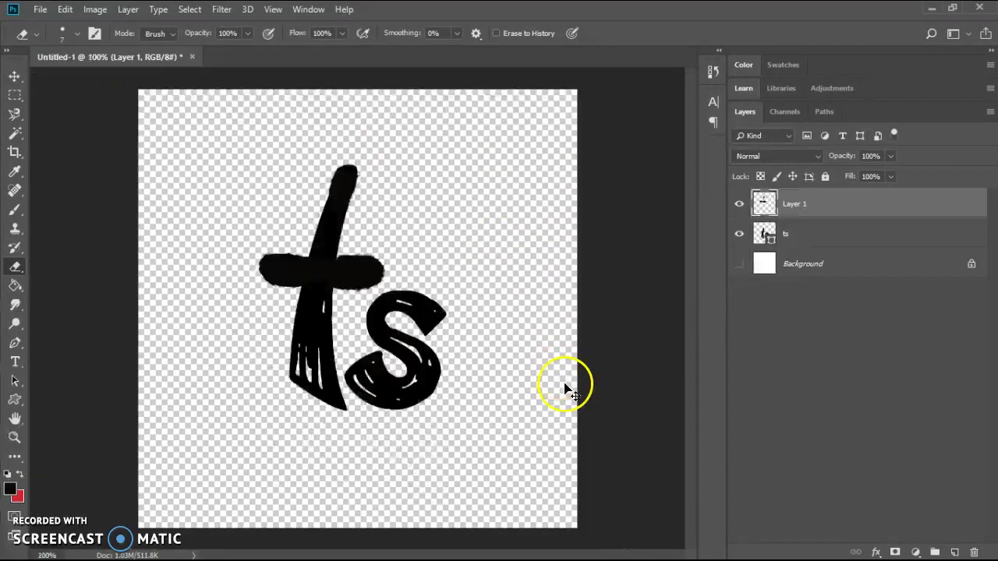
pyautogui.moveTo(565, 383)
pyautogui.mouseDown()
pyautogui.moveTo(423, 223)
pyautogui.moveTo(356, 272)
pyautogui.moveTo(330, 256)
pyautogui.moveTo(373, 367)
pyautogui.mouseUp()
pyautogui.click(650, 265)
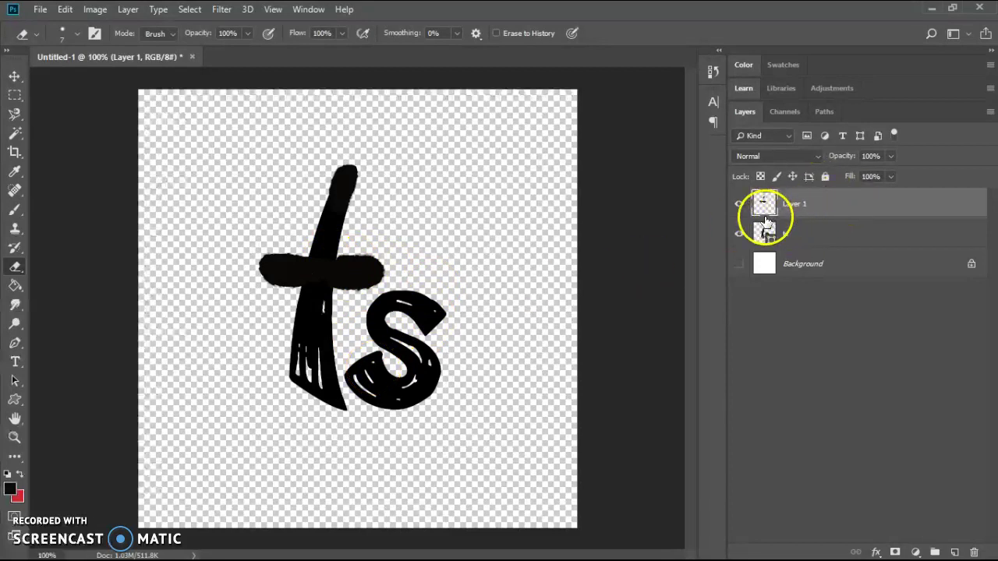
# Hide and reshow the ts layer to examine the brush strokes on Layer 1 by themselves.
pyautogui.click(804, 236)
pyautogui.click(789, 206)
pyautogui.click(740, 234)
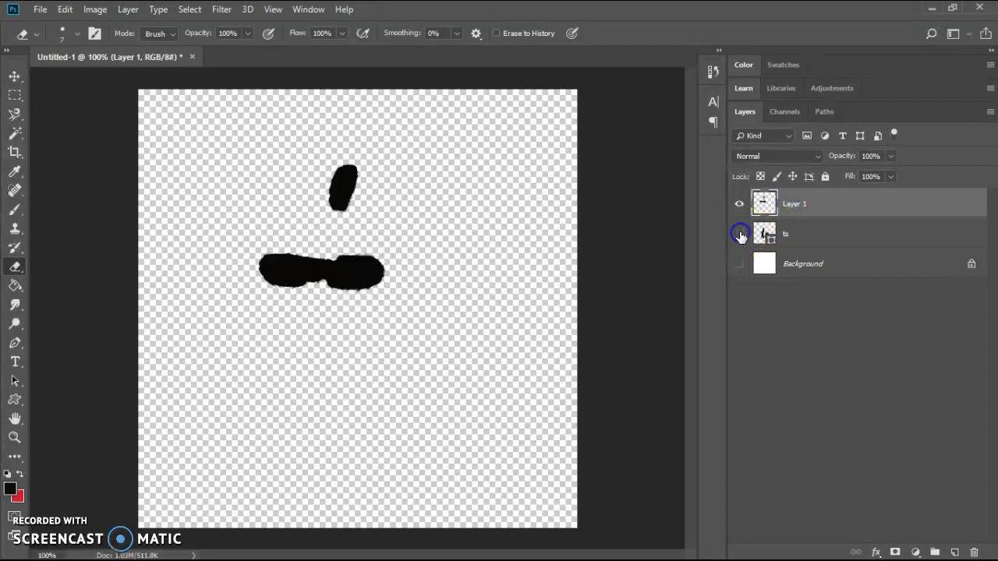
pyautogui.click(739, 234)
# Load the painted strokes on Layer 1 as a selection and make a work path from it.
pyautogui.click(770, 212)
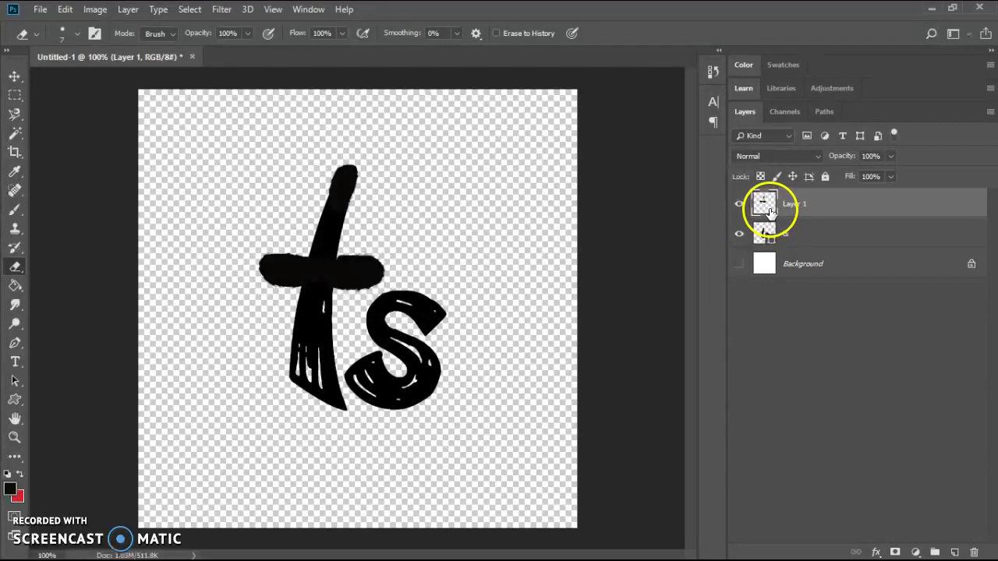
pyautogui.click(770, 212)
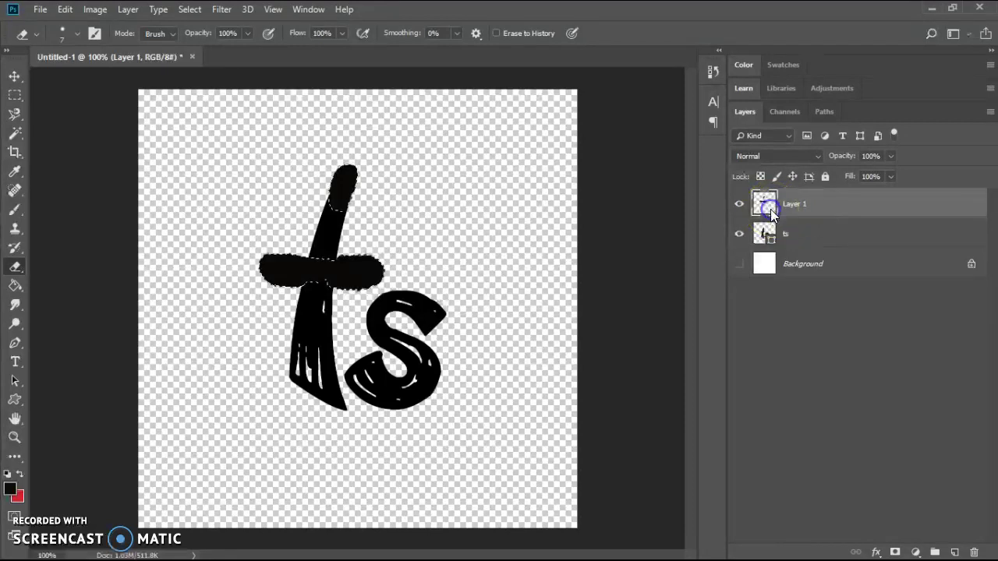
pyautogui.click(826, 111)
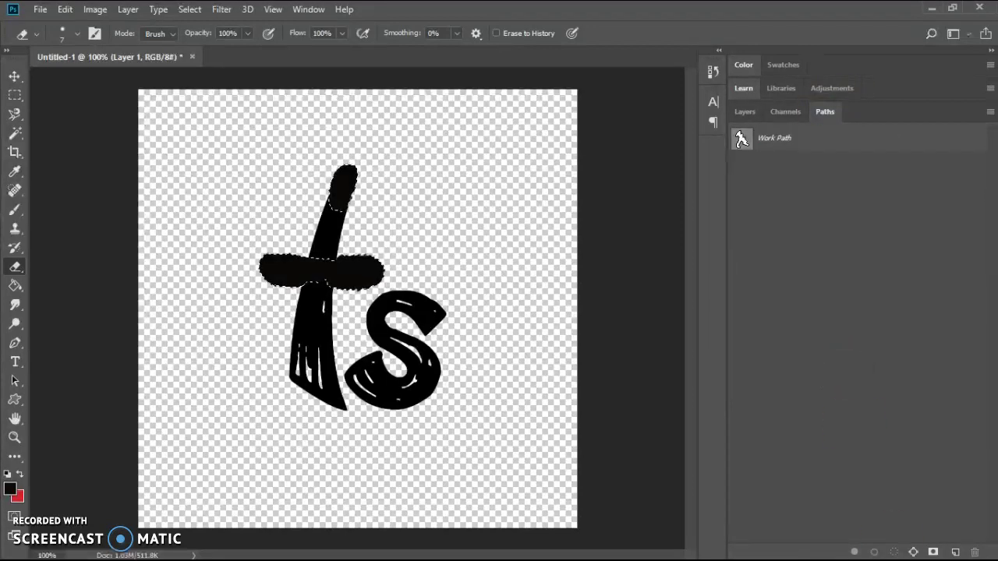
pyautogui.click(914, 552)
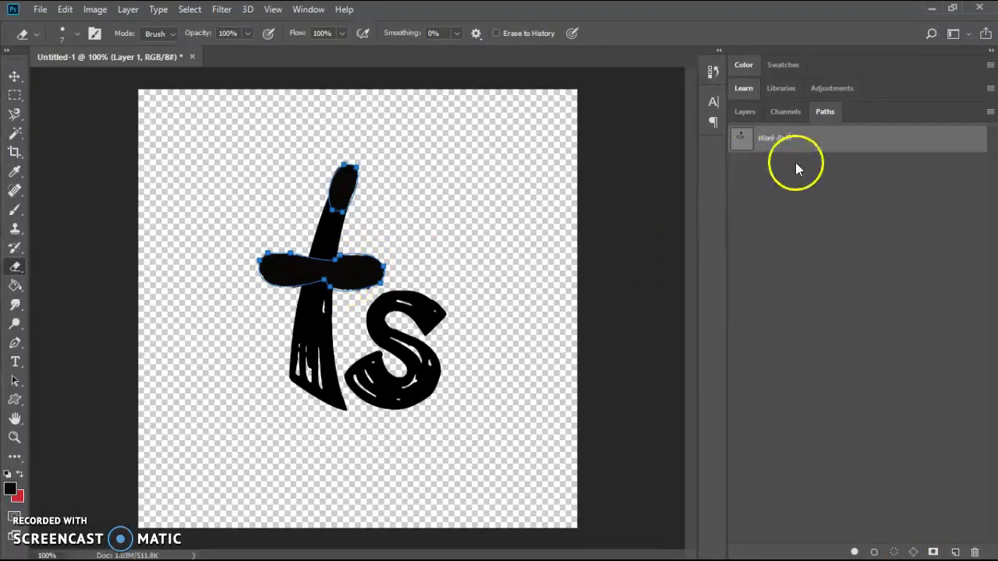
# Float the list of paths over the canvas so that paths and layers can be seen together.
pyautogui.click(745, 112)
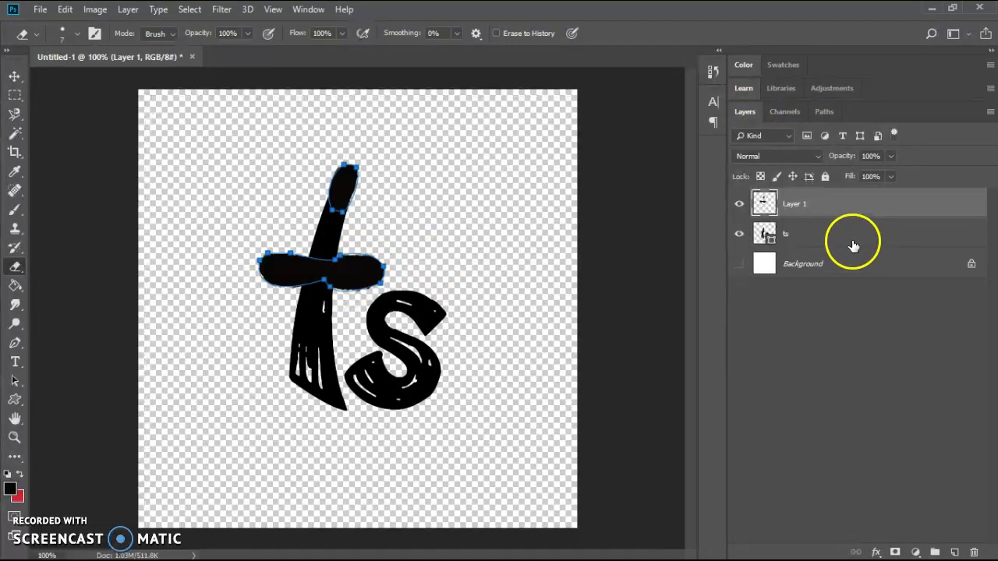
pyautogui.click(826, 112)
pyautogui.moveTo(830, 115); pyautogui.dragTo(437, 117)
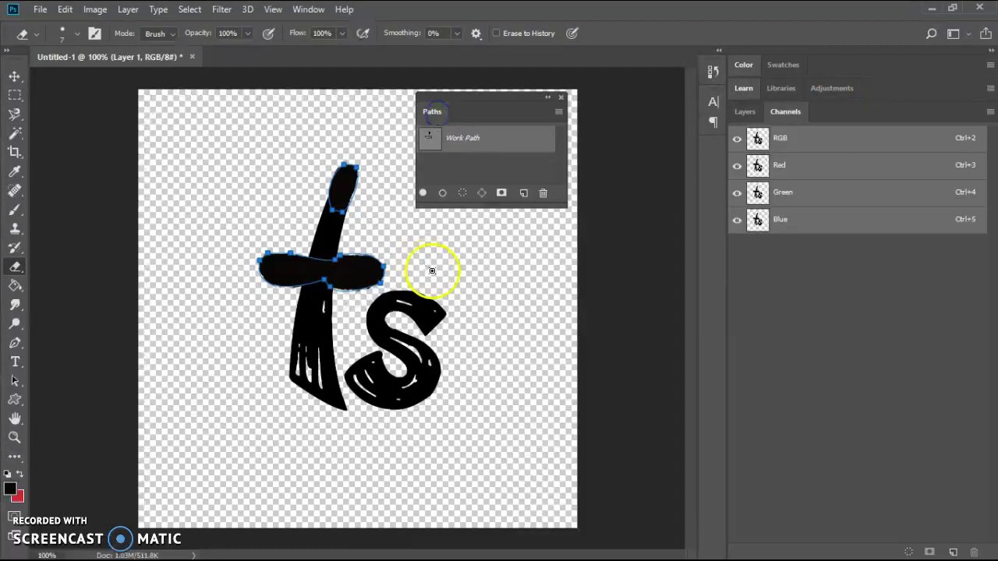
pyautogui.click(756, 112)
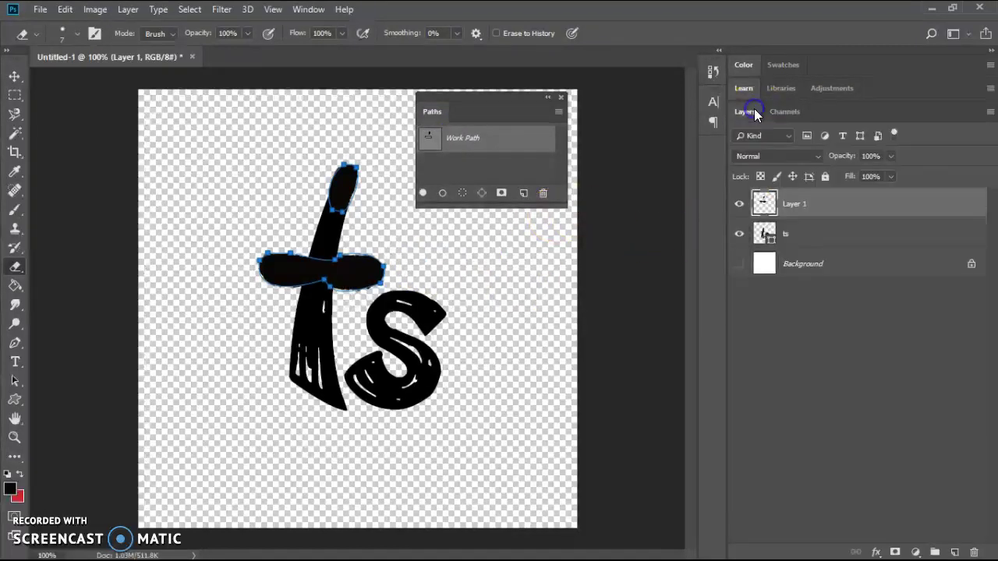
# Define a custom shape named TSthin from the combined paths of Layer 1 and the ts layer.
pyautogui.click(815, 233)
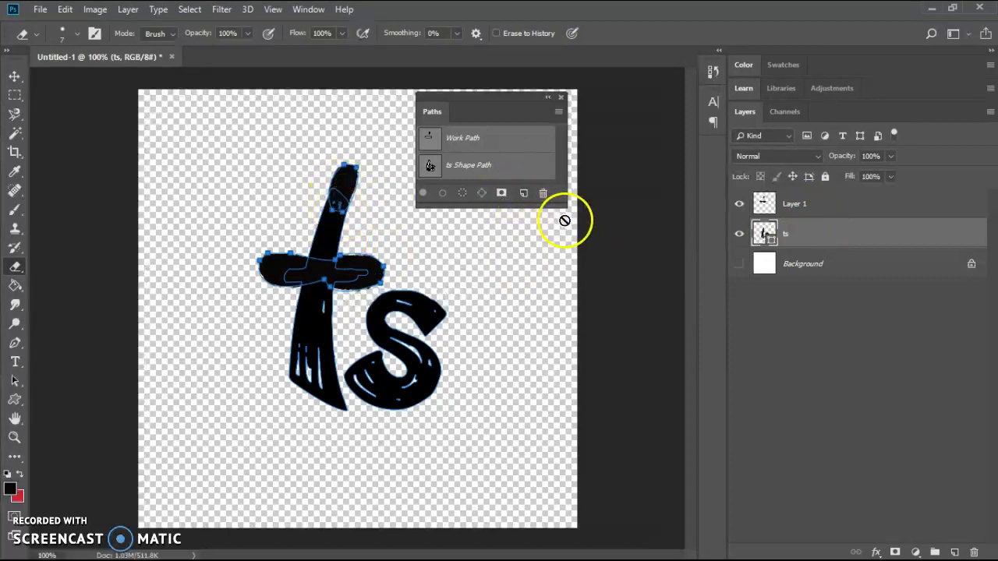
pyautogui.click(846, 206)
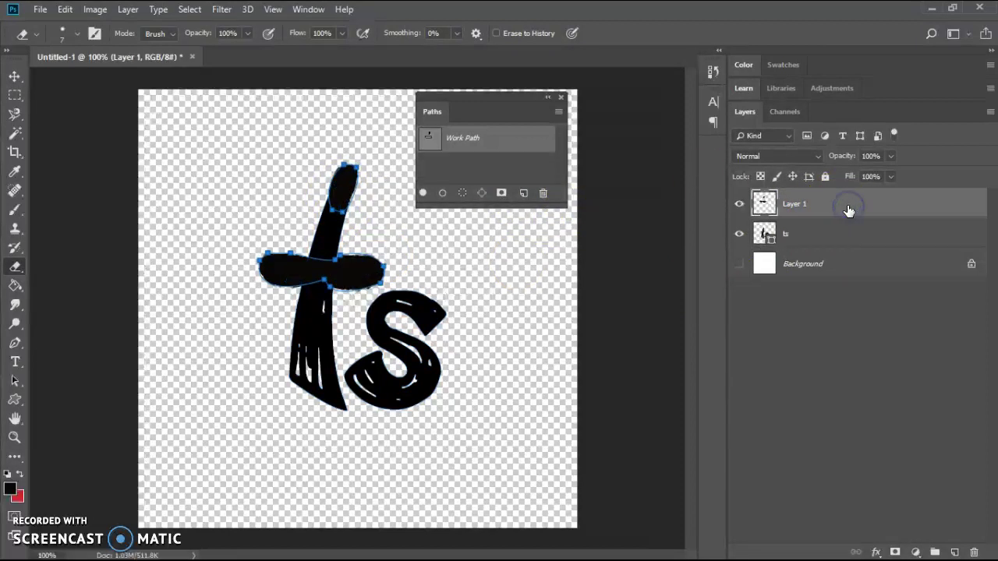
pyautogui.keyDown('shift'); pyautogui.click(884, 232); pyautogui.keyUp('shift')
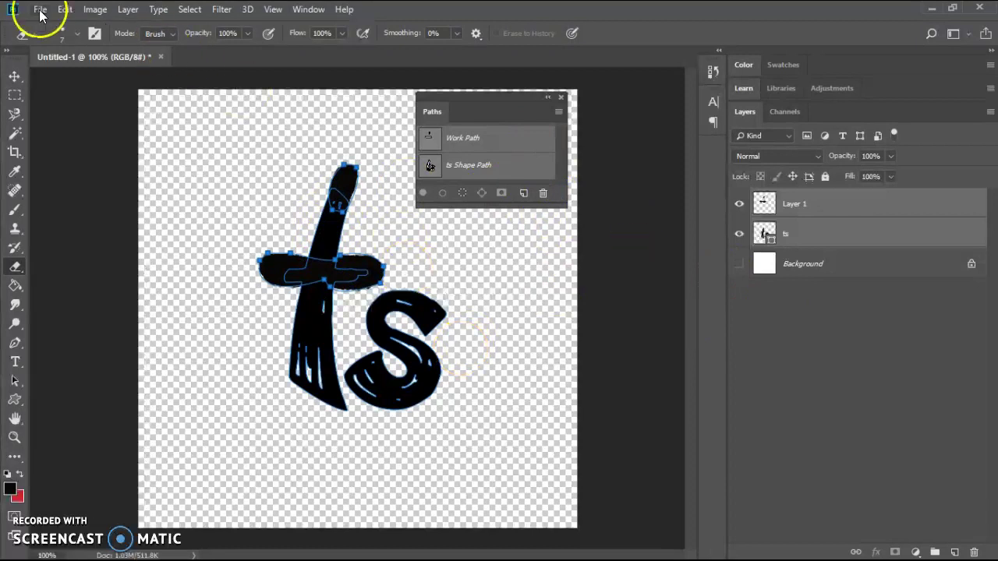
pyautogui.click(66, 9)
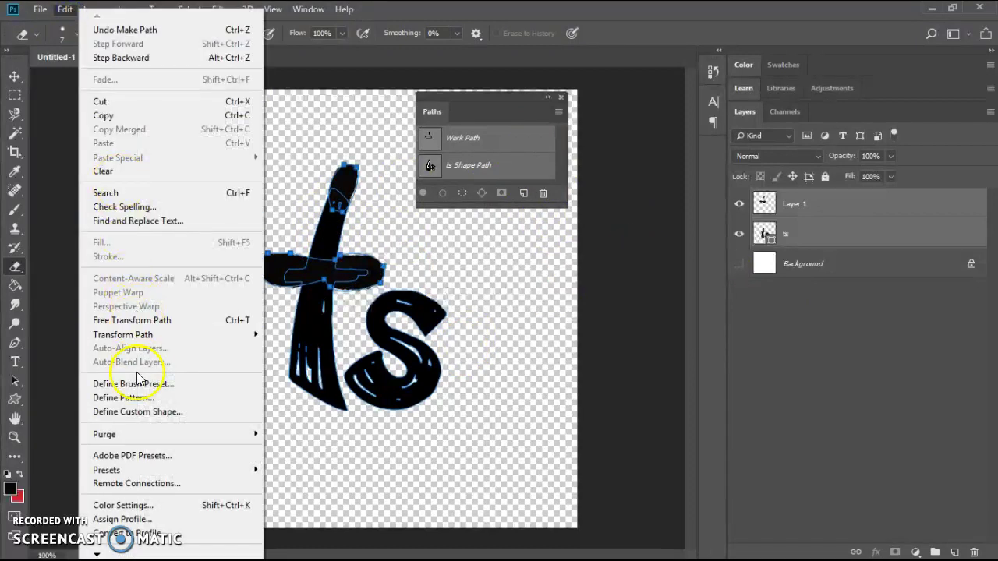
pyautogui.click(133, 411)
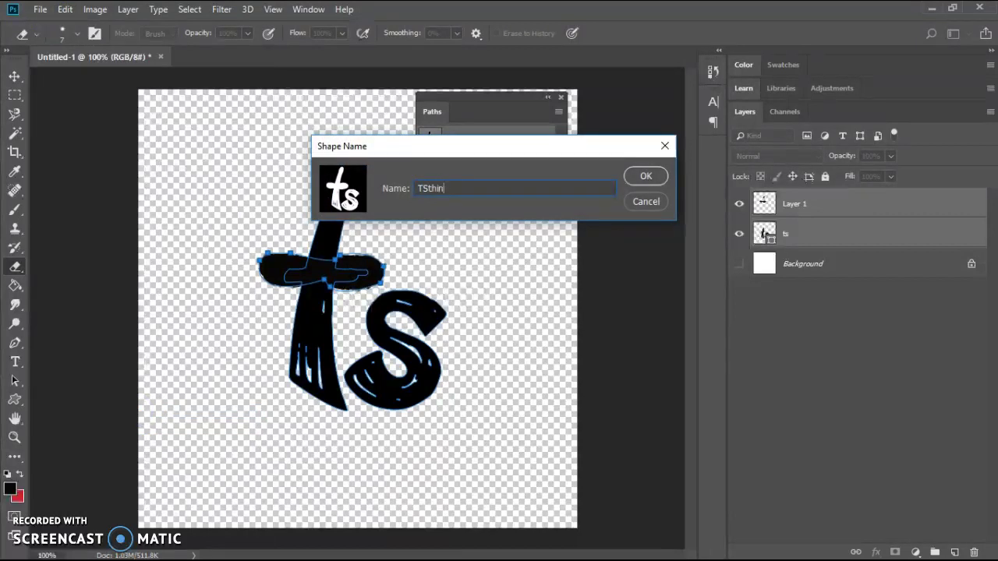
pyautogui.click(636, 185)
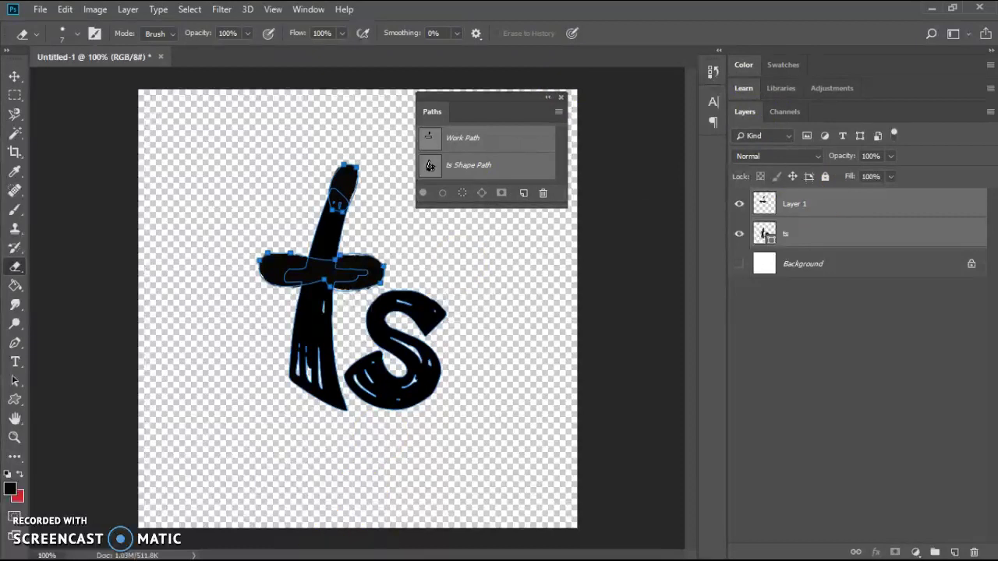
# Switch to the Chrome window with the Screen Recorder page and open dafont.com there.
pyautogui.press('super')
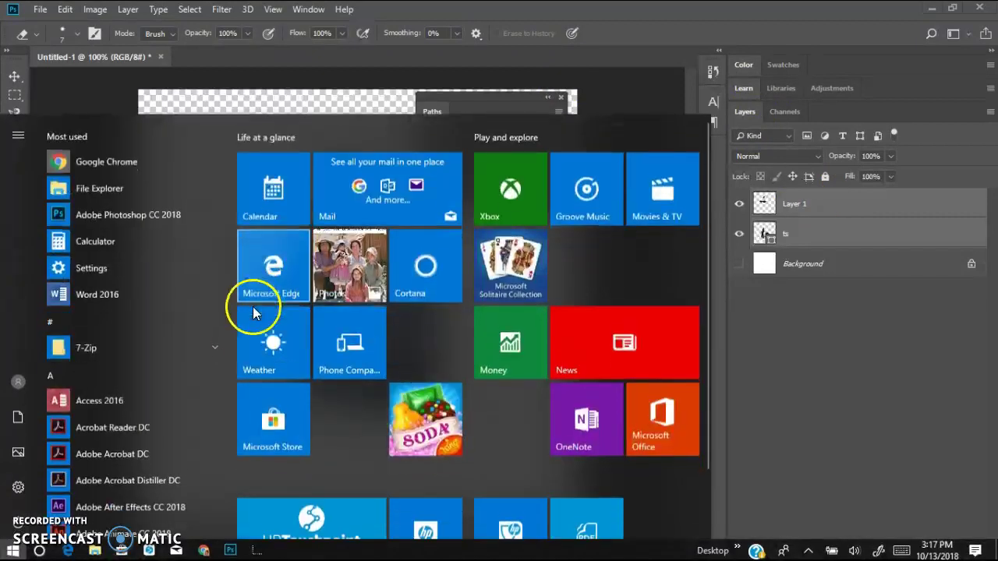
pyautogui.moveTo(204, 552)
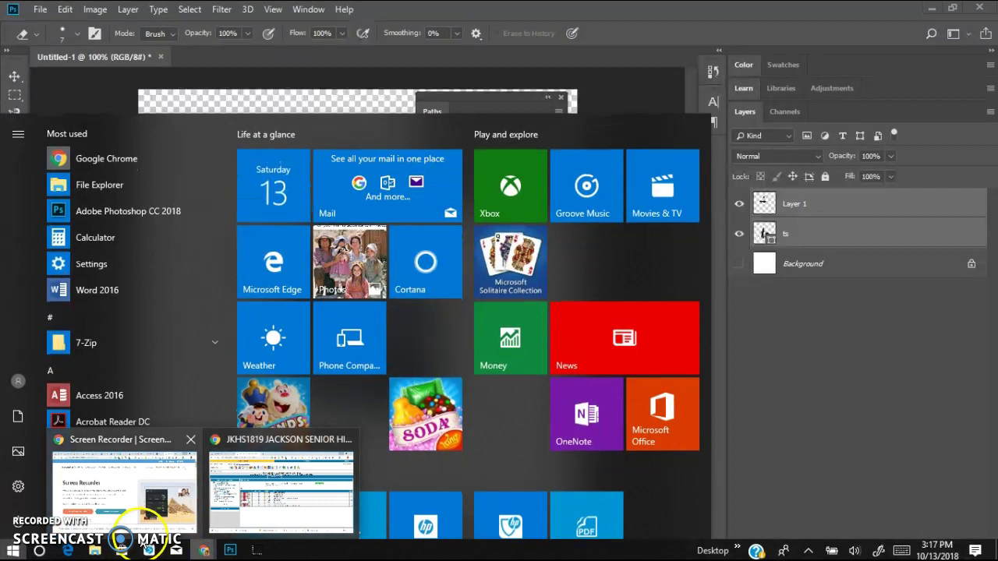
pyautogui.click(138, 501)
pyautogui.moveTo(324, 267); pyautogui.dragTo(307, 49)
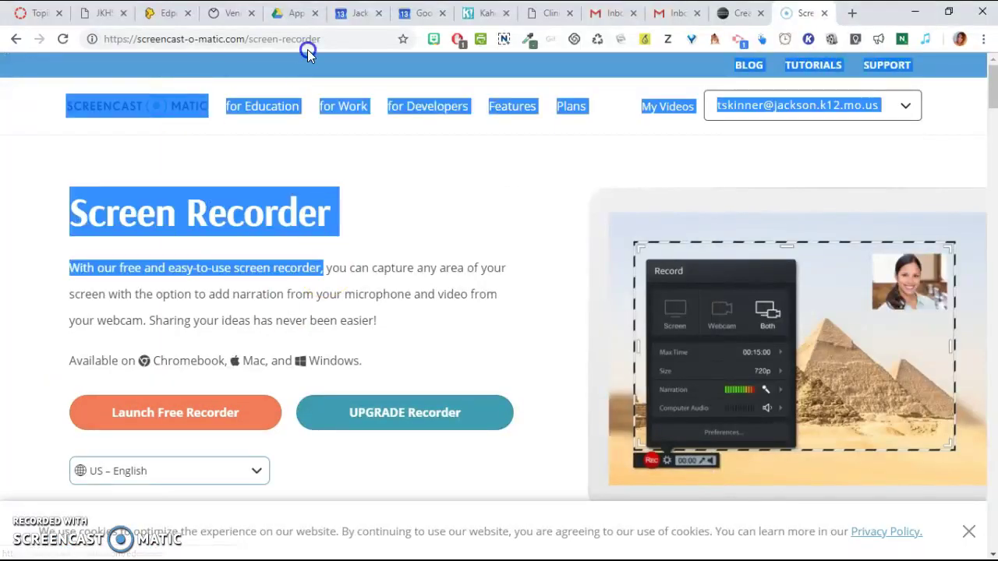
pyautogui.click(327, 40)
pyautogui.write('daf')
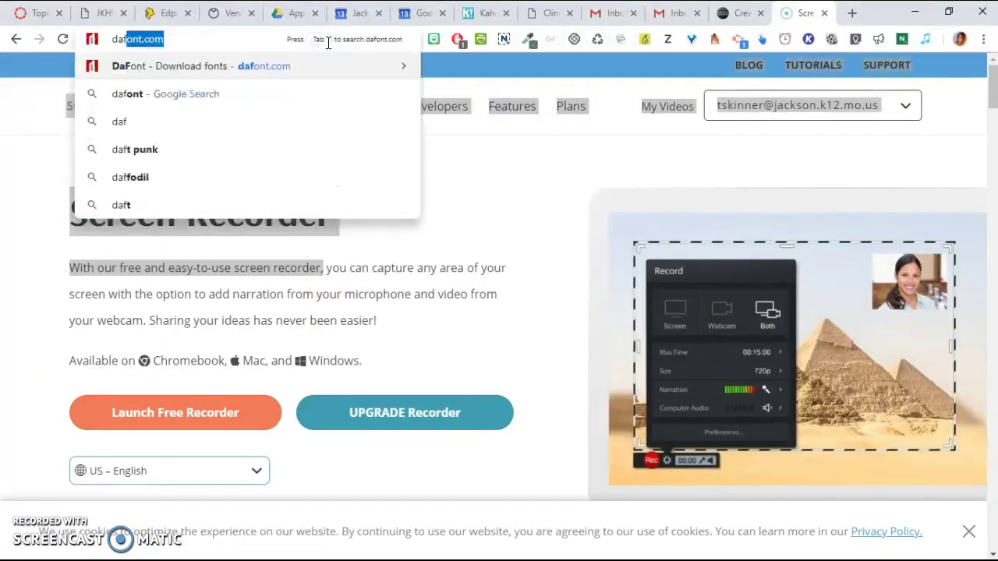
pyautogui.press('Return')
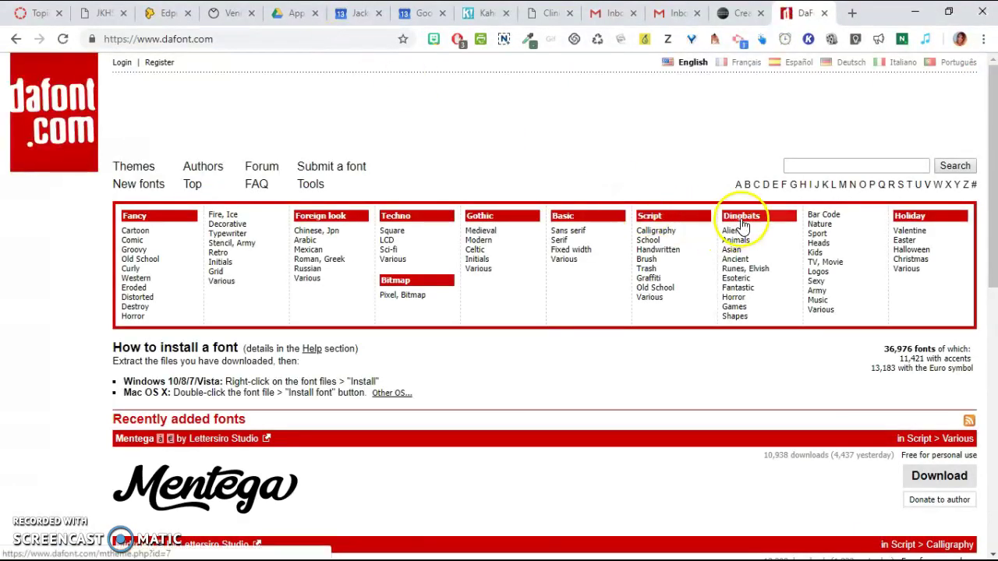
# Find the Laurus Nobilis font in the Dingbats > Shapes category, look through its characters and download it.
pyautogui.click(734, 316)
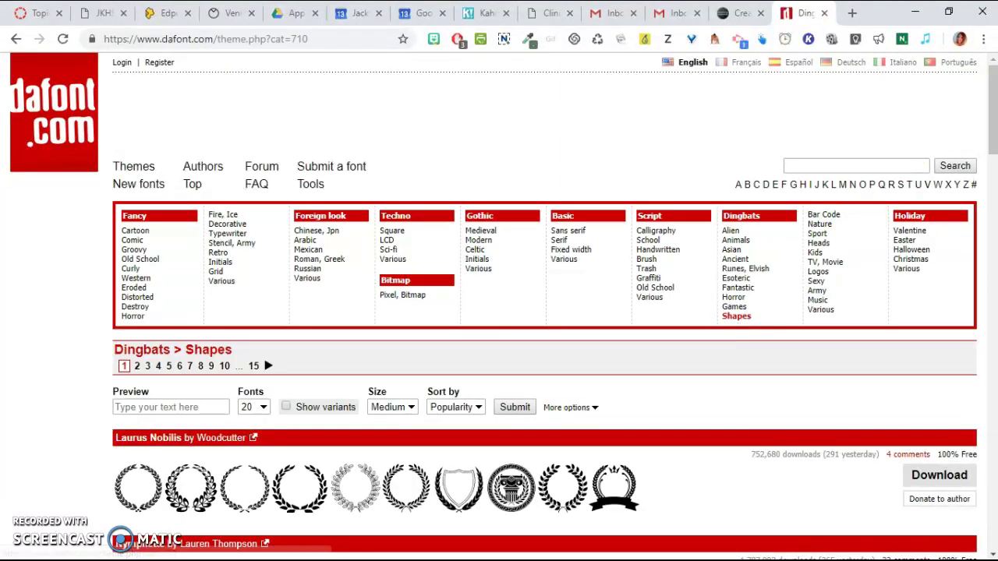
pyautogui.moveTo(993, 123); pyautogui.dragTo(993, 186)
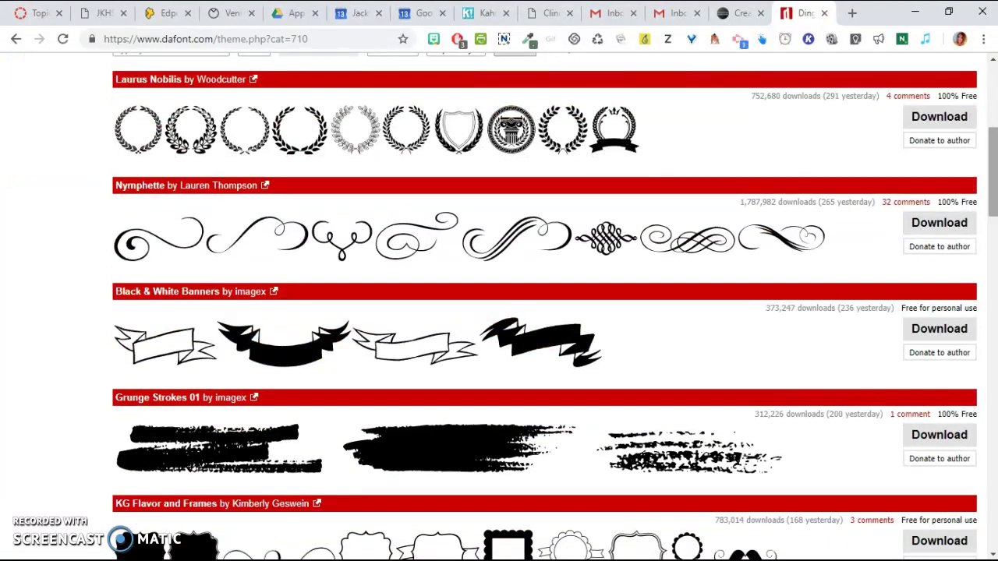
pyautogui.click(290, 152)
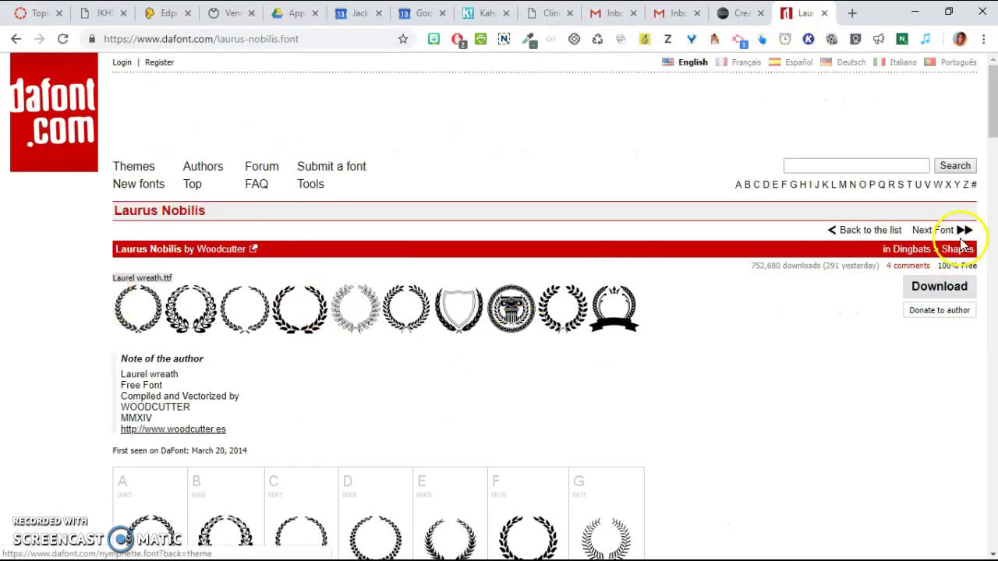
pyautogui.moveTo(993, 124); pyautogui.dragTo(992, 198)
pyautogui.moveTo(994, 183); pyautogui.dragTo(993, 217)
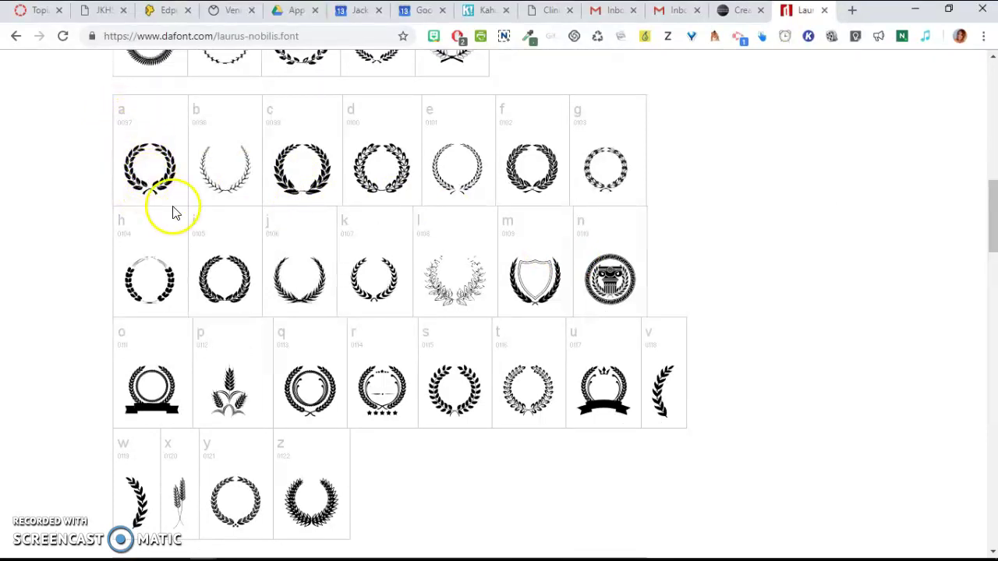
pyautogui.moveTo(993, 217); pyautogui.dragTo(992, 117)
pyautogui.click(959, 144)
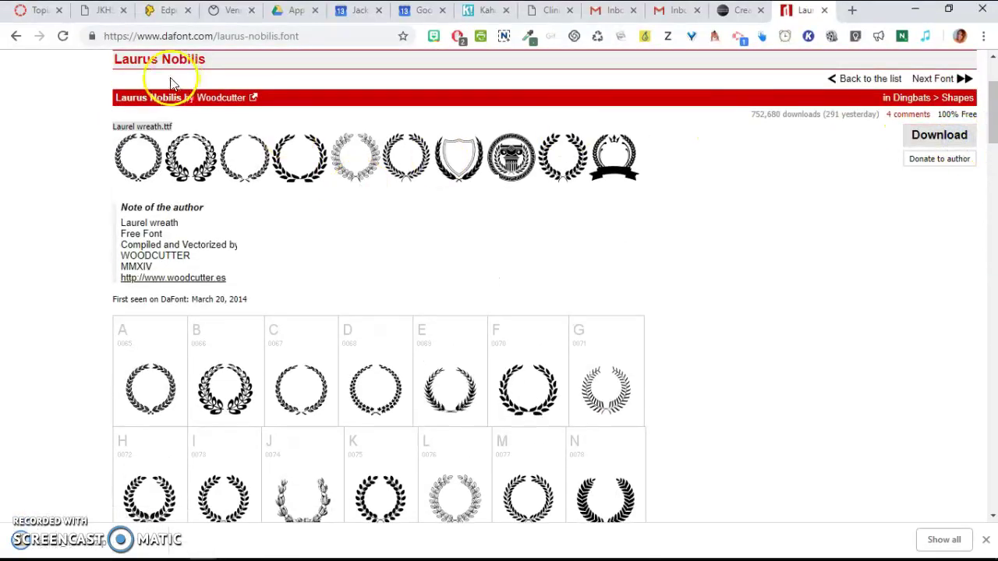
# Install Laurel wreath.ttf from the downloaded laurus_nobilis.zip and clear the font preview and archive windows away.
pyautogui.click(80, 550)
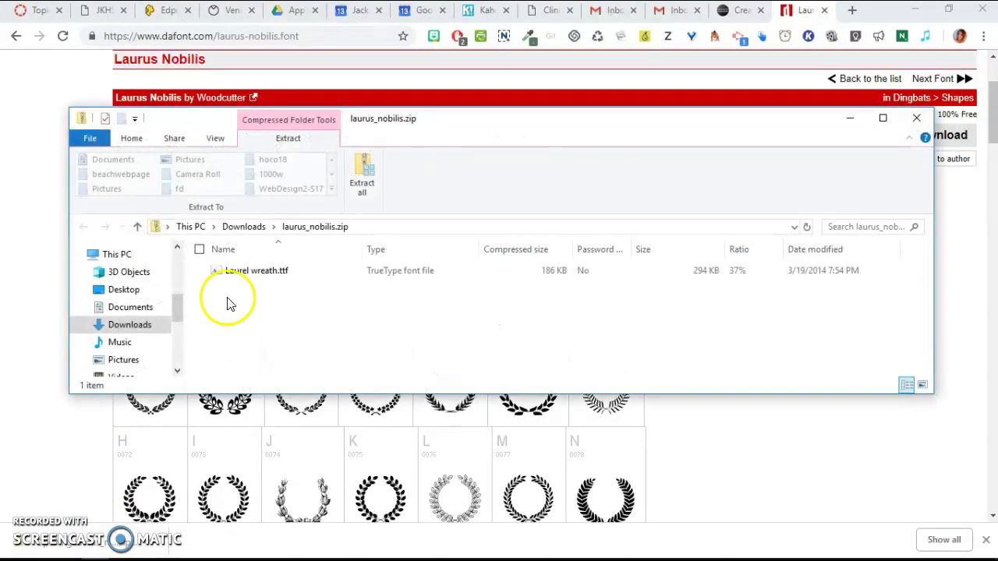
pyautogui.doubleClick(353, 273)
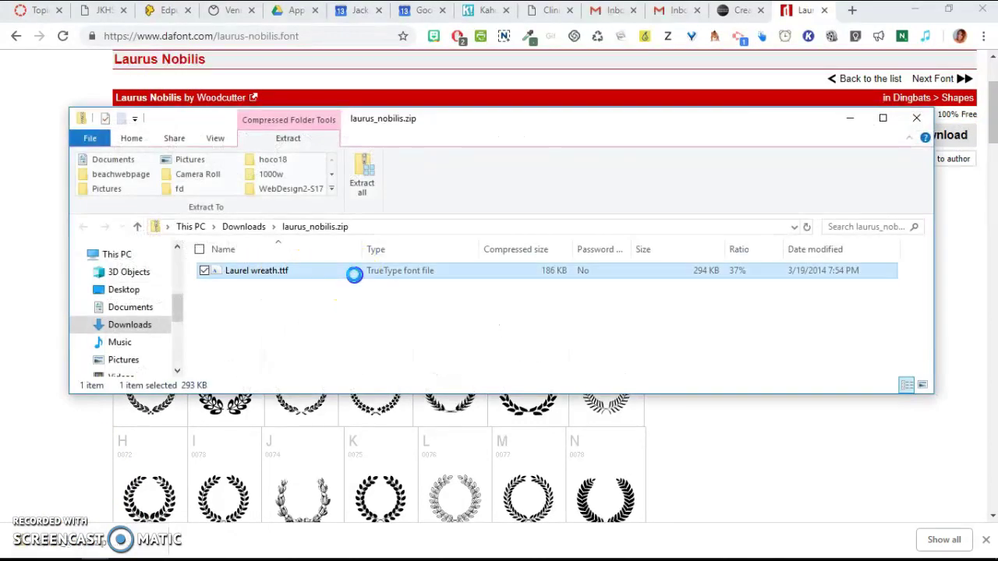
pyautogui.click(243, 171)
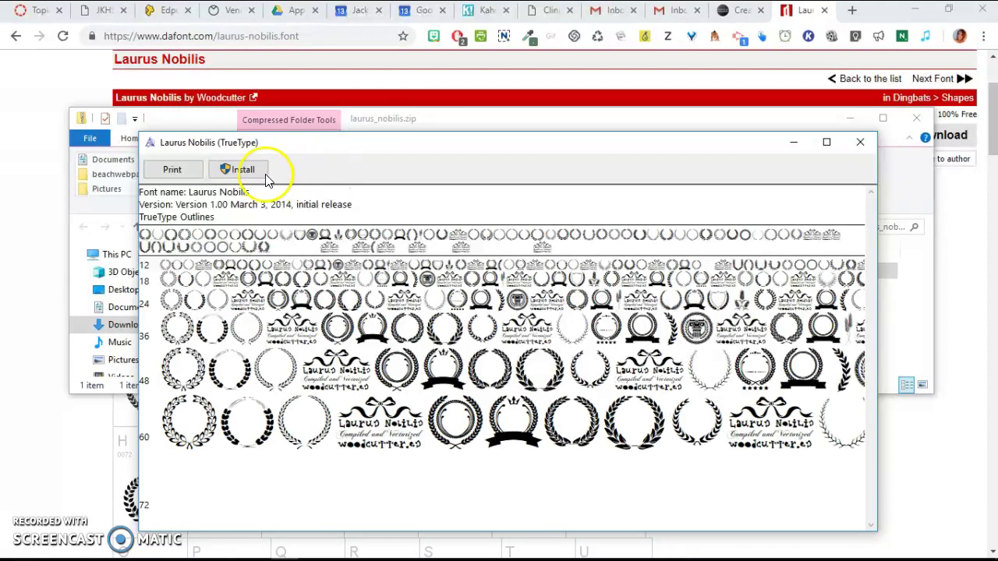
pyautogui.click(264, 176)
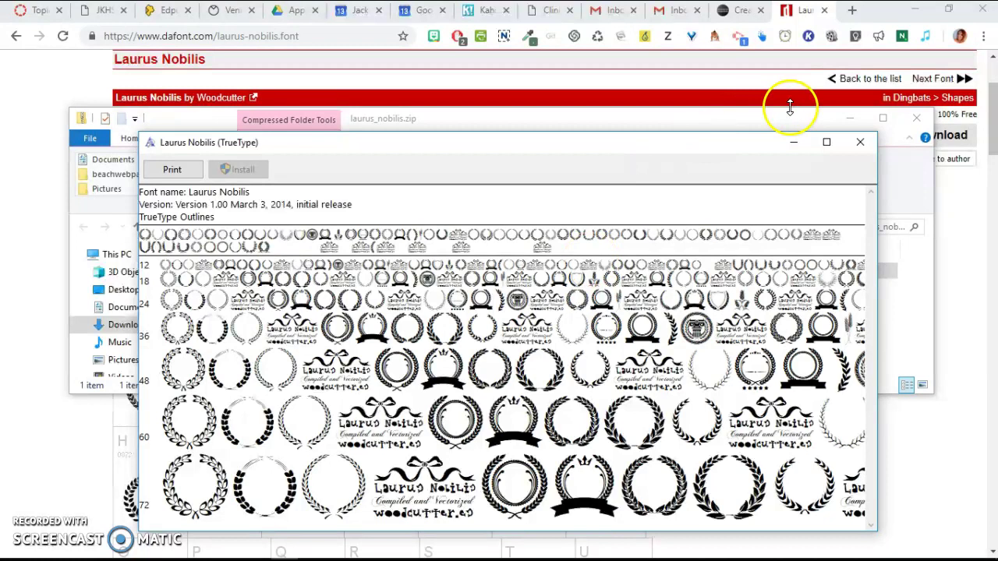
pyautogui.click(860, 144)
pyautogui.click(851, 120)
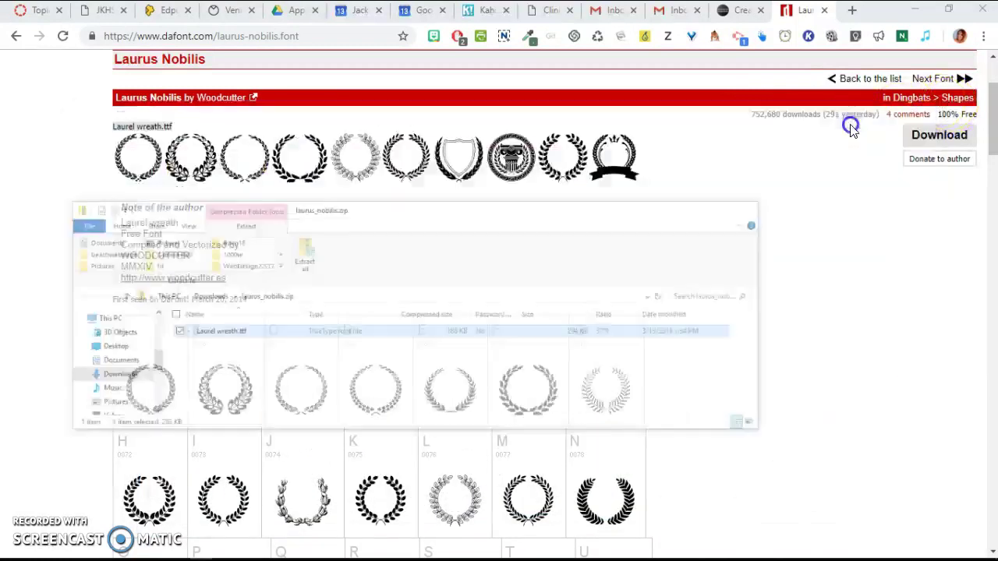
# Switch back to Photoshop, hide the ts layer and Layer 1, and make the Background layer active.
pyautogui.moveTo(464, 558)
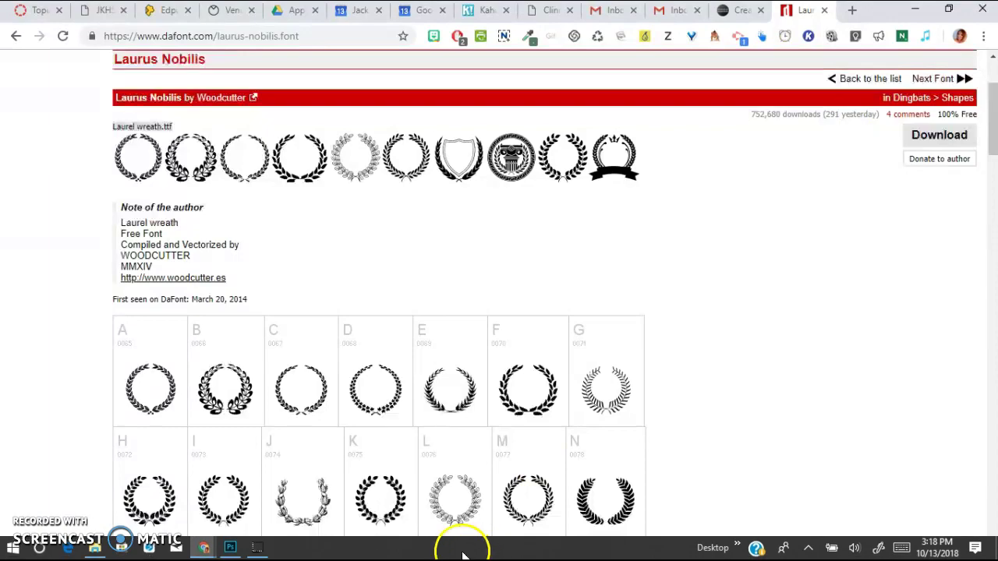
pyautogui.click(229, 548)
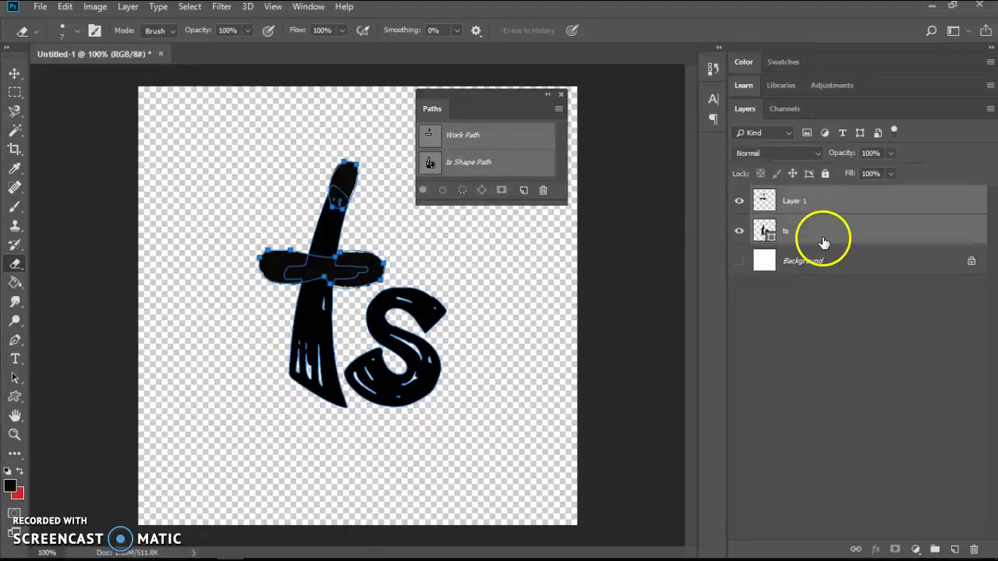
pyautogui.click(738, 231)
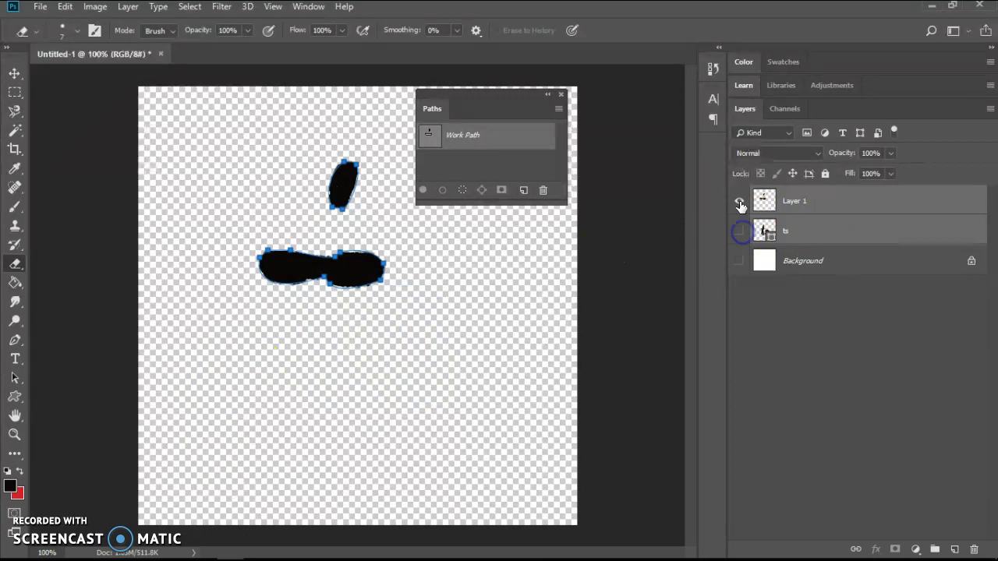
pyautogui.click(738, 201)
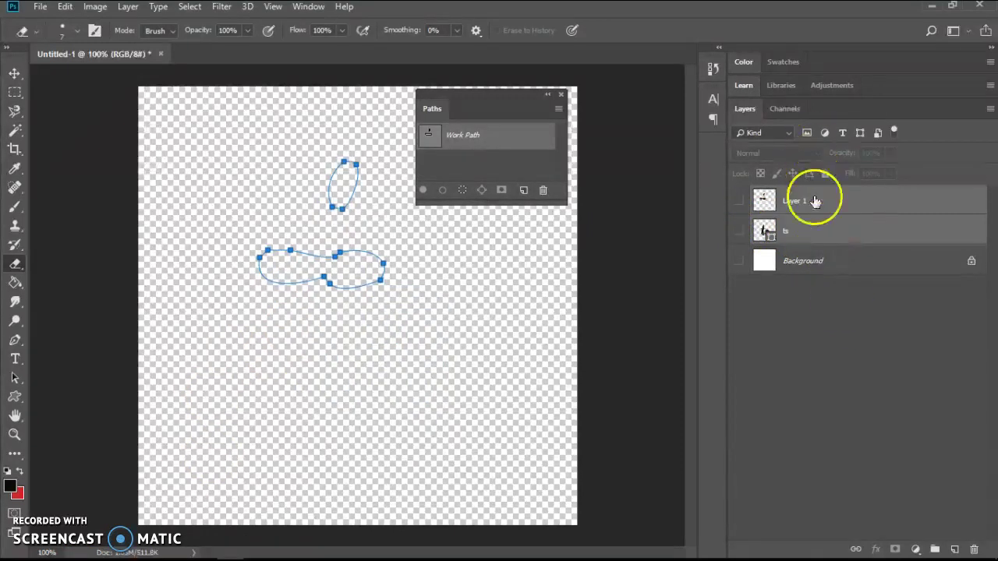
pyautogui.click(820, 310)
pyautogui.click(828, 273)
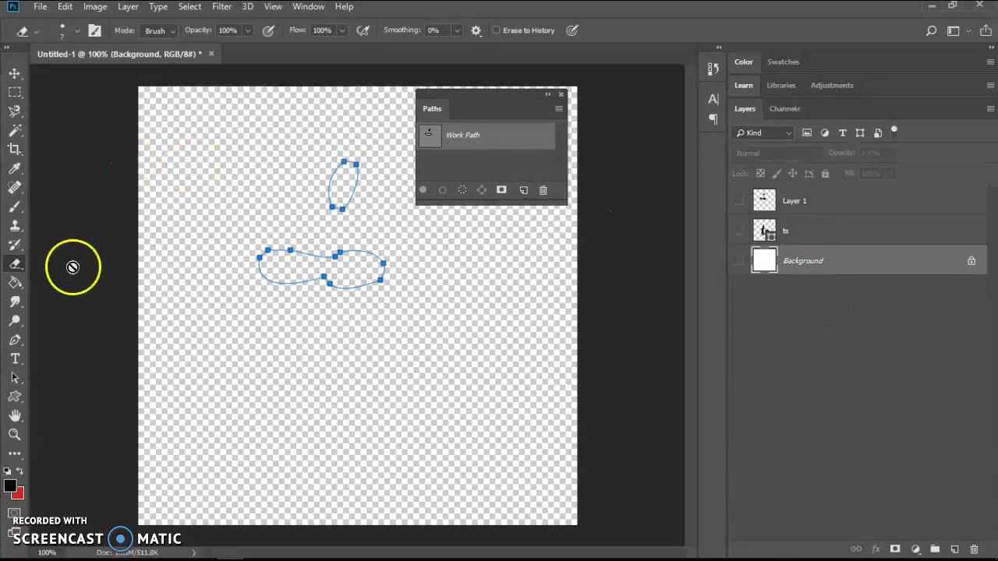
# Add a laurel wreath to the canvas as the text "a" in the Laurus Nobilis font at 337 pt.
pyautogui.click(15, 359)
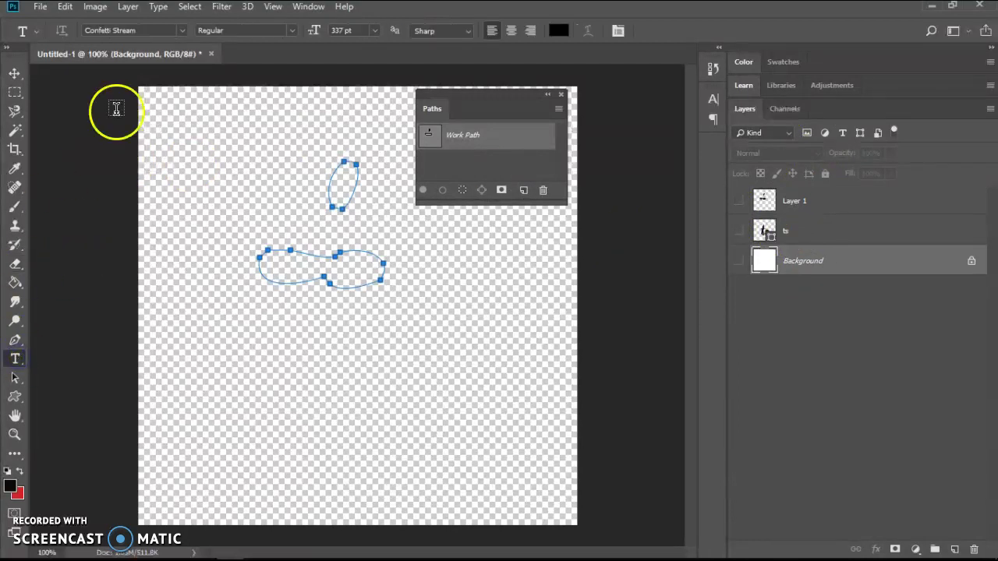
pyautogui.click(144, 31)
pyautogui.write('l')
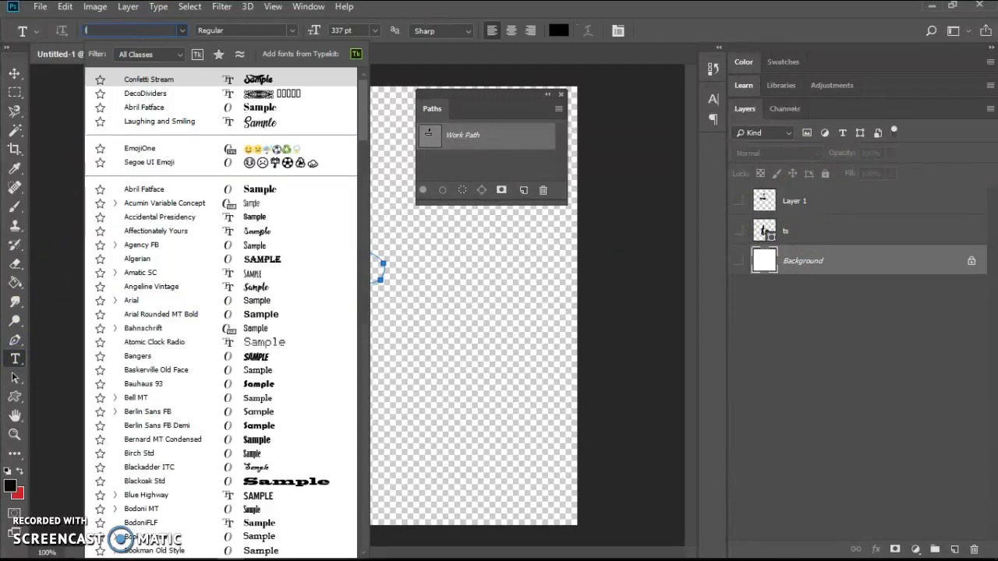
pyautogui.write('aure')
pyautogui.press('BackSpace')
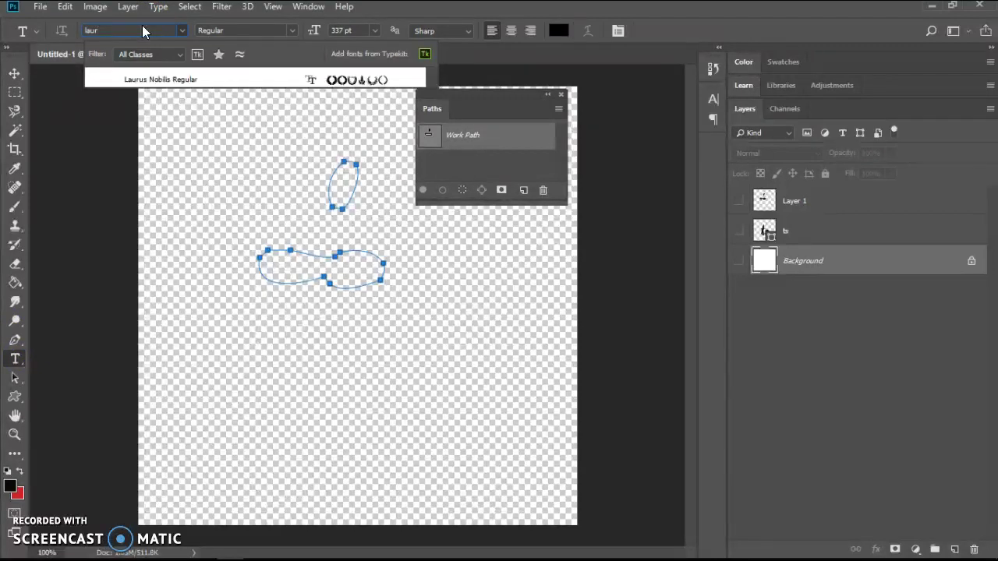
pyautogui.click(143, 79)
pyautogui.click(333, 380)
pyautogui.write('a')
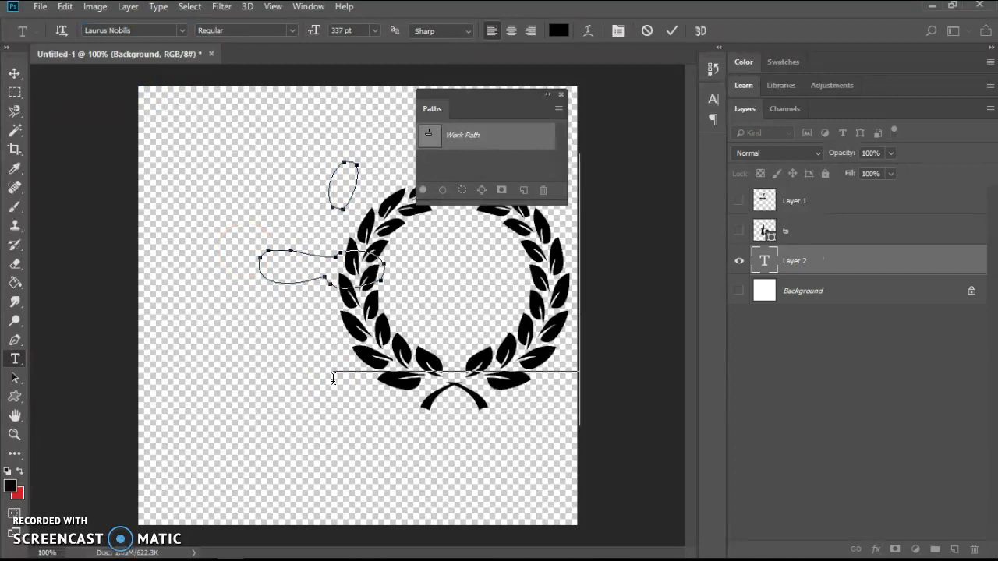
# Move the wreath into the left half of the canvas and delete the leftover Work Path.
pyautogui.click(10, 76)
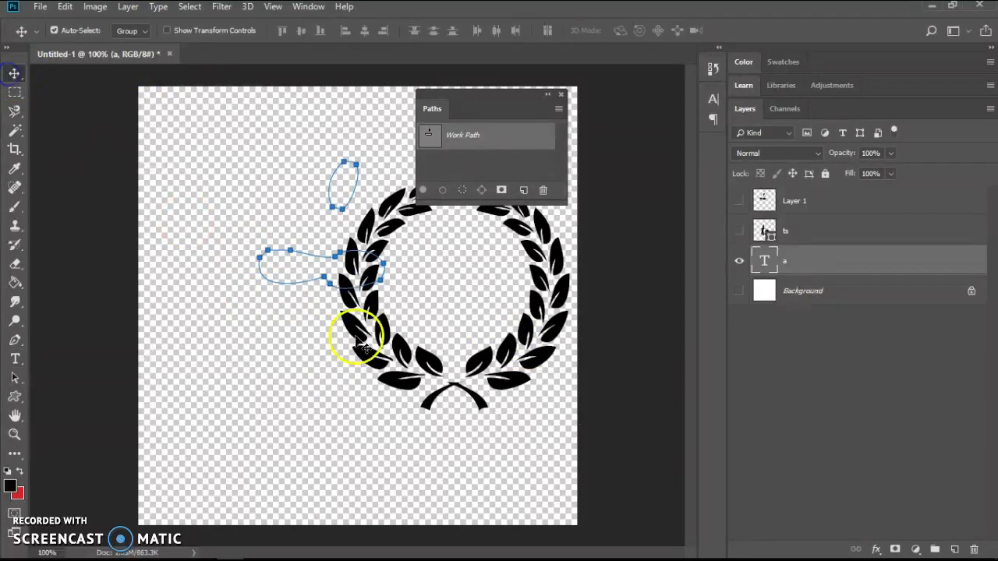
pyautogui.moveTo(413, 352); pyautogui.dragTo(333, 398)
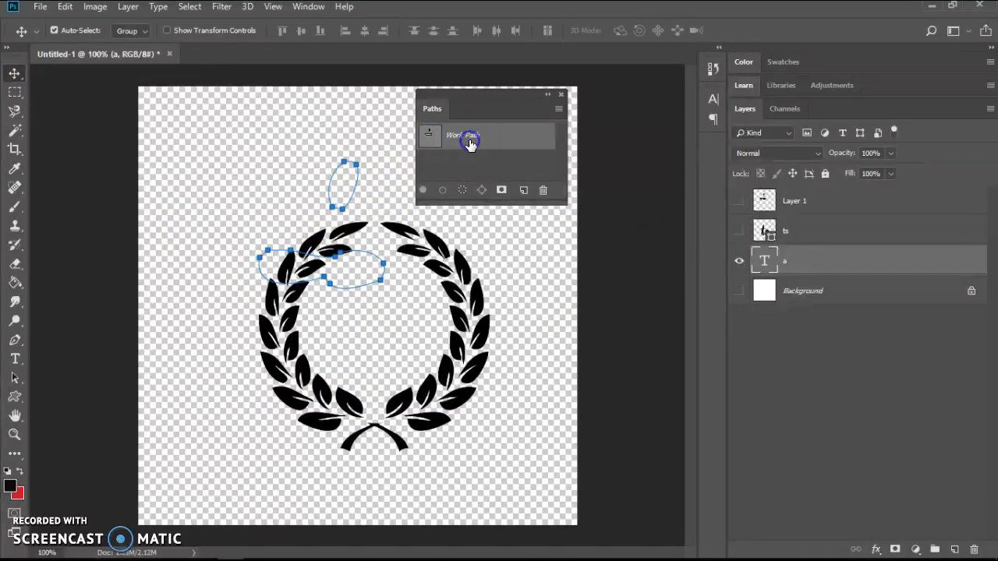
pyautogui.click(541, 190)
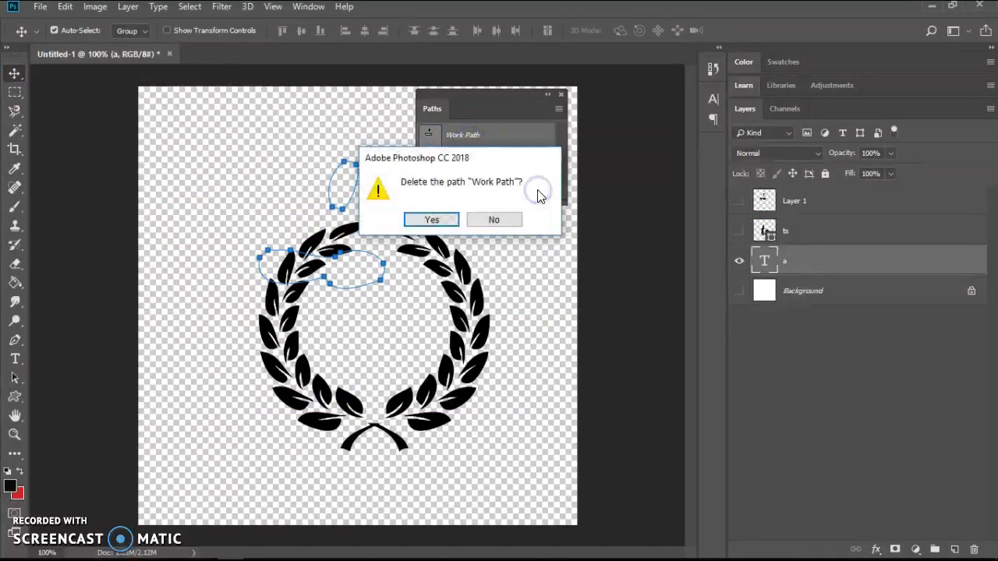
pyautogui.click(438, 221)
pyautogui.moveTo(462, 400); pyautogui.dragTo(398, 403)
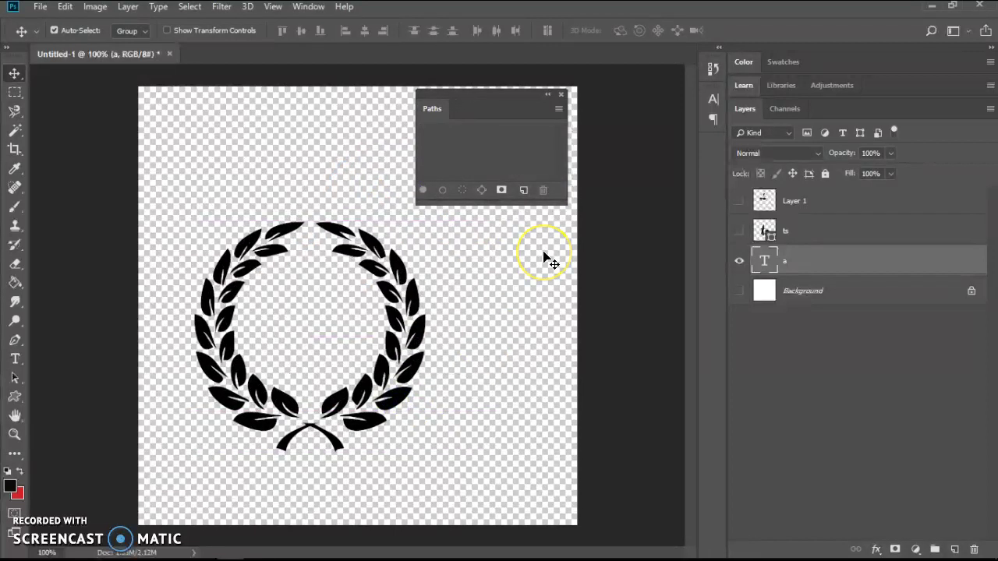
pyautogui.click(614, 278)
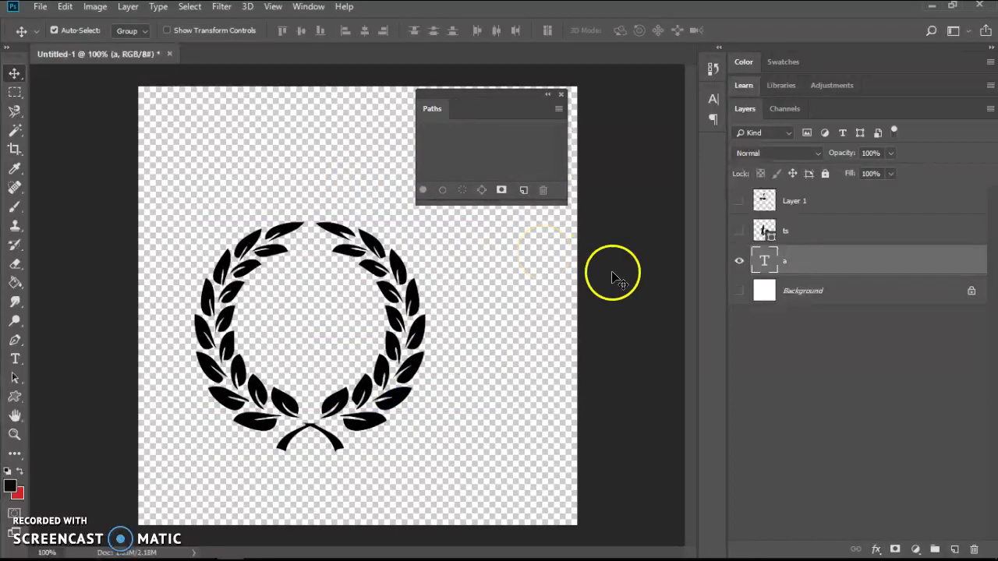
# Convert the wreath text layer to a shape, enlarge it to about 143% and centre it on the canvas.
pyautogui.rightClick(842, 265)
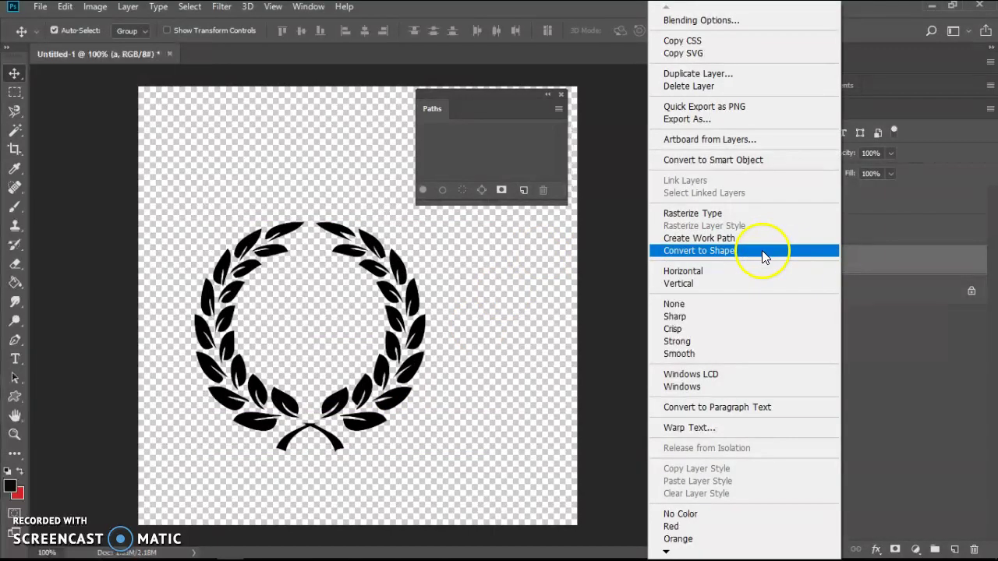
pyautogui.click(824, 252)
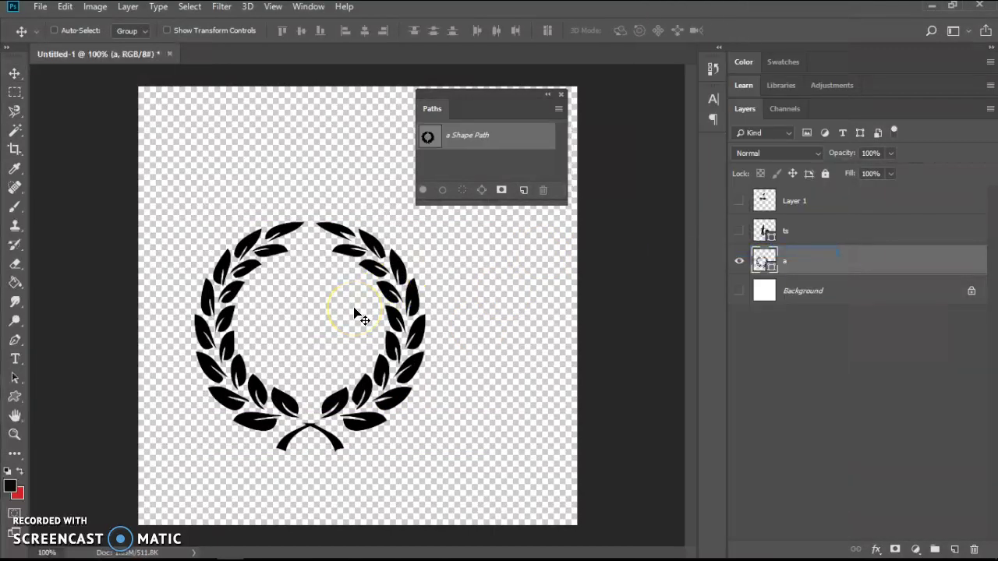
pyautogui.hotkey('ctrl', 't')
pyautogui.moveTo(481, 221); pyautogui.dragTo(600, 191)
pyautogui.click(388, 393)
pyautogui.moveTo(388, 393); pyautogui.dragTo(396, 412)
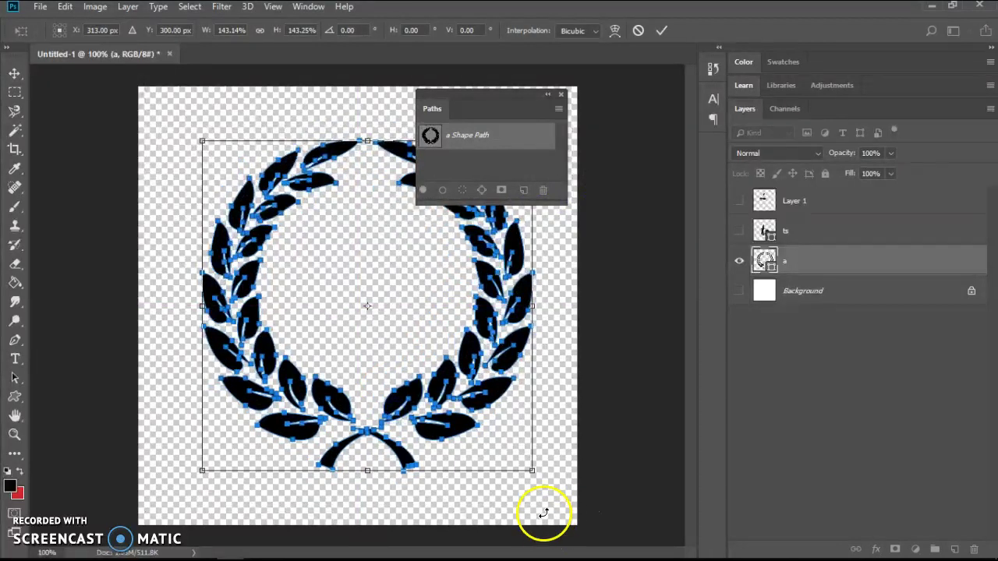
pyautogui.press('Return')
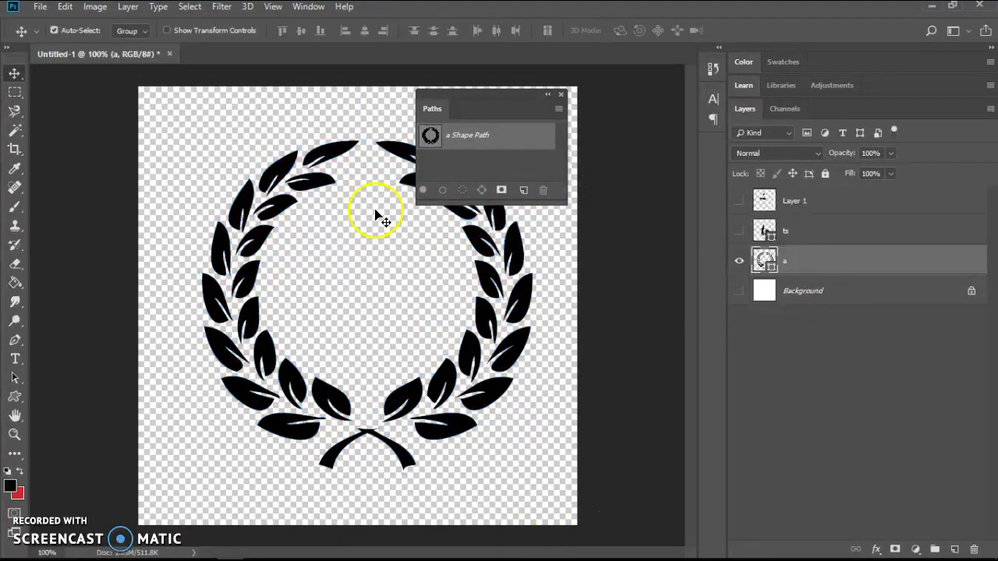
# Add the letter "T" in the Bangers font at 337 pt and move it inside the wreath.
pyautogui.click(15, 359)
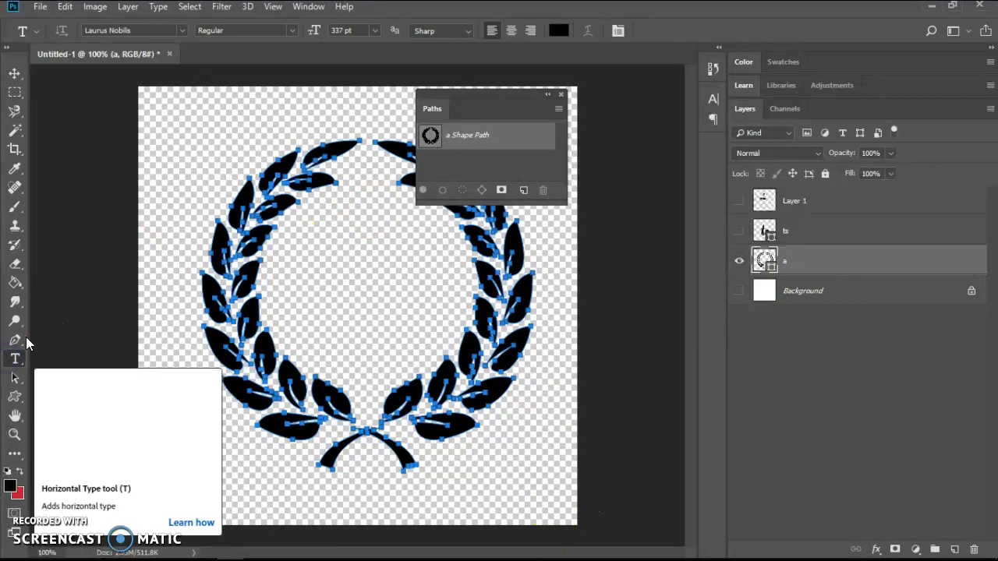
pyautogui.click(182, 31)
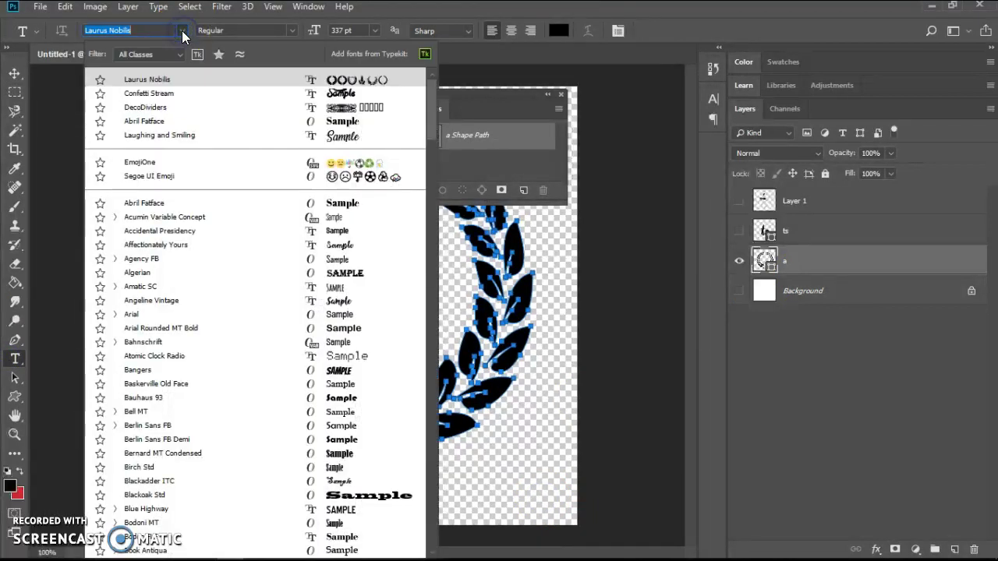
pyautogui.click(348, 377)
pyautogui.click(358, 284)
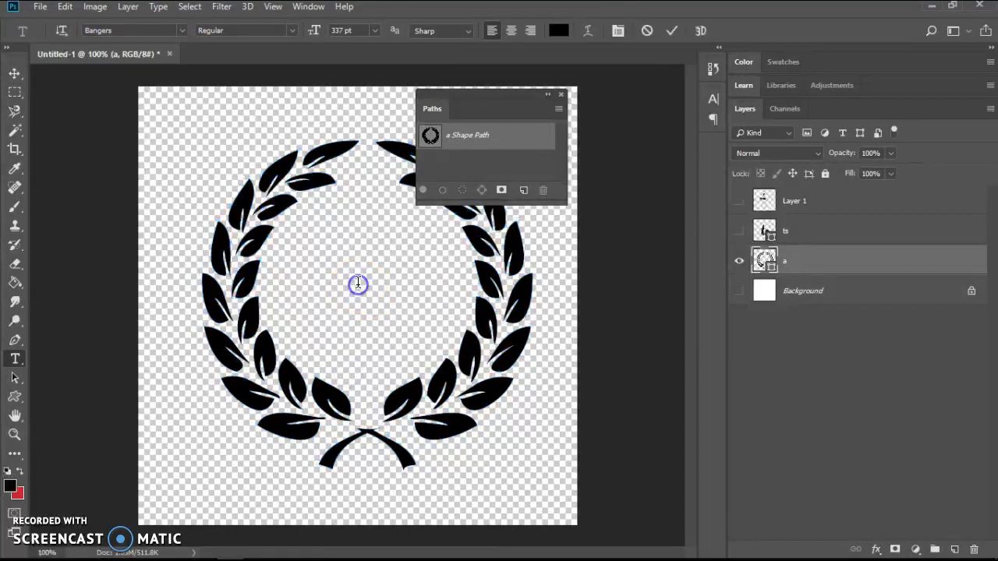
pyautogui.write('T')
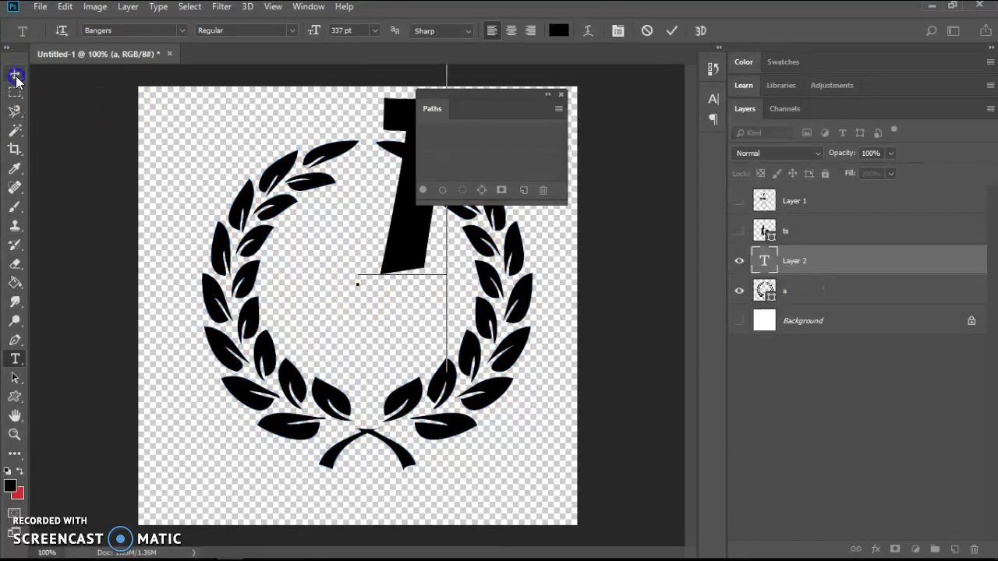
pyautogui.click(14, 73)
pyautogui.moveTo(396, 232); pyautogui.dragTo(350, 352)
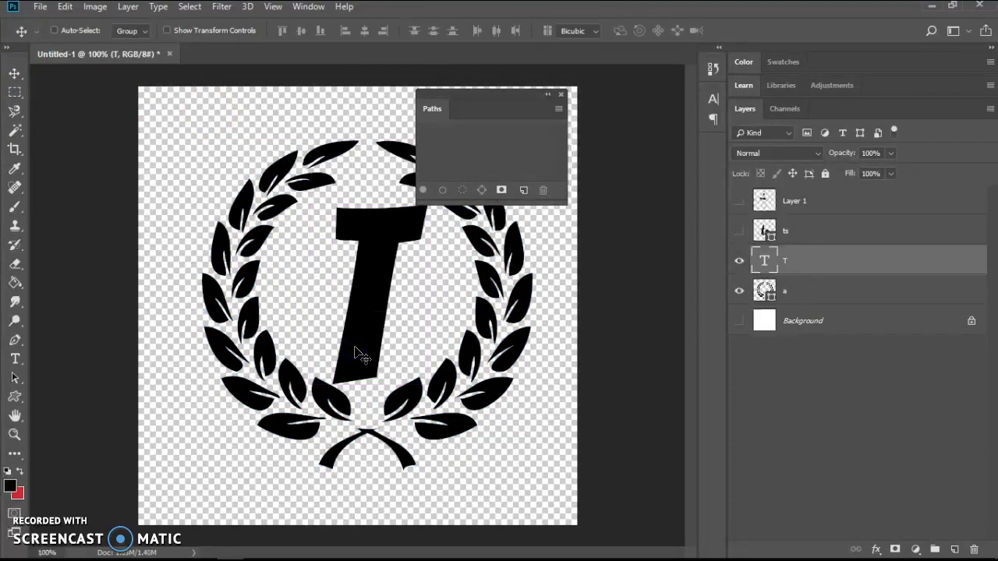
# Scale the letter T down to about 87% and centre it within the wreath.
pyautogui.hotkey('ctrl', 't')
pyautogui.moveTo(425, 469); pyautogui.dragTo(412, 432)
pyautogui.moveTo(350, 331); pyautogui.dragTo(357, 335)
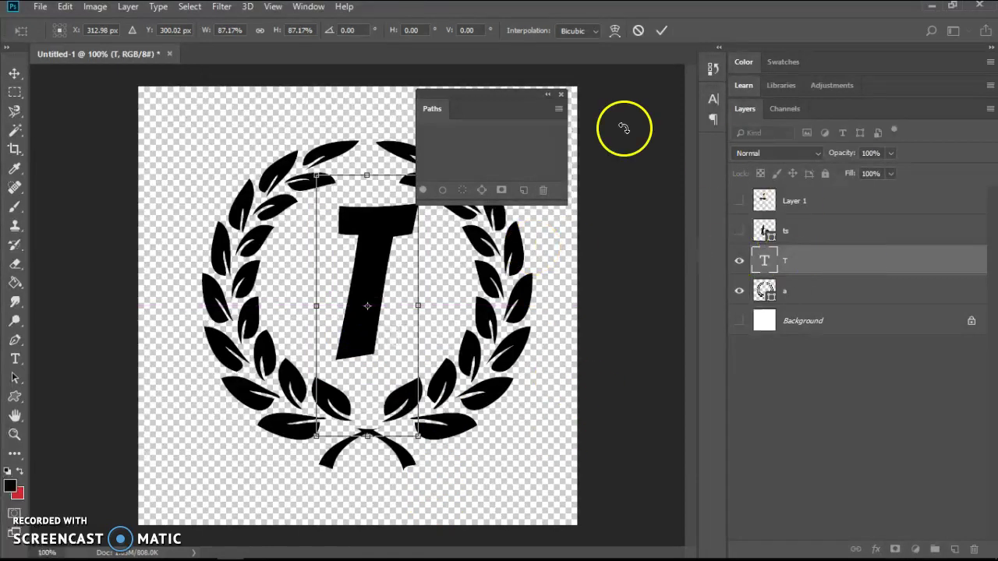
pyautogui.click(662, 33)
# Convert the T text layer to a shape and move the Paths panel clear of the wreath.
pyautogui.rightClick(817, 261)
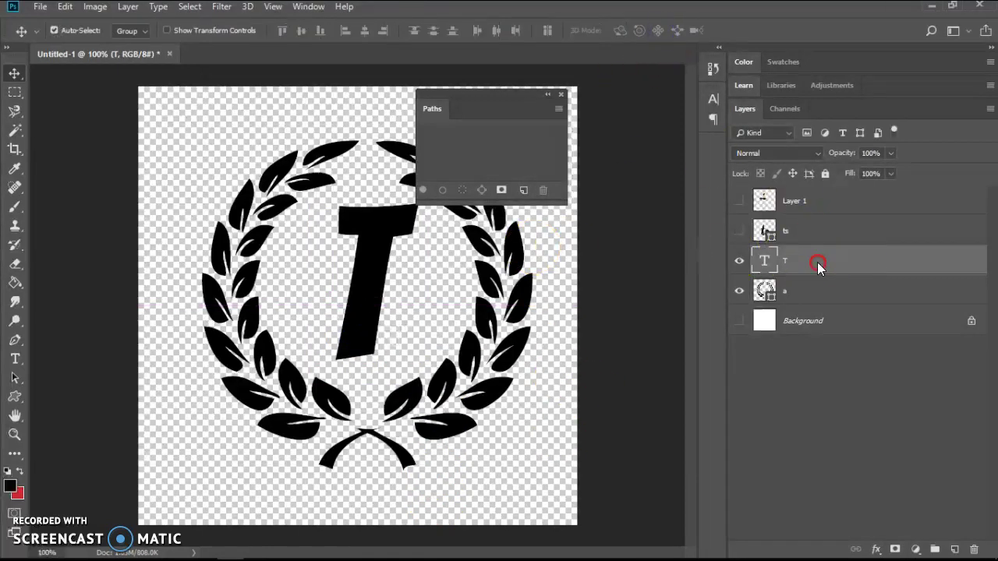
pyautogui.click(685, 251)
pyautogui.moveTo(529, 115); pyautogui.dragTo(601, 113)
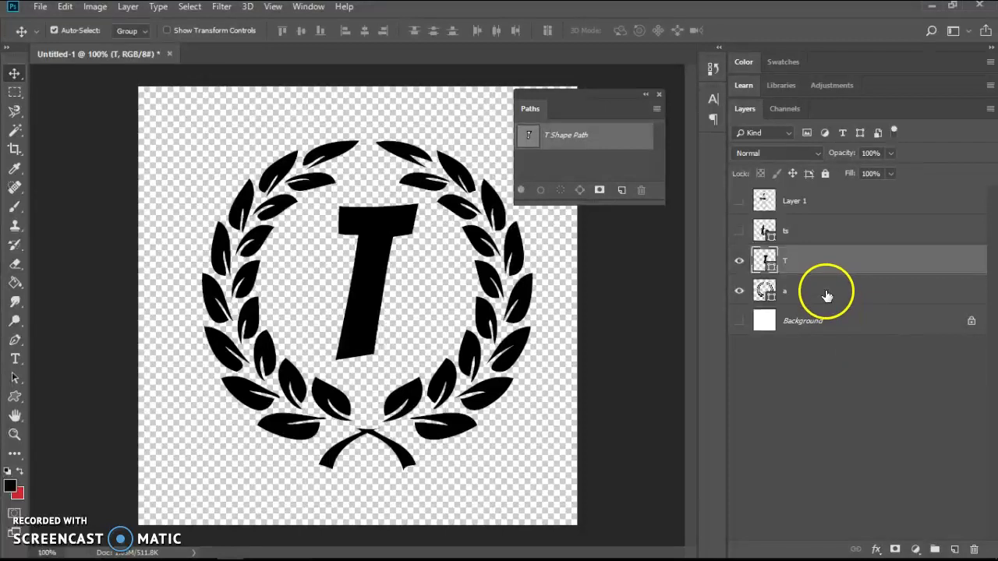
# Select the T and wreath shape layers together and define them as one custom shape named "TWreath".
pyautogui.click(815, 292)
pyautogui.click(592, 140)
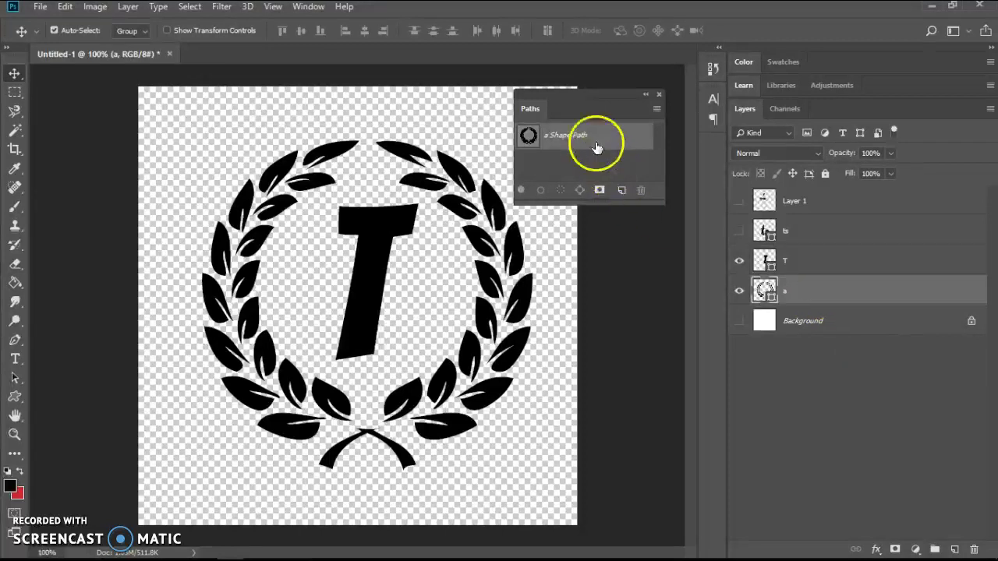
pyautogui.keyDown('ctrl'); pyautogui.click(924, 266); pyautogui.keyUp('ctrl')
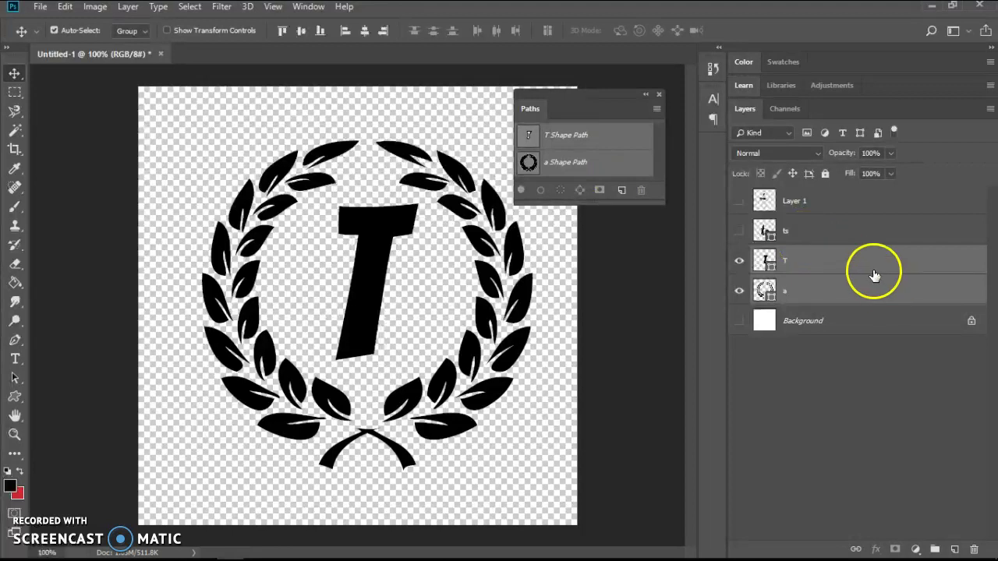
pyautogui.click(65, 10)
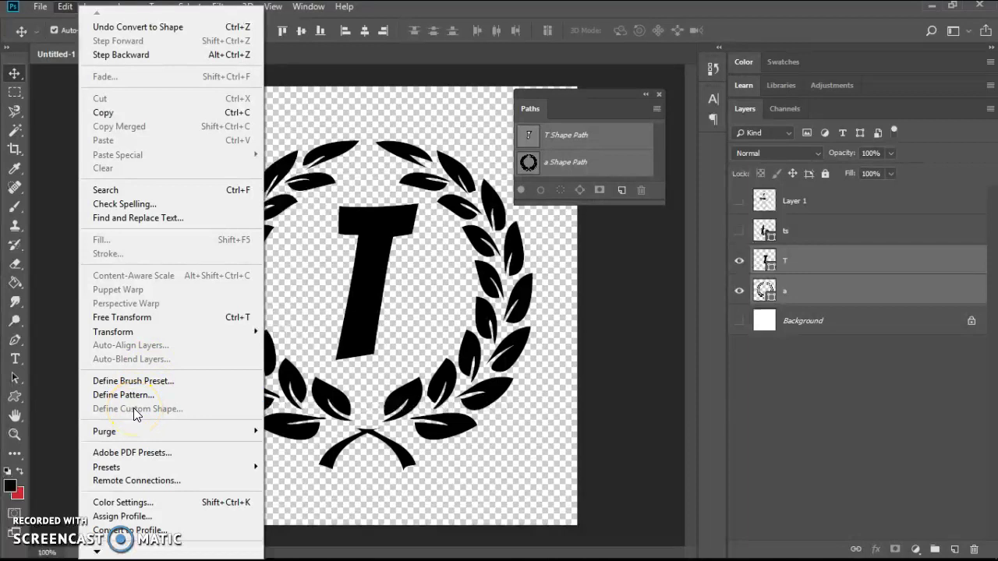
pyautogui.click(15, 341)
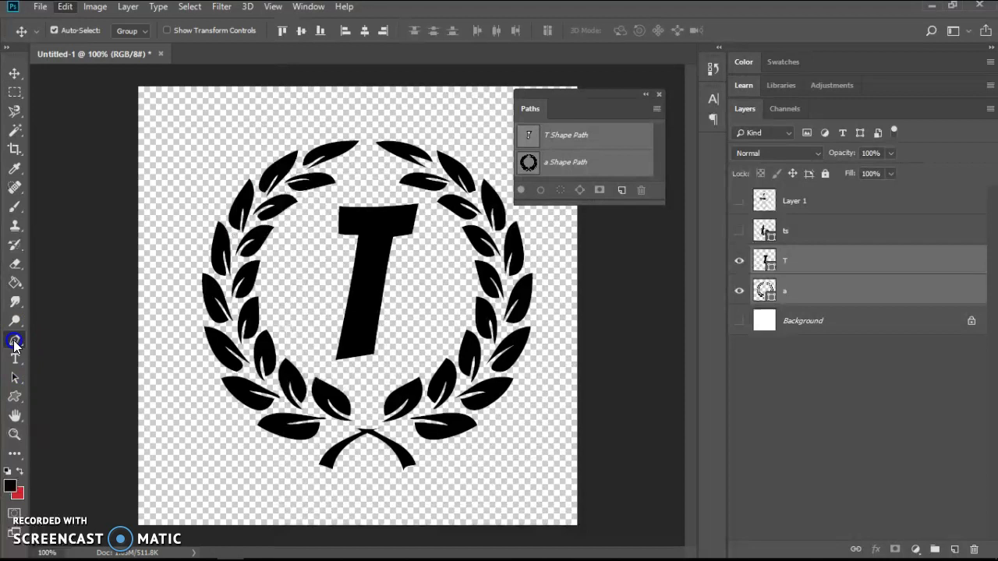
pyautogui.click(14, 341)
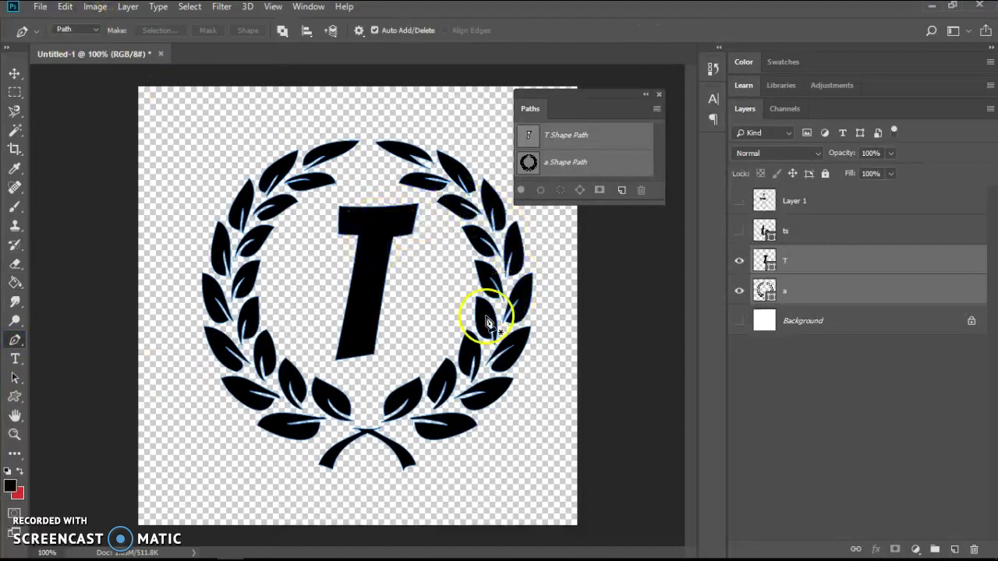
pyautogui.click(64, 7)
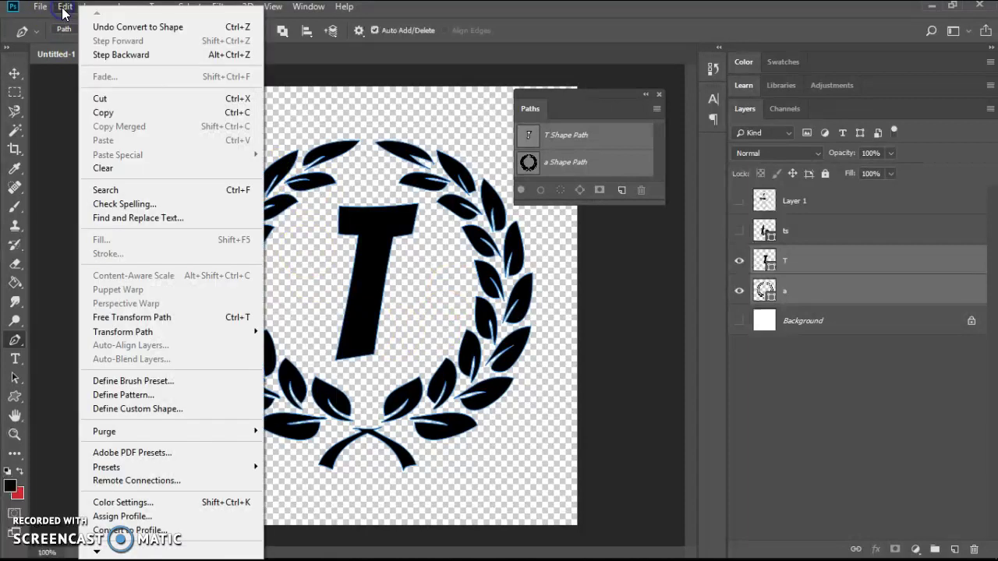
pyautogui.click(140, 410)
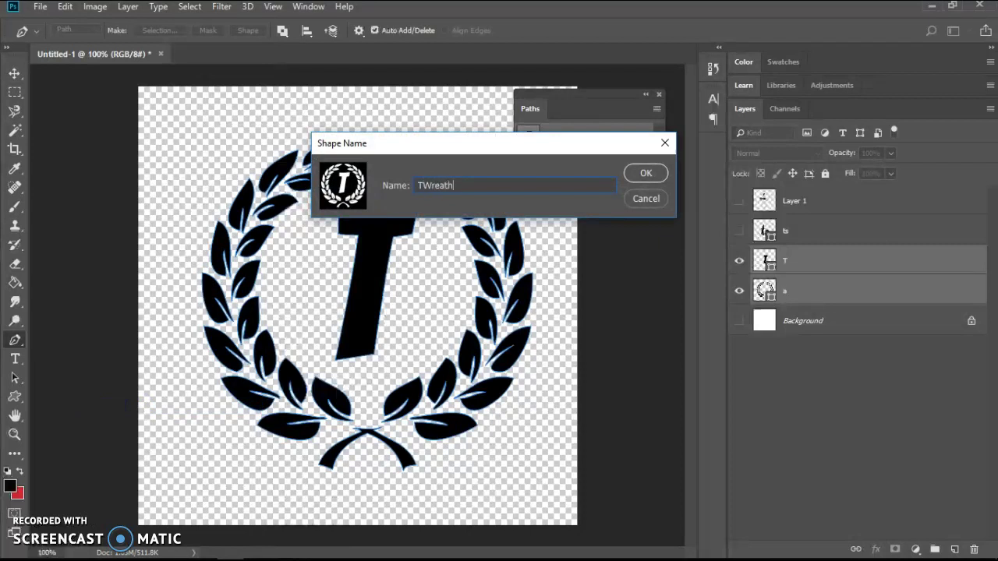
pyautogui.write('TWreath')
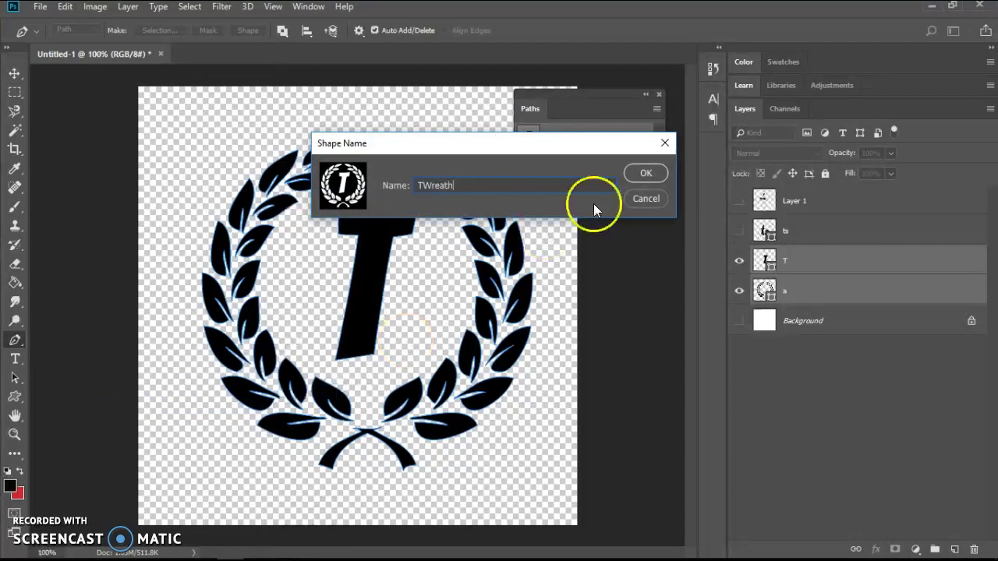
pyautogui.click(644, 178)
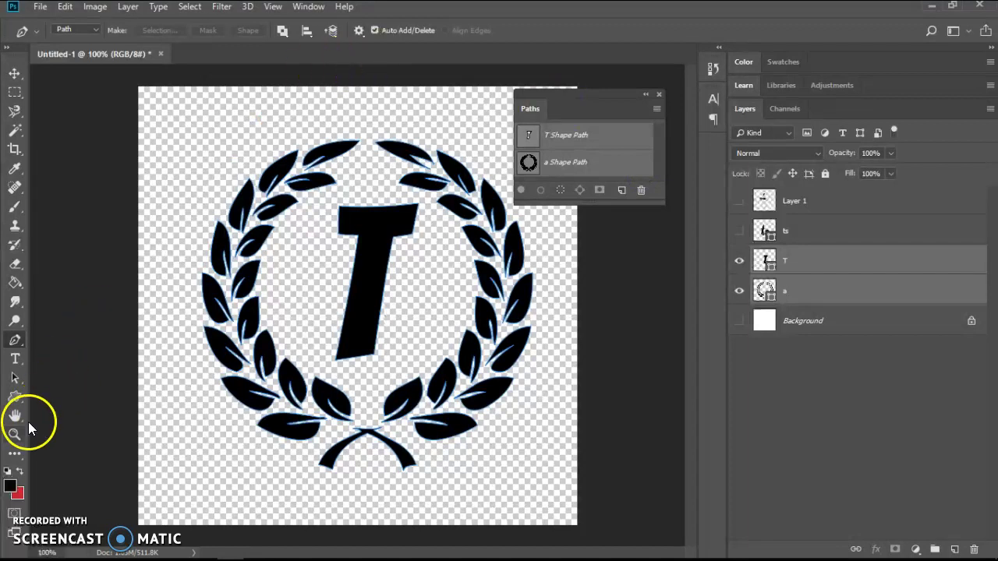
# Check the Custom Shape tool's shape picker for the newly defined wreath shape.
pyautogui.click(14, 397)
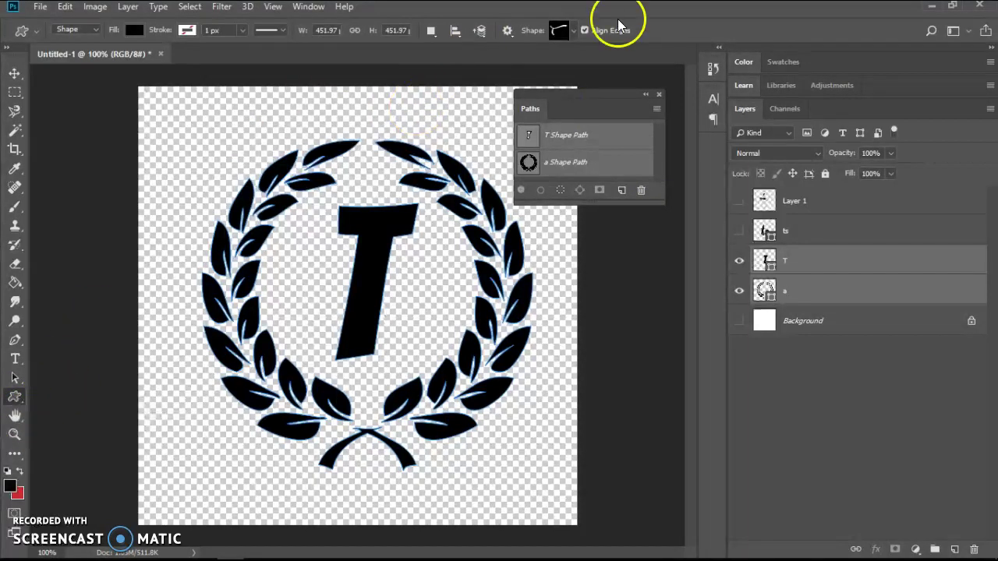
pyautogui.click(575, 31)
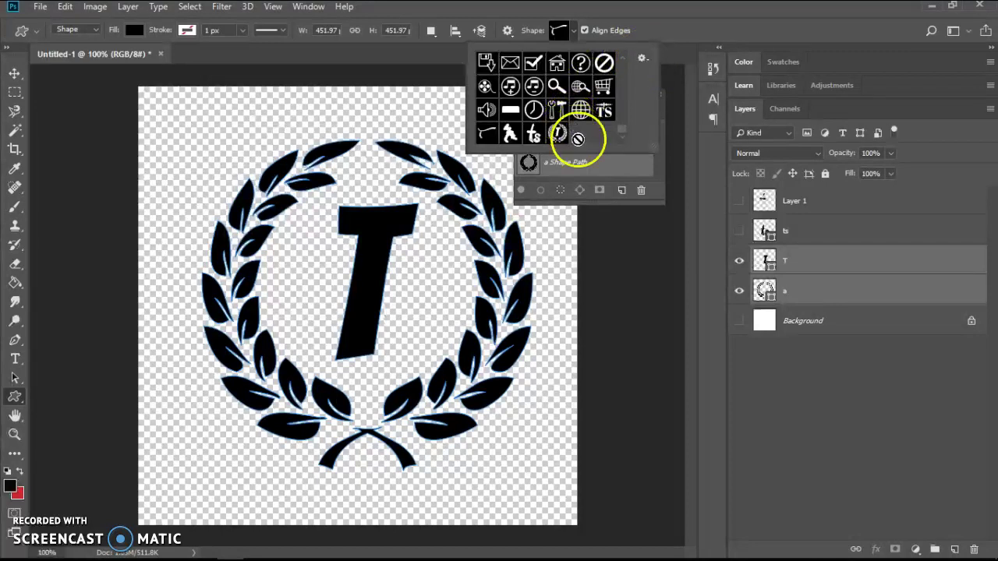
pyautogui.click(657, 38)
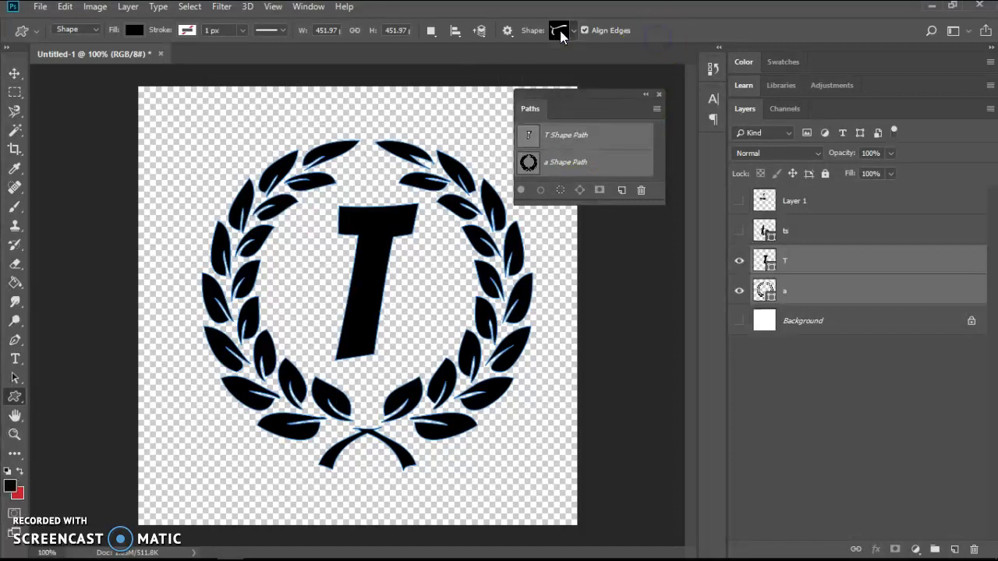
# Open the Preset Manager and show the Custom Shapes presets down to the end of the list.
pyautogui.click(64, 7)
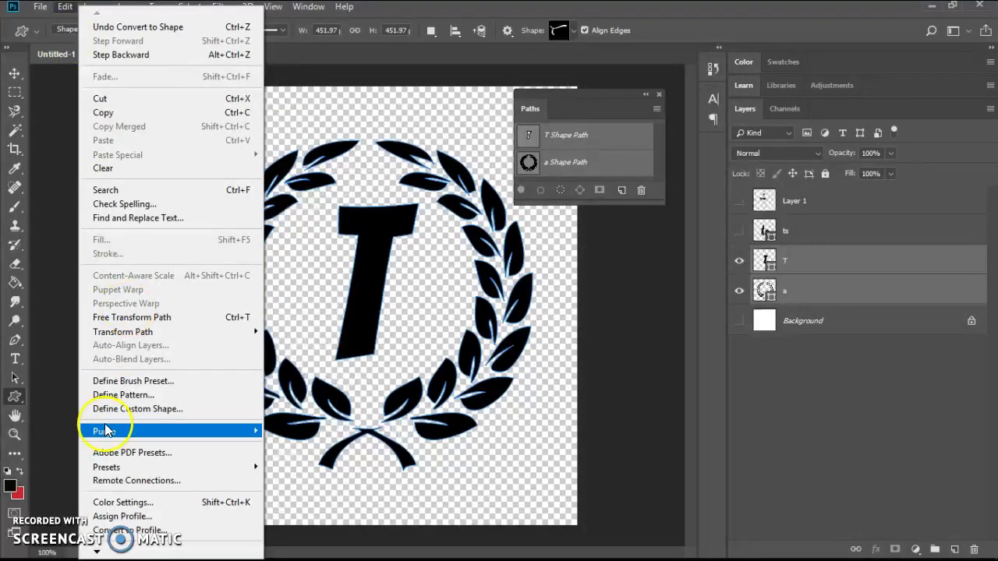
pyautogui.moveTo(101, 467)
pyautogui.click(304, 467)
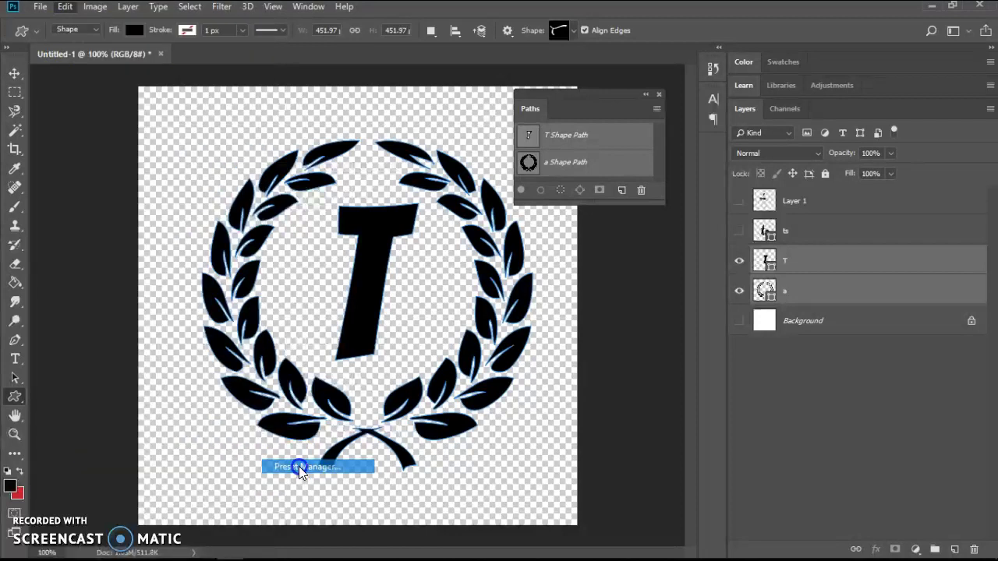
pyautogui.click(383, 87)
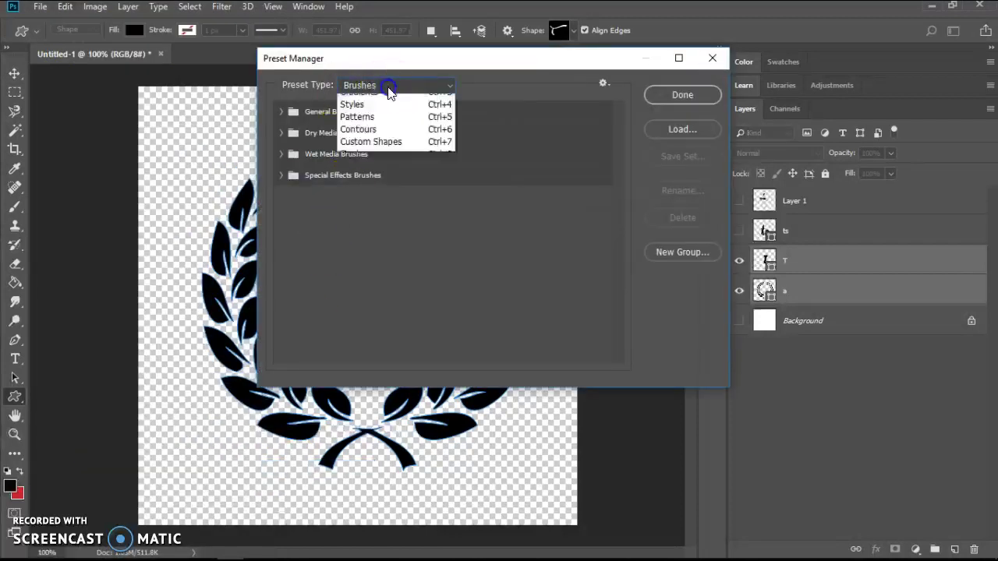
pyautogui.click(389, 177)
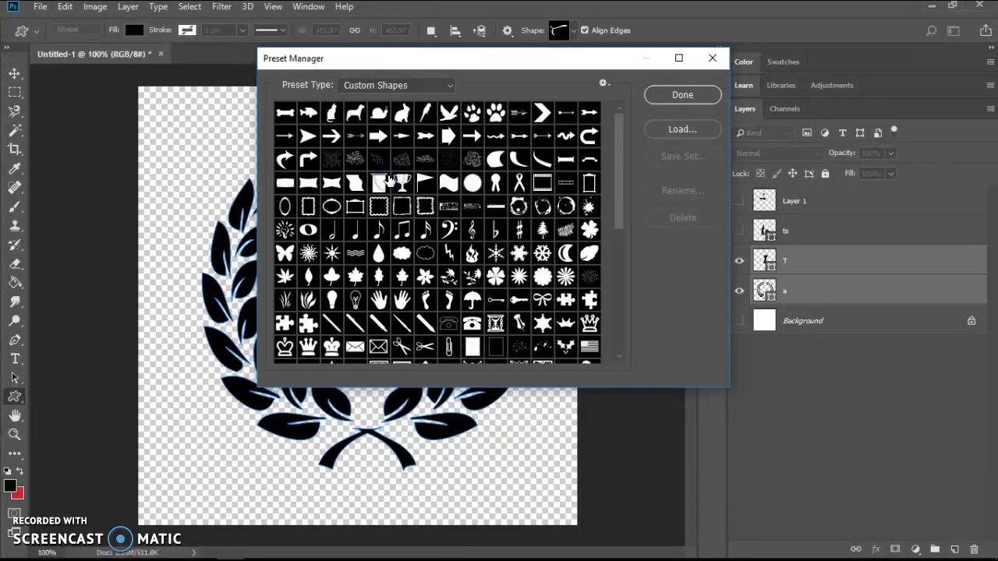
pyautogui.moveTo(621, 179); pyautogui.dragTo(614, 316)
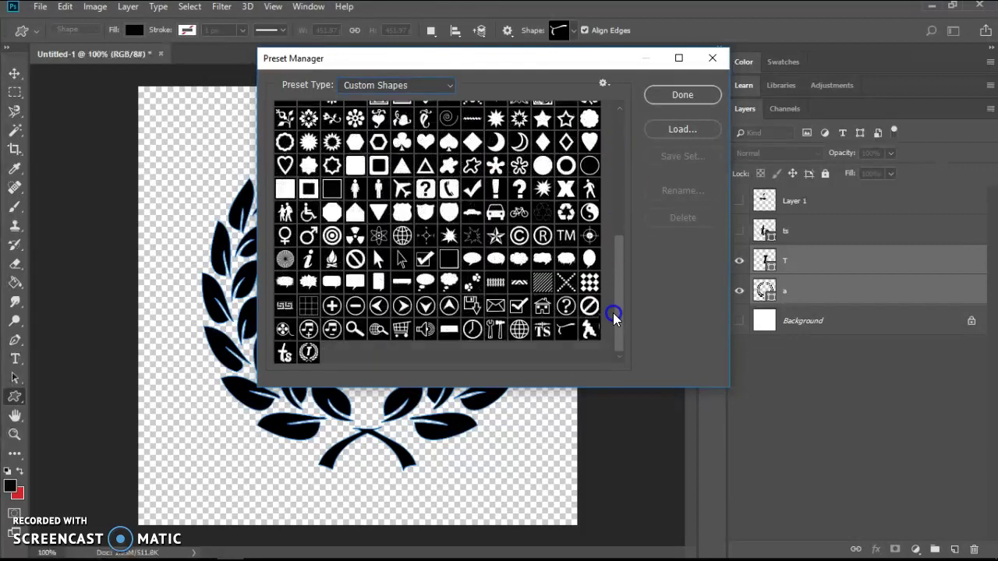
# Select the five self-made shapes at the end of the presets, from the first TS shape through the T wreath.
pyautogui.click(543, 329)
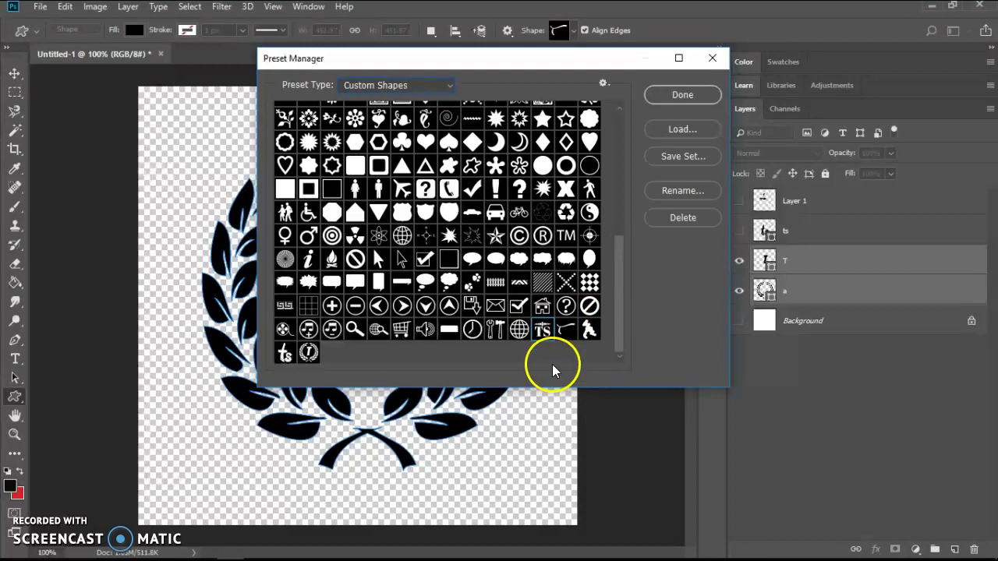
pyautogui.click(563, 337)
pyautogui.keyDown('shift'); pyautogui.click(589, 336); pyautogui.keyUp('shift')
pyautogui.keyDown('shift'); pyautogui.click(281, 358); pyautogui.keyUp('shift')
pyautogui.keyDown('shift'); pyautogui.click(305, 359); pyautogui.keyUp('shift')
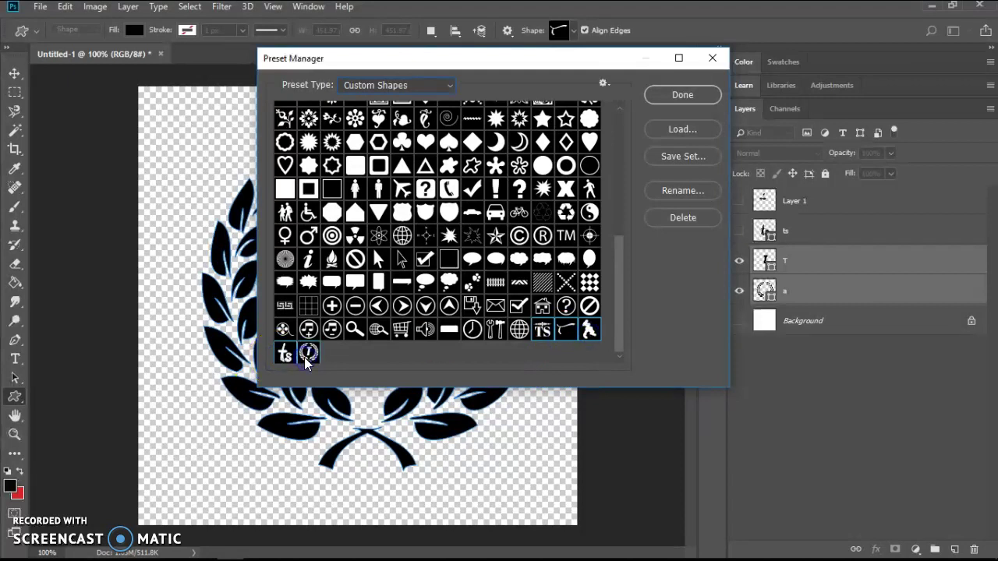
# Save the selected shapes as a set in the Custom Shapes folder, naming the file with the author's first name plus "sTs".
pyautogui.click(692, 156)
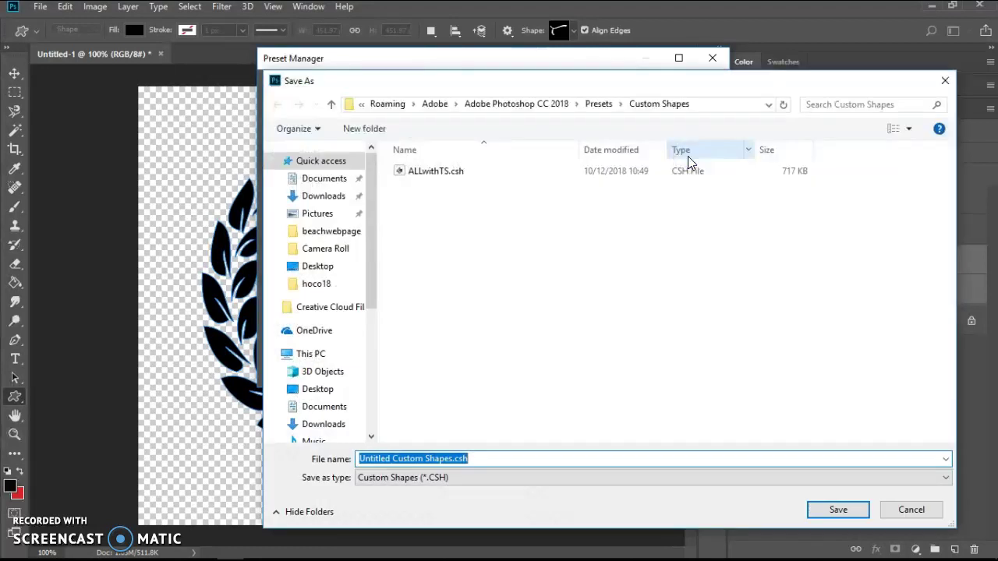
pyautogui.write('TonyasTs')
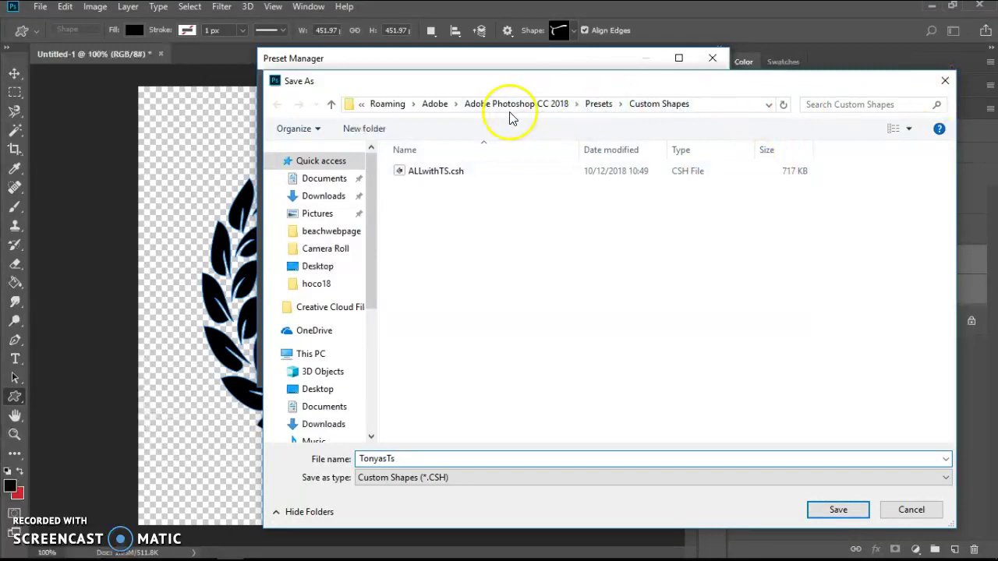
pyautogui.click(839, 511)
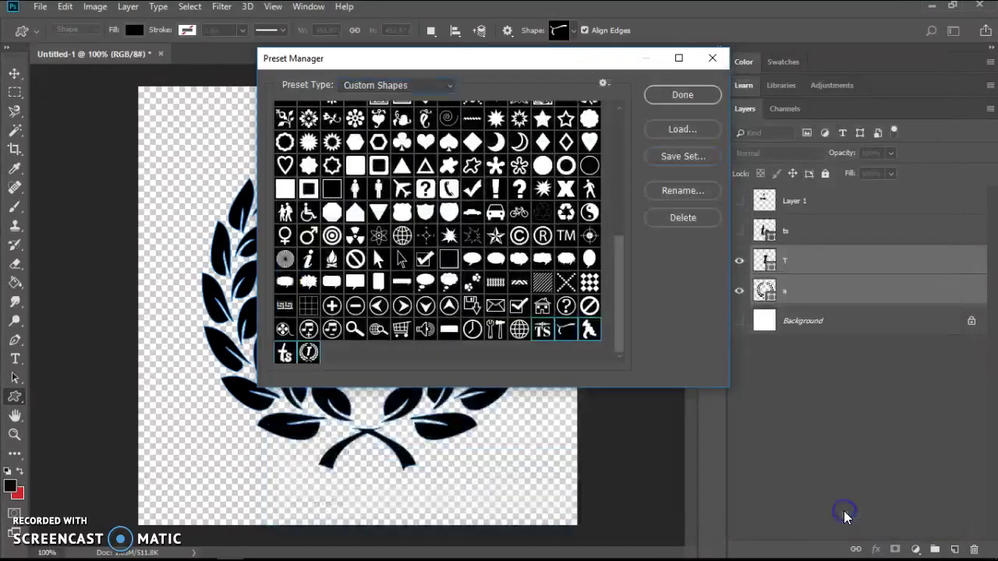
# Save the selected shapes as a set on the Desktop, naming the file with the author's first name plus "sTs", and leave the Preset Manager.
pyautogui.click(671, 157)
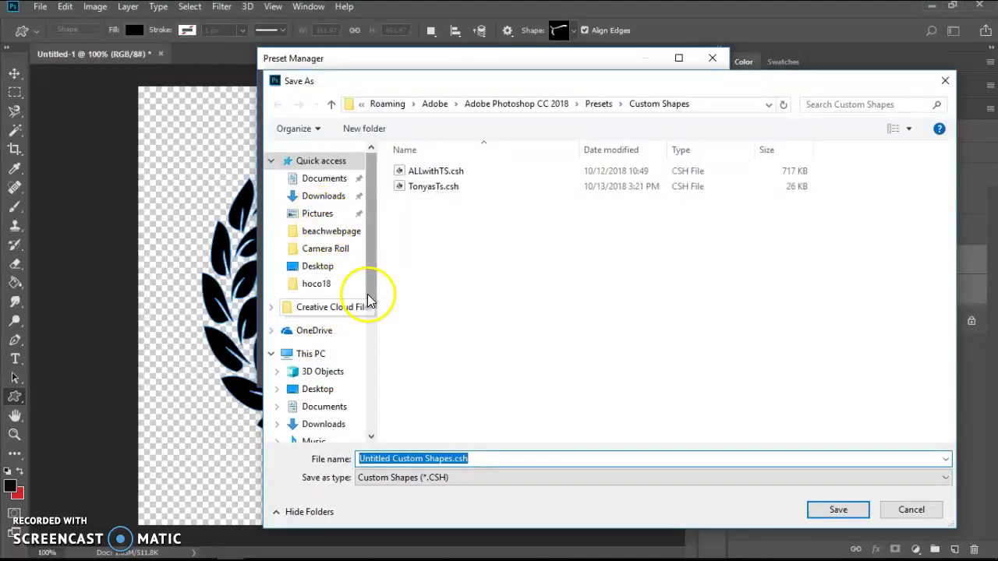
pyautogui.click(319, 266)
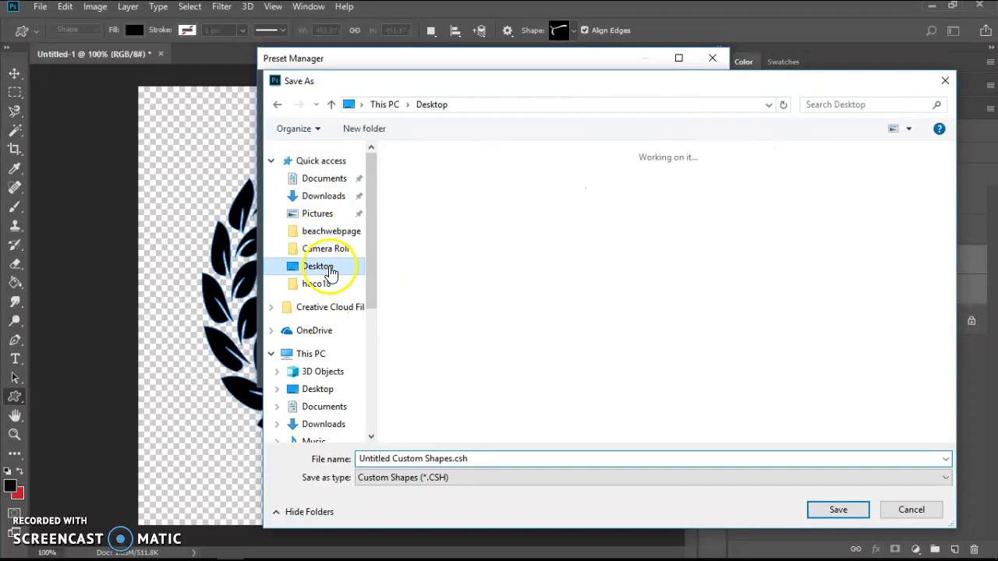
pyautogui.click(477, 458)
pyautogui.write('TonyasTs')
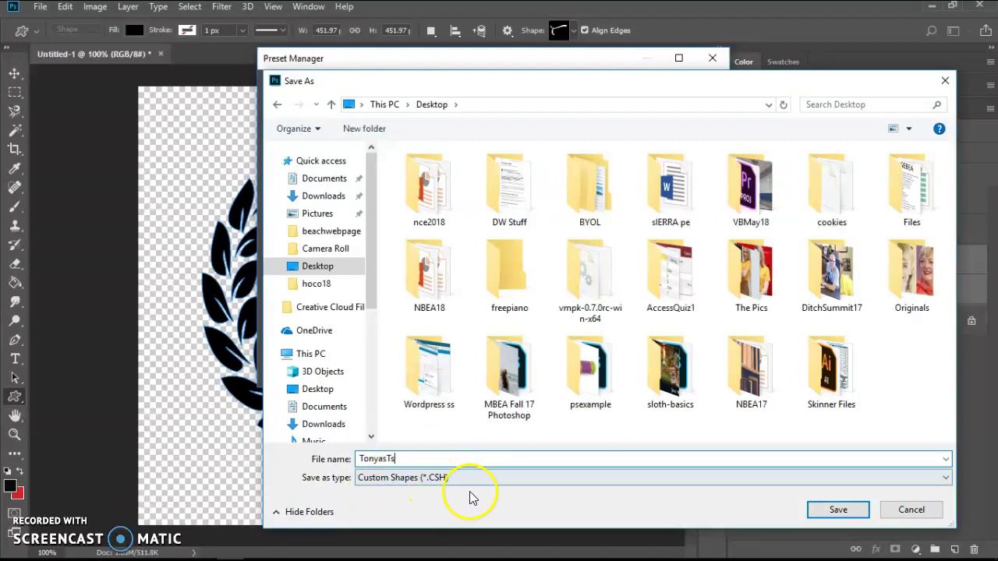
pyautogui.click(837, 508)
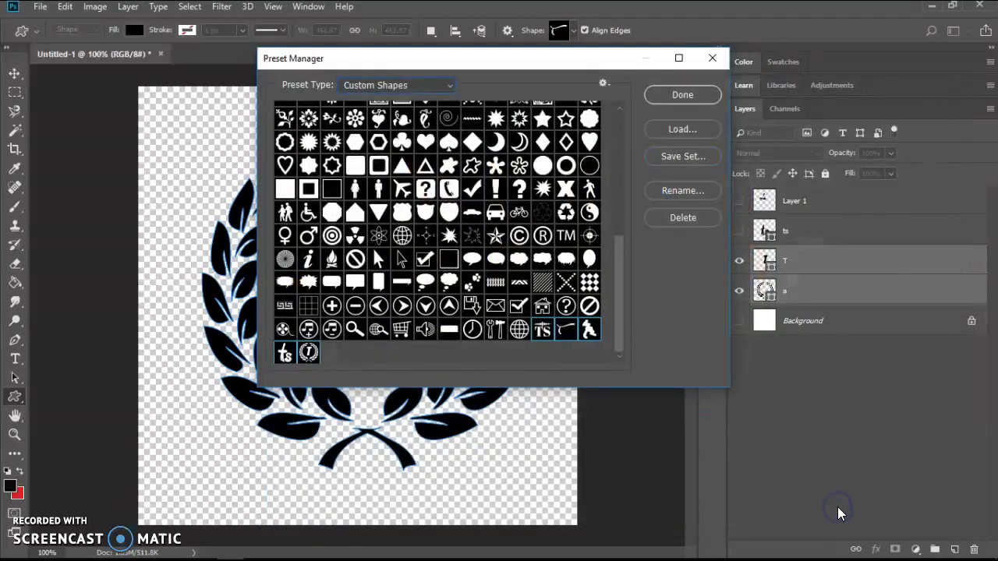
pyautogui.click(682, 95)
# Load the shape set saved on the Desktop into the Custom Shape tool's shape picker.
pyautogui.click(575, 31)
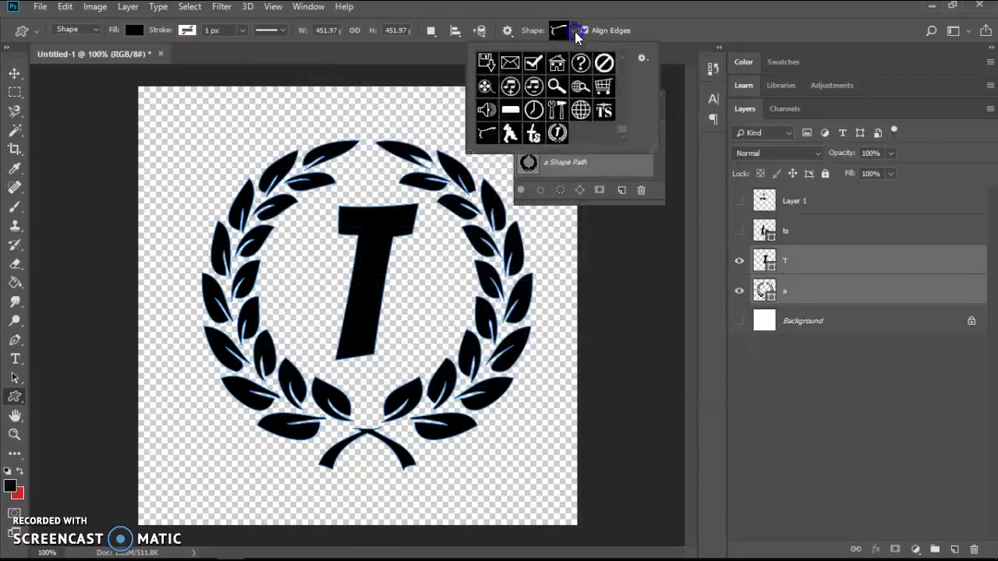
pyautogui.click(641, 59)
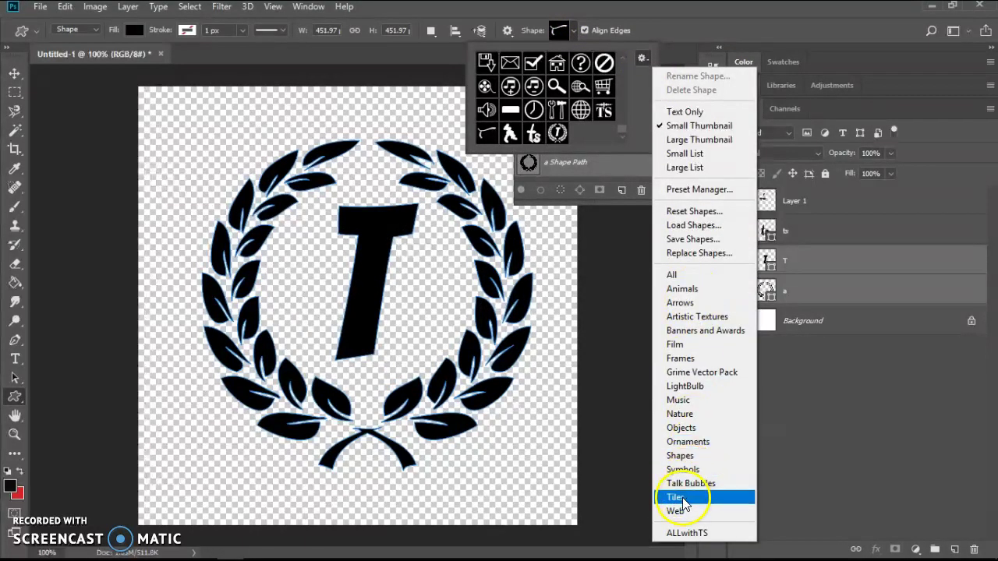
pyautogui.click(704, 230)
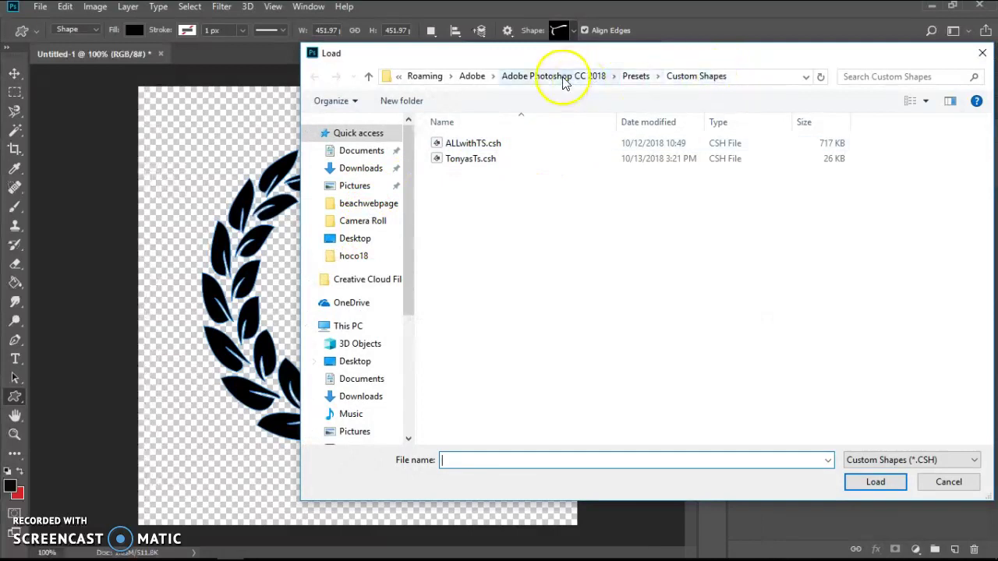
pyautogui.click(356, 240)
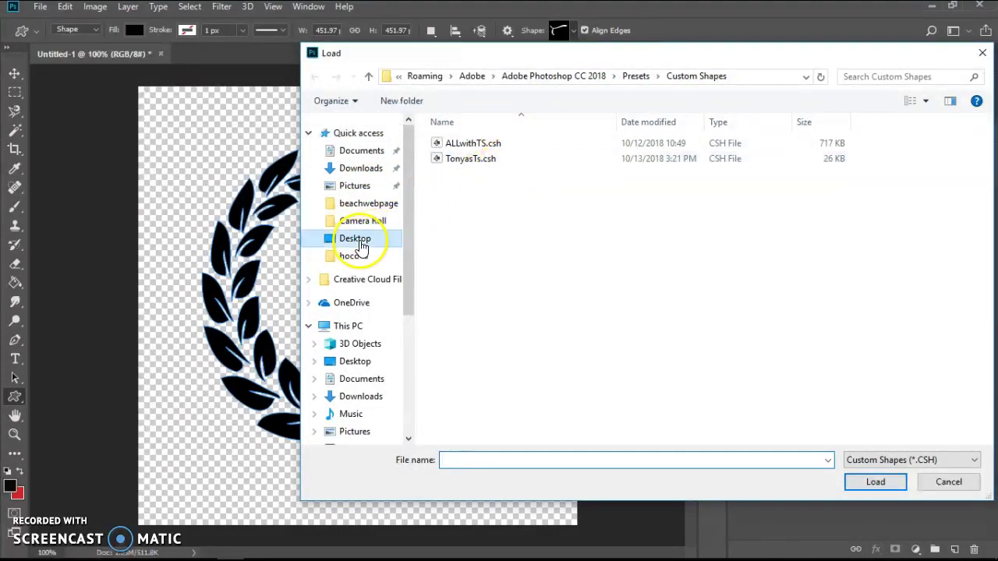
pyautogui.click(951, 362)
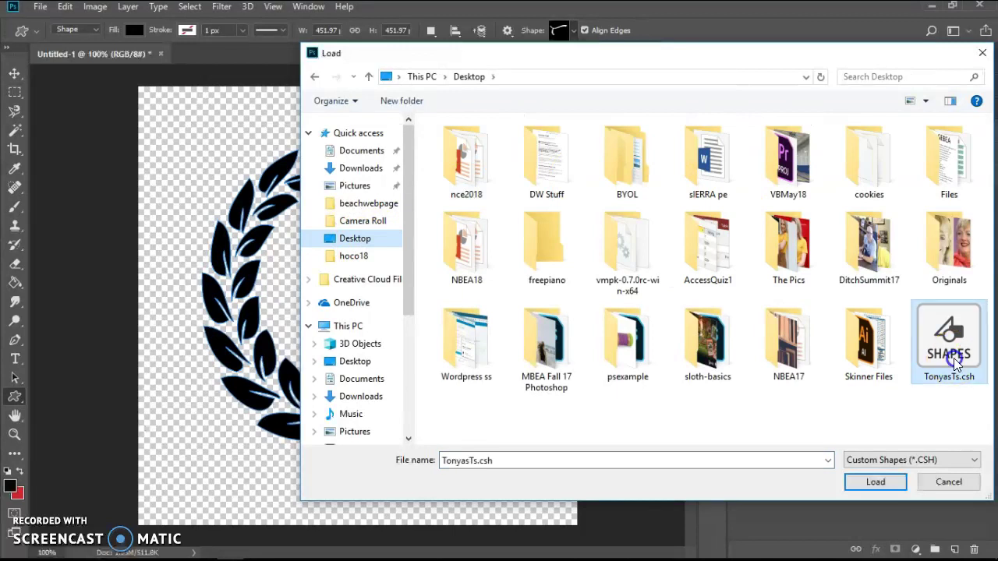
pyautogui.click(891, 484)
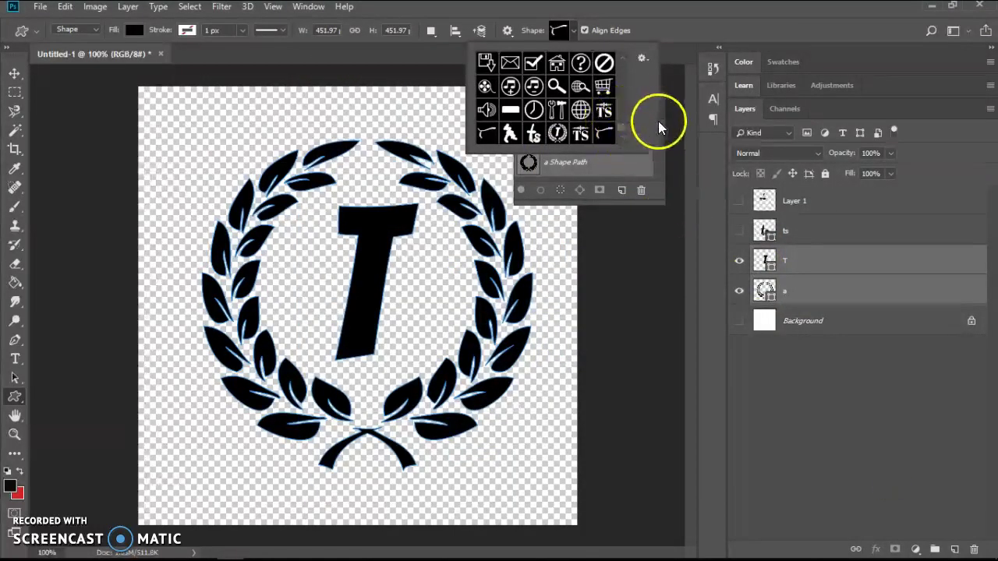
# Choose the T wreath at the very end of the shape picker as the custom shape.
pyautogui.click(653, 191)
pyautogui.click(575, 33)
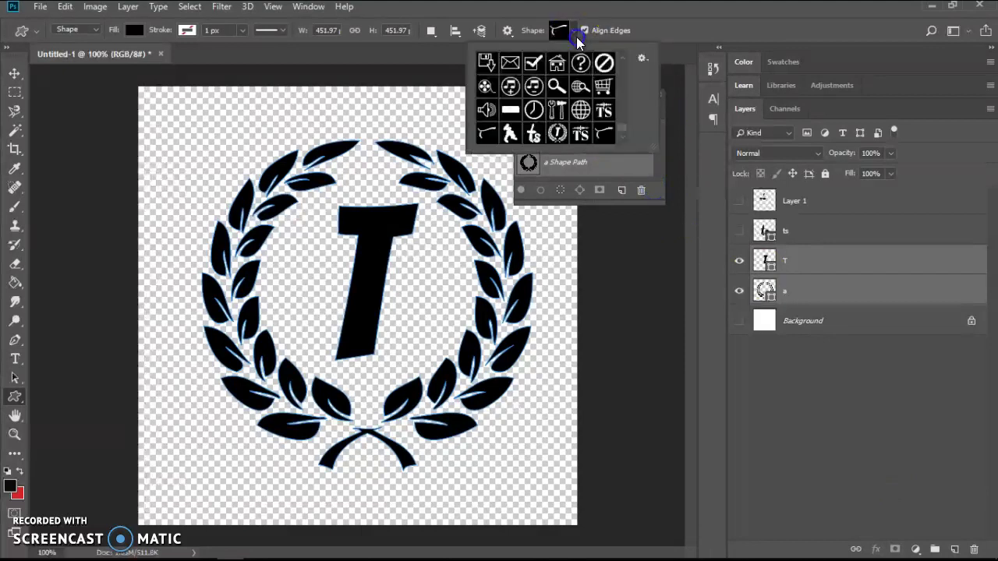
pyautogui.click(626, 132)
pyautogui.moveTo(626, 132); pyautogui.dragTo(626, 140)
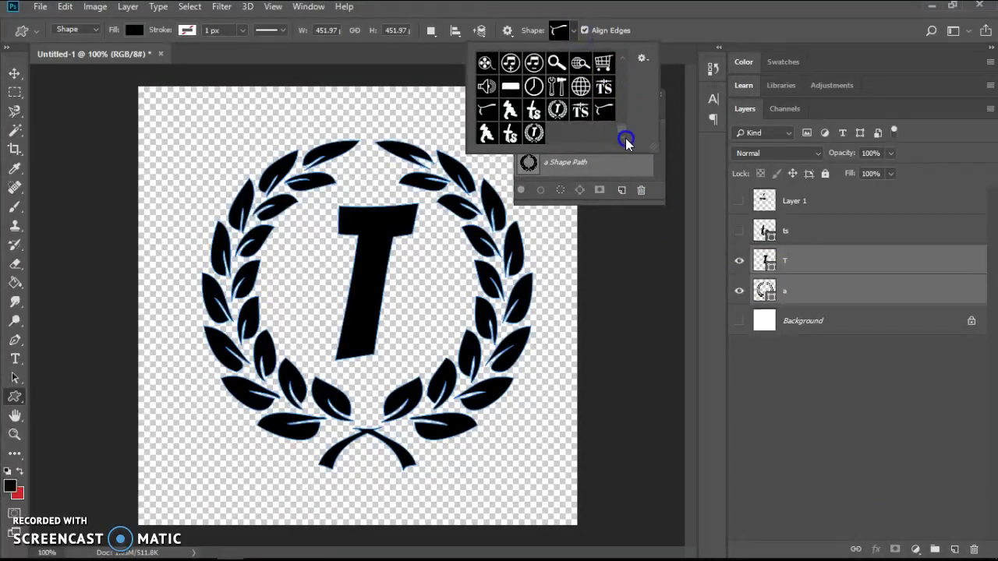
pyautogui.click(535, 135)
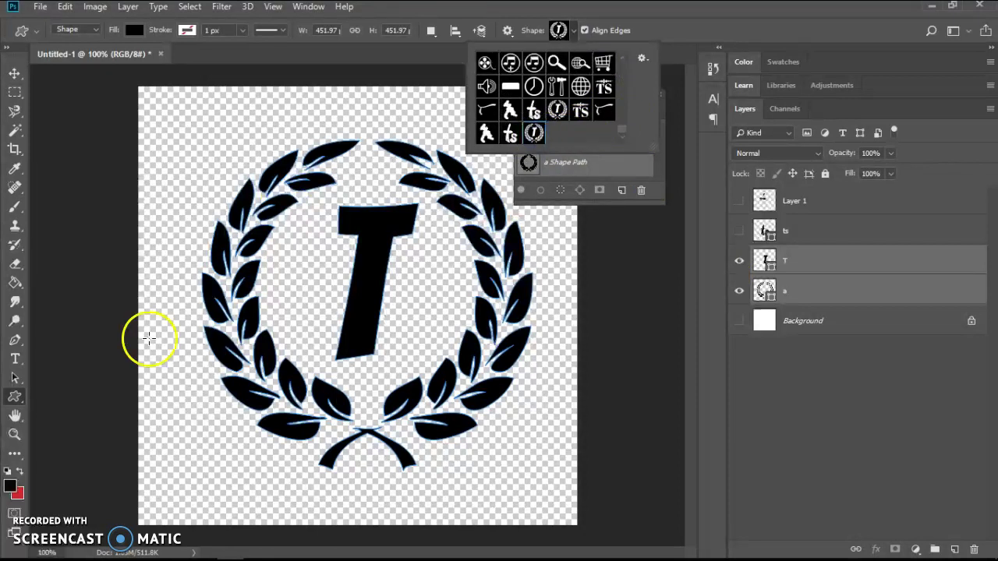
# Set the foreground color to gold, ce9d3d.
pyautogui.click(11, 485)
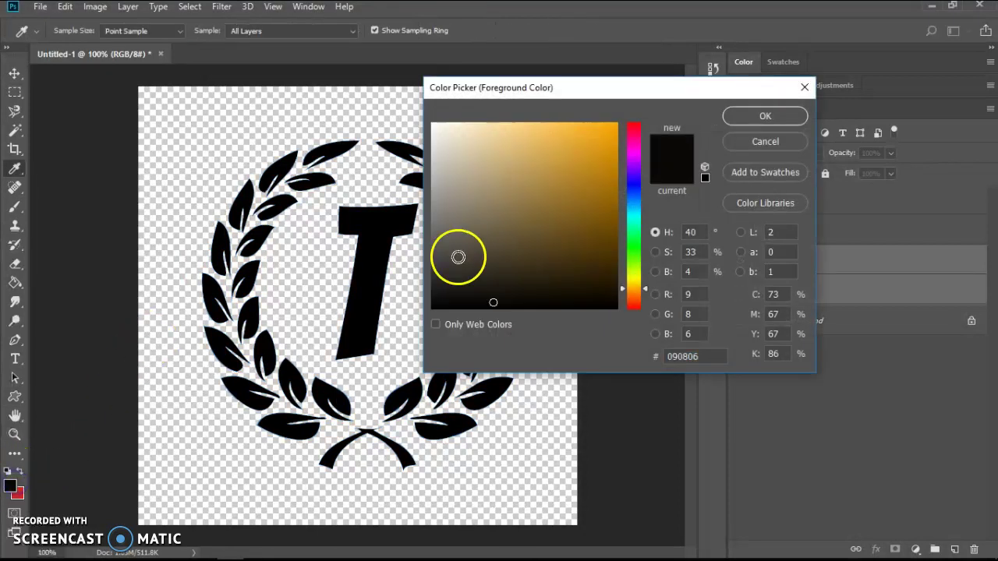
pyautogui.click(563, 158)
pyautogui.click(743, 119)
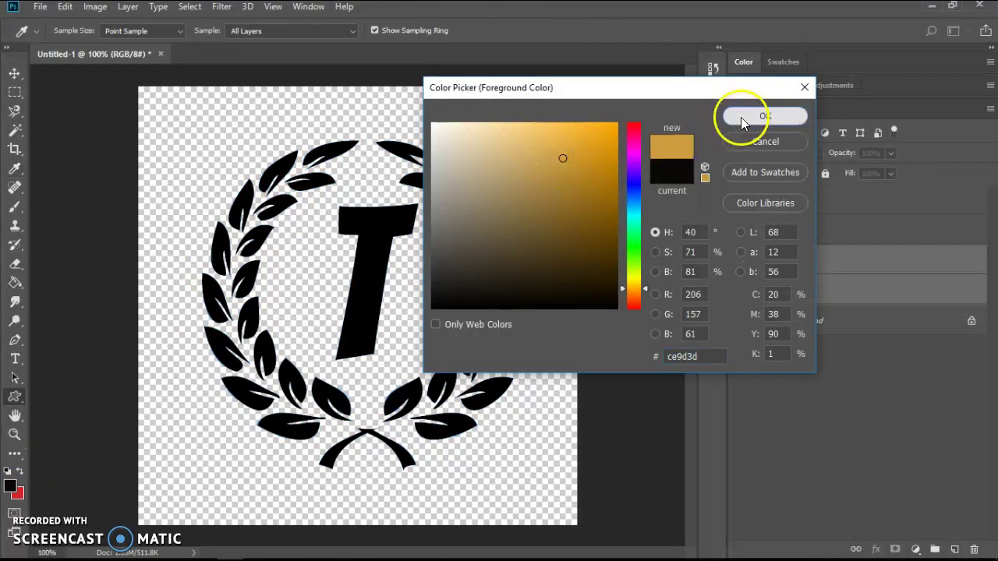
# Draw the T wreath about 259 px wide over the upper-left part of the canvas and fill it with yellow.
pyautogui.moveTo(184, 125); pyautogui.dragTo(379, 319)
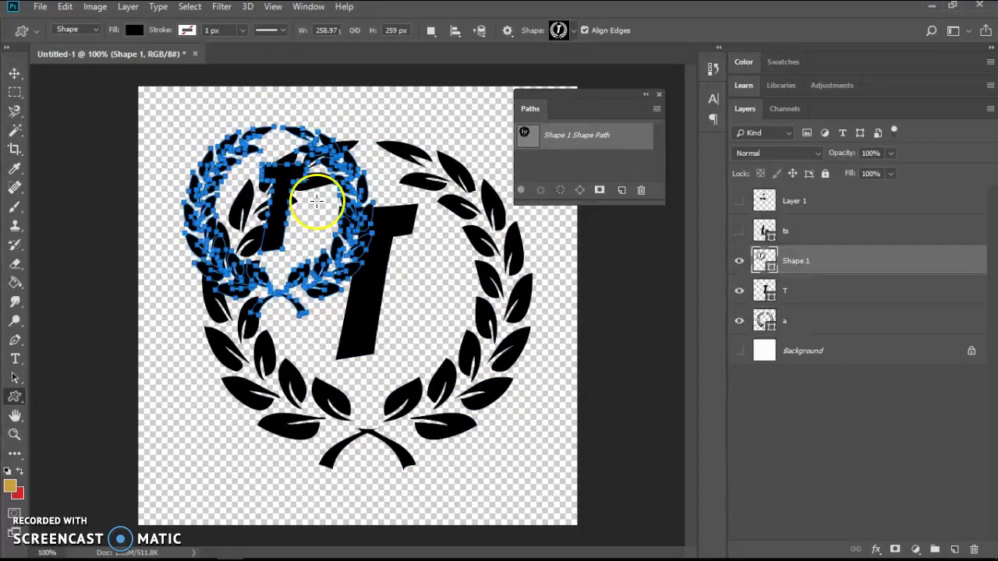
pyautogui.click(134, 30)
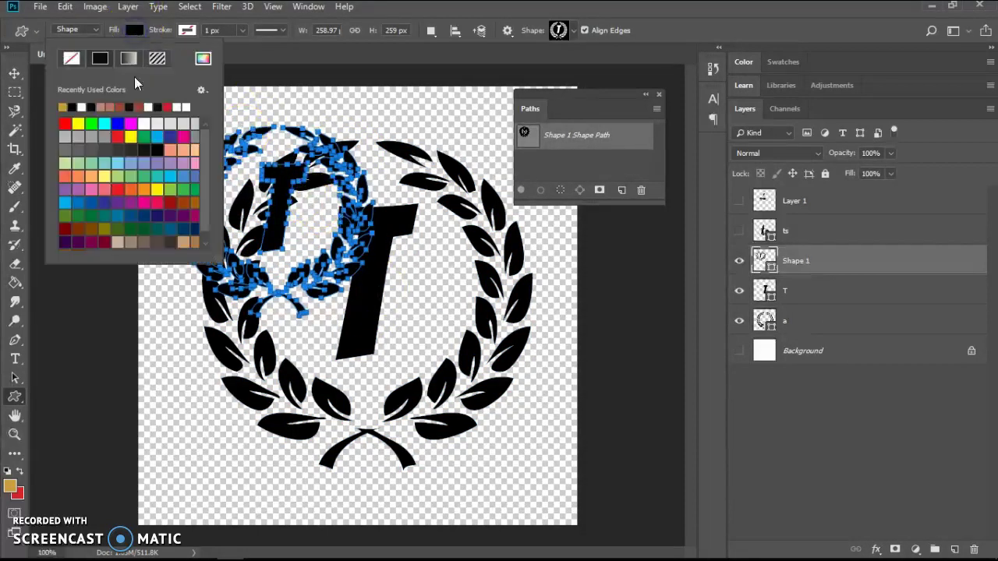
pyautogui.click(130, 137)
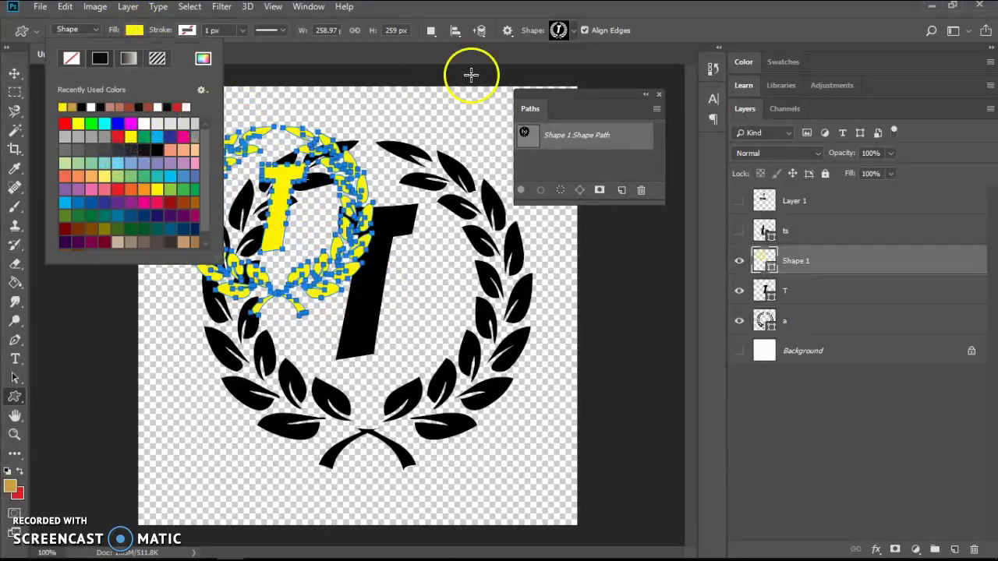
pyautogui.click(673, 25)
# Hide the T and a layers and move the yellow wreath to about the middle of the canvas.
pyautogui.click(740, 294)
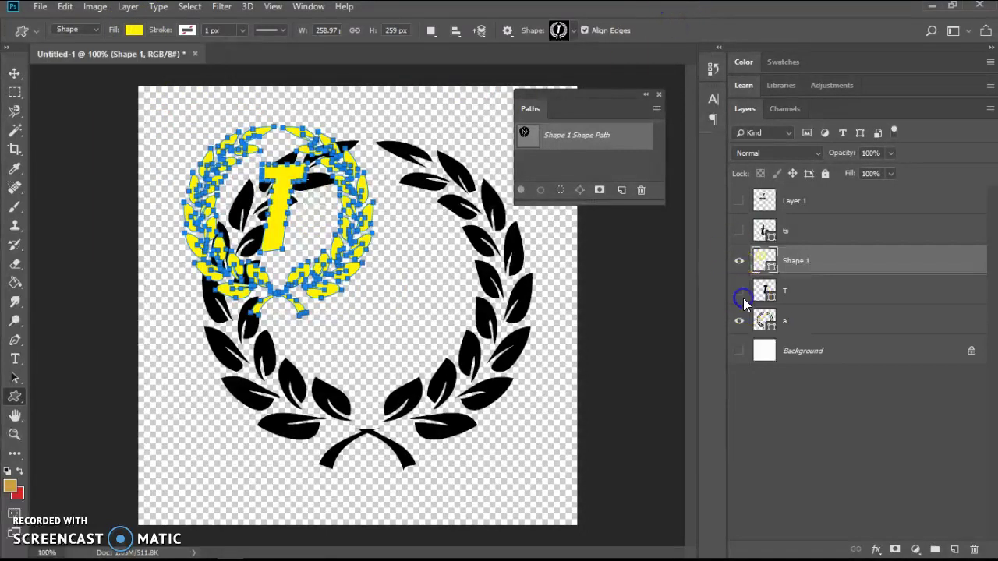
pyautogui.click(740, 323)
pyautogui.click(15, 73)
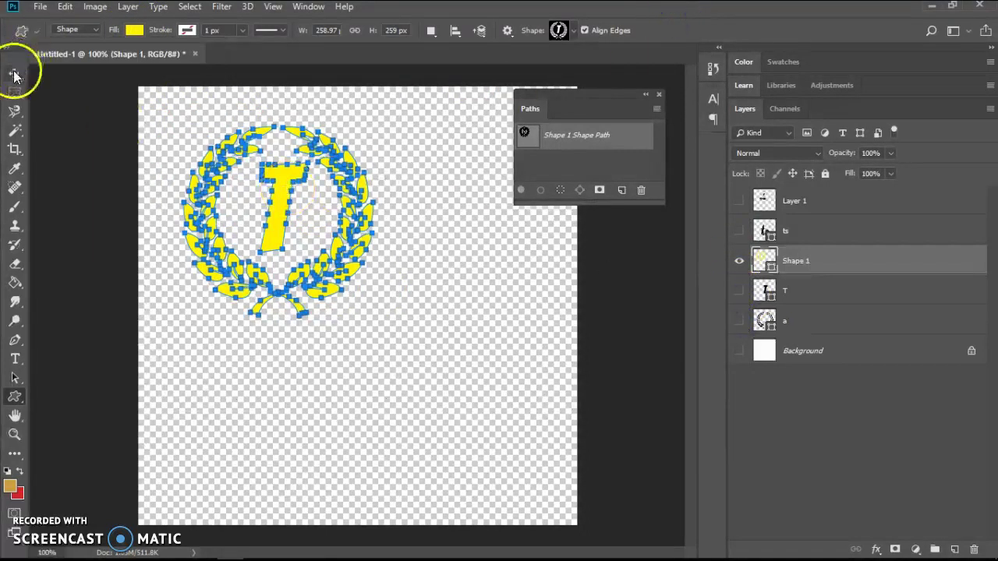
pyautogui.click(195, 272)
pyautogui.moveTo(275, 227); pyautogui.dragTo(379, 301)
pyautogui.click(394, 441)
pyautogui.click(380, 447)
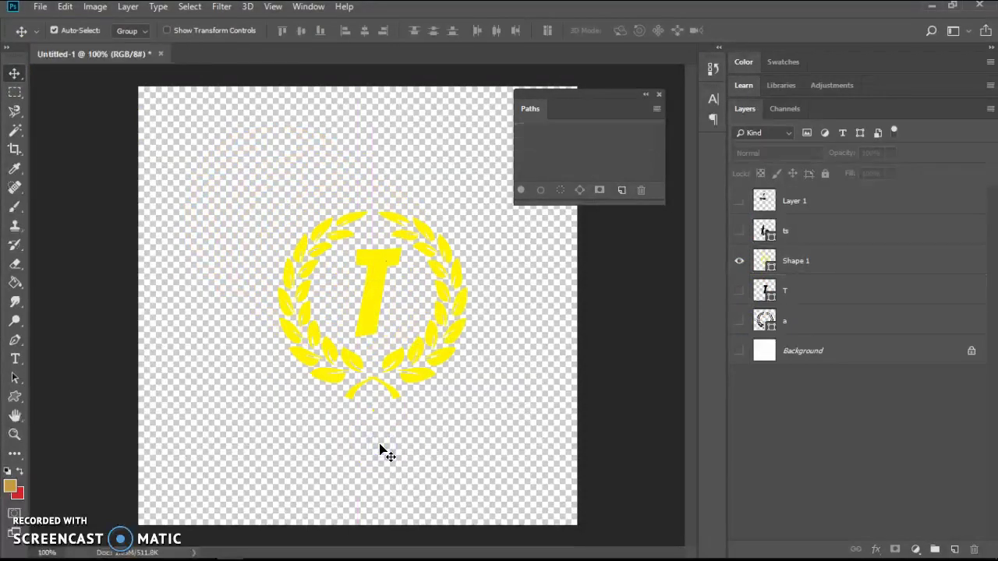
# Add a 1 px black outside Stroke effect to the yellow wreath's layer.
pyautogui.click(374, 301)
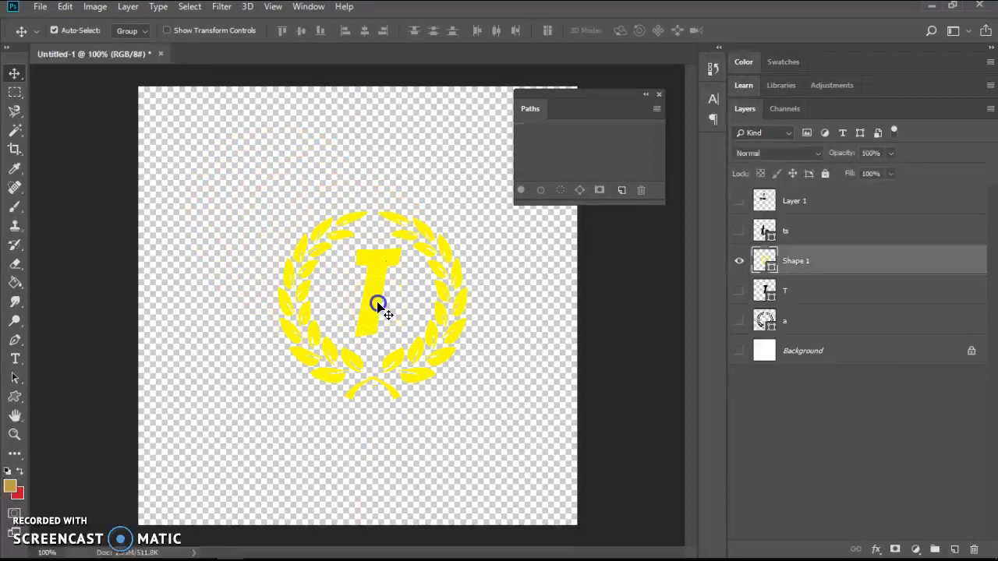
pyautogui.moveTo(891, 543)
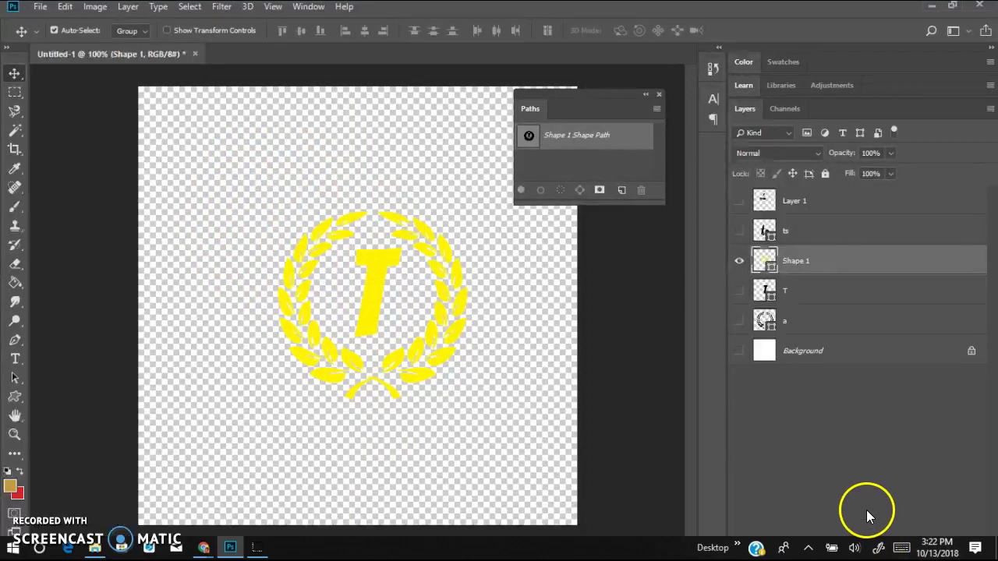
pyautogui.click(876, 551)
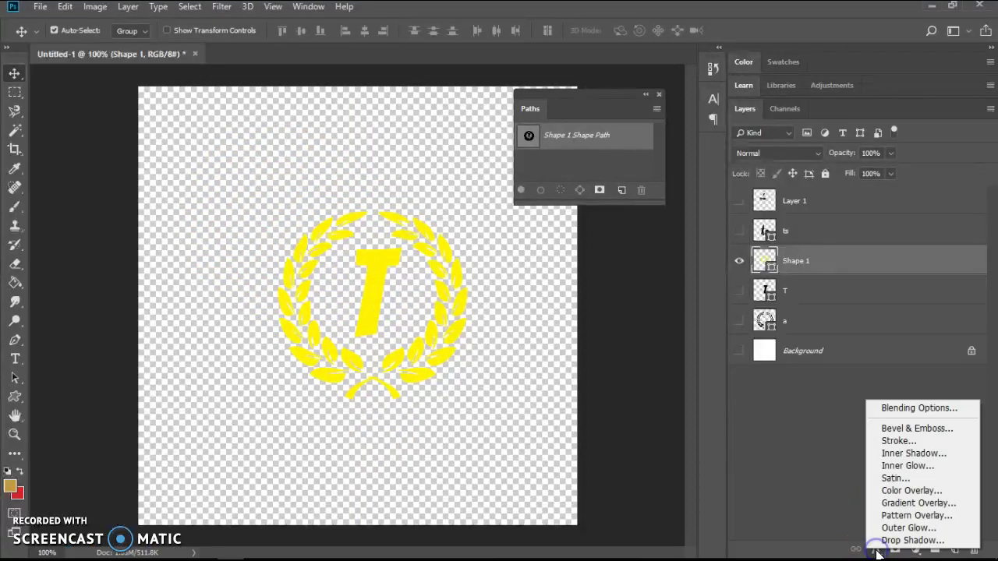
pyautogui.click(889, 441)
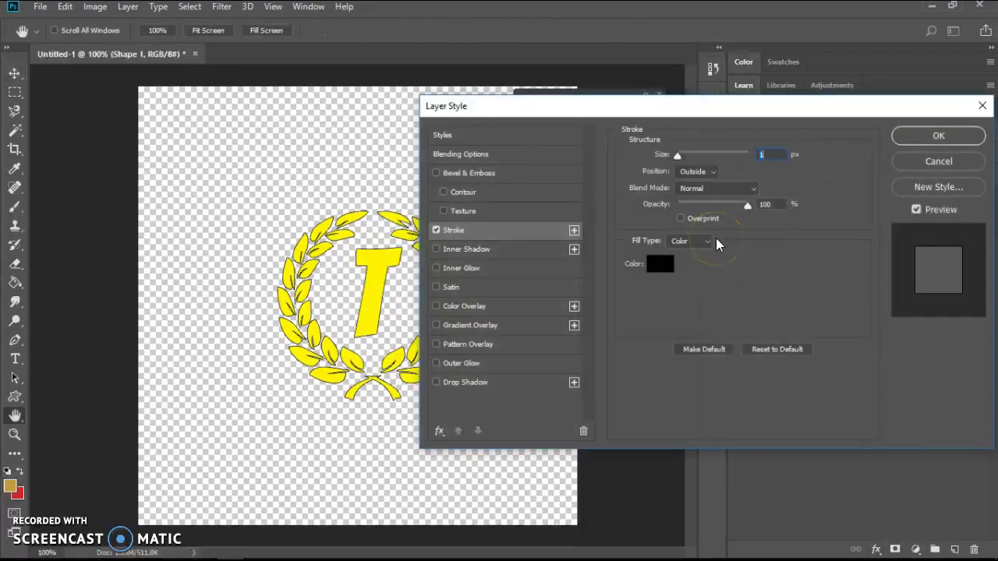
pyautogui.click(943, 136)
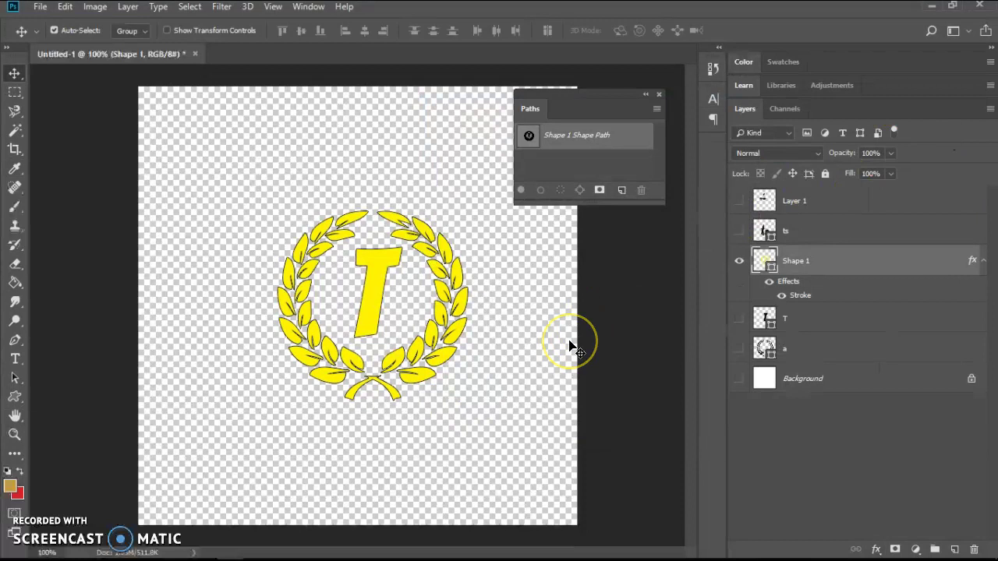
# Open the photo WIN_20170123_20_55_50_Pro.jpg from the Camera Roll folder in Pictures.
pyautogui.click(40, 6)
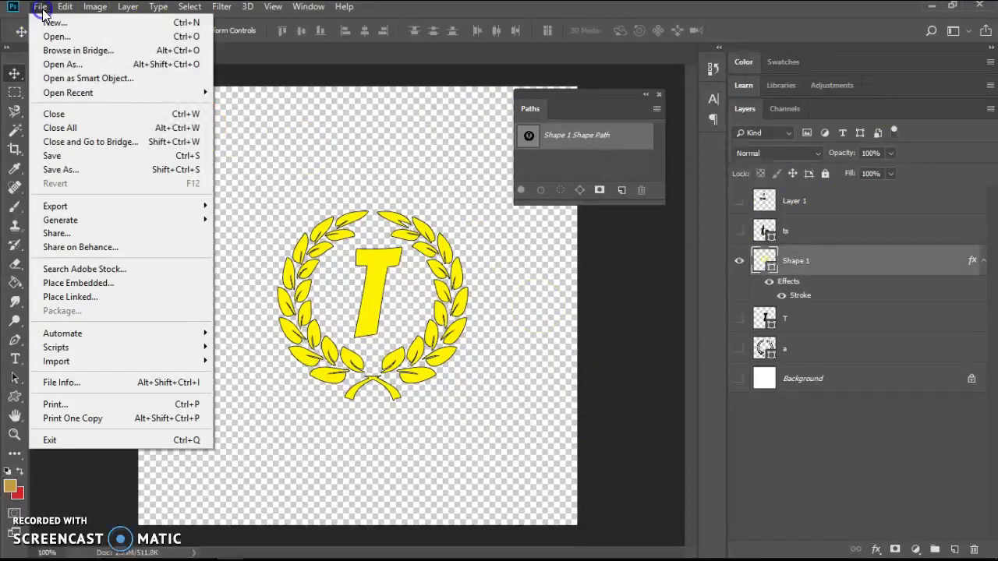
pyautogui.click(59, 37)
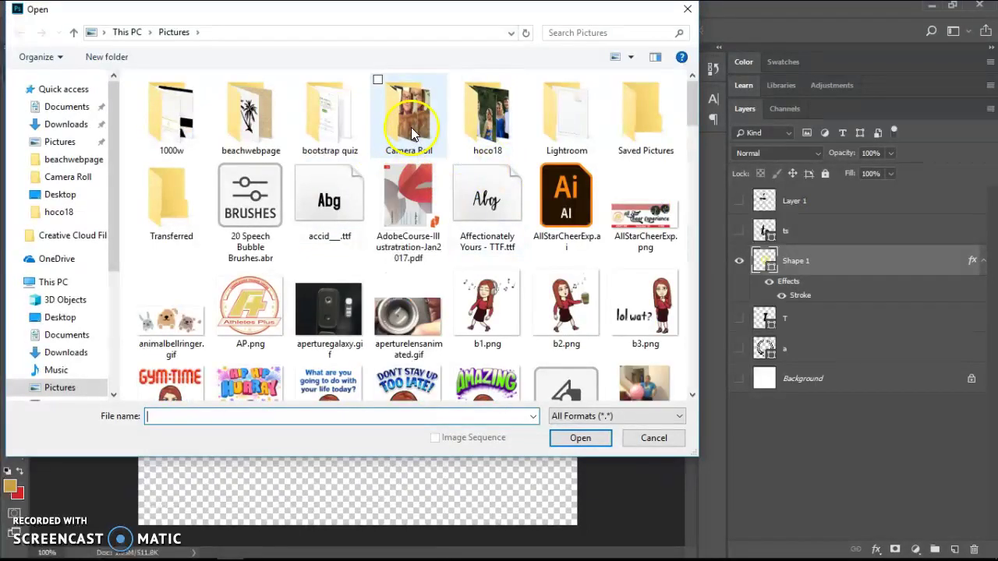
pyautogui.doubleClick(411, 127)
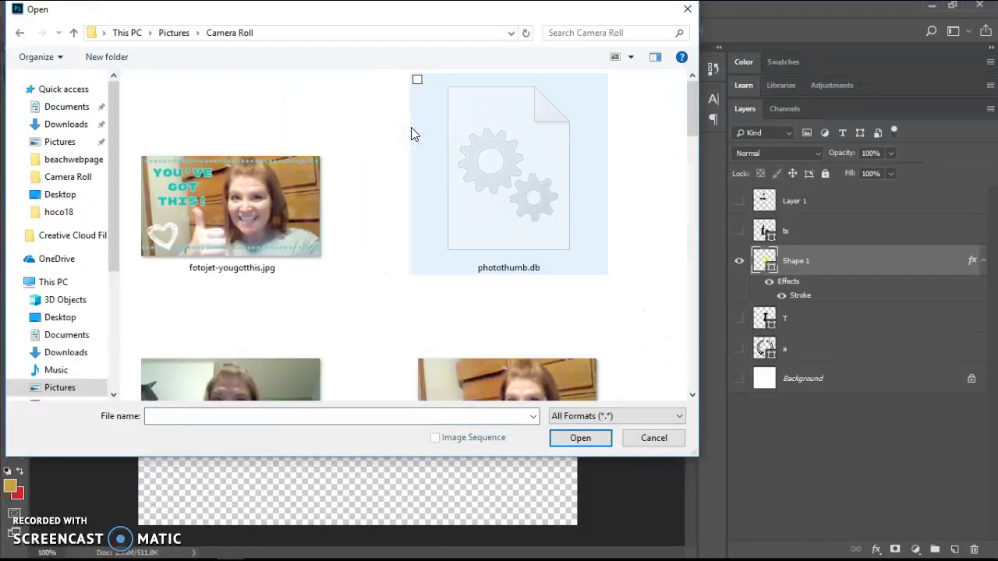
pyautogui.moveTo(694, 109); pyautogui.dragTo(691, 135)
pyautogui.doubleClick(523, 240)
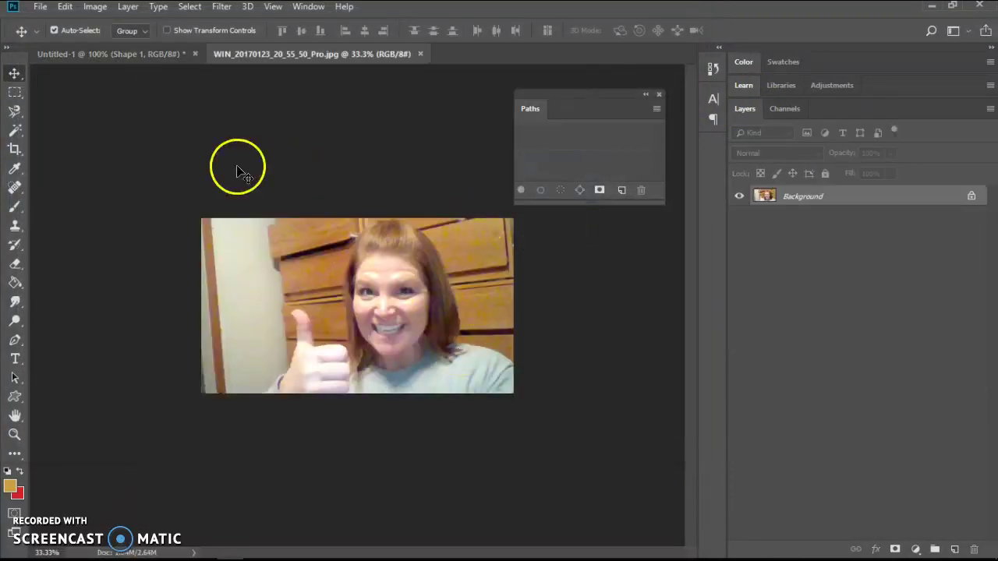
# Draw the T wreath custom shape about 328 px wide in the photo's upper-left corner and fill it with light gray.
pyautogui.click(14, 398)
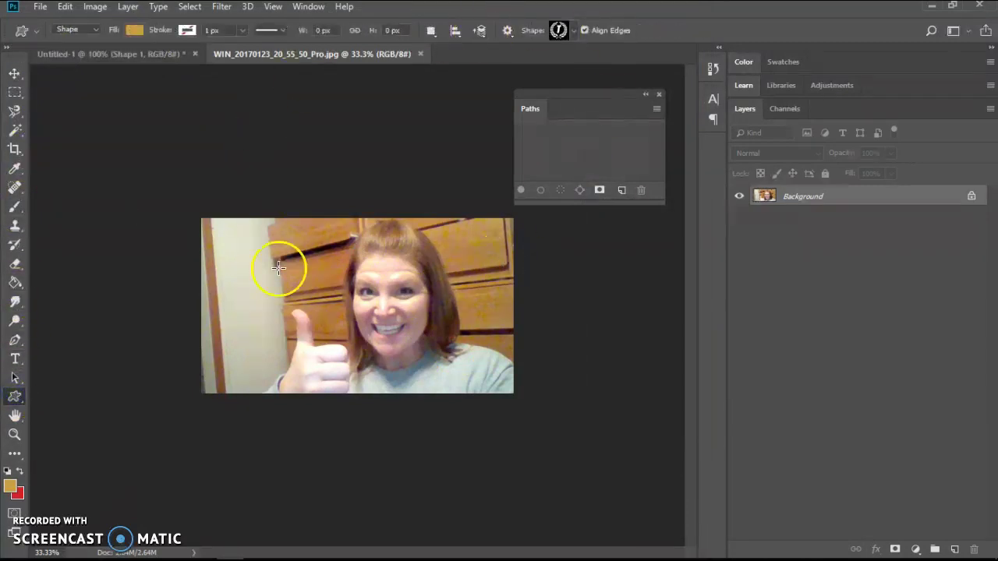
pyautogui.moveTo(226, 229); pyautogui.dragTo(296, 311)
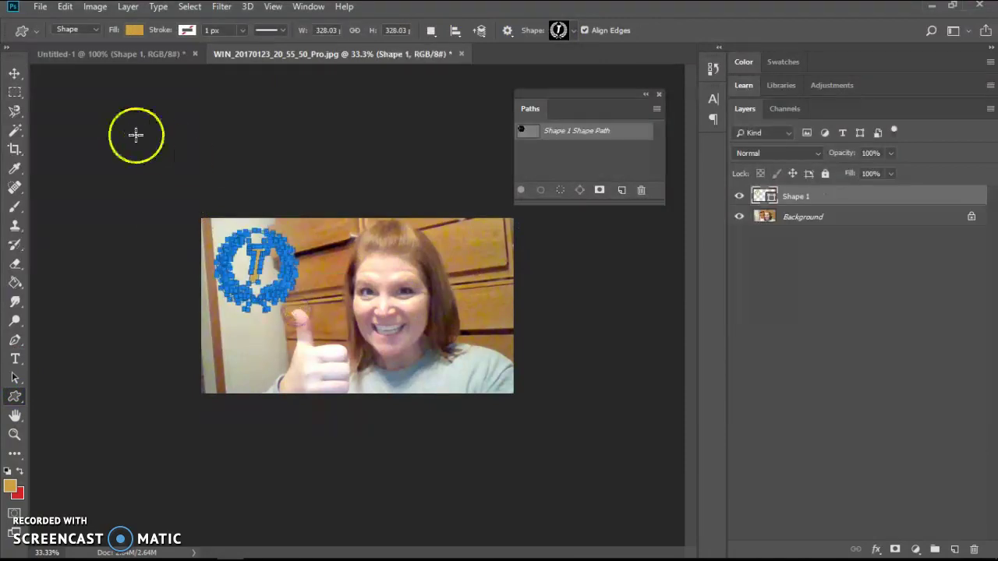
pyautogui.click(134, 31)
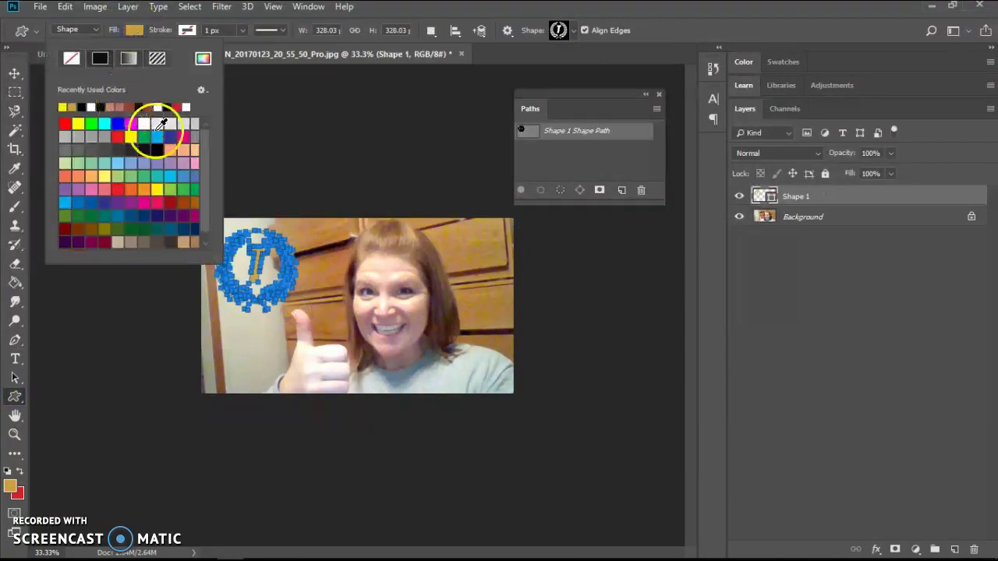
pyautogui.click(187, 125)
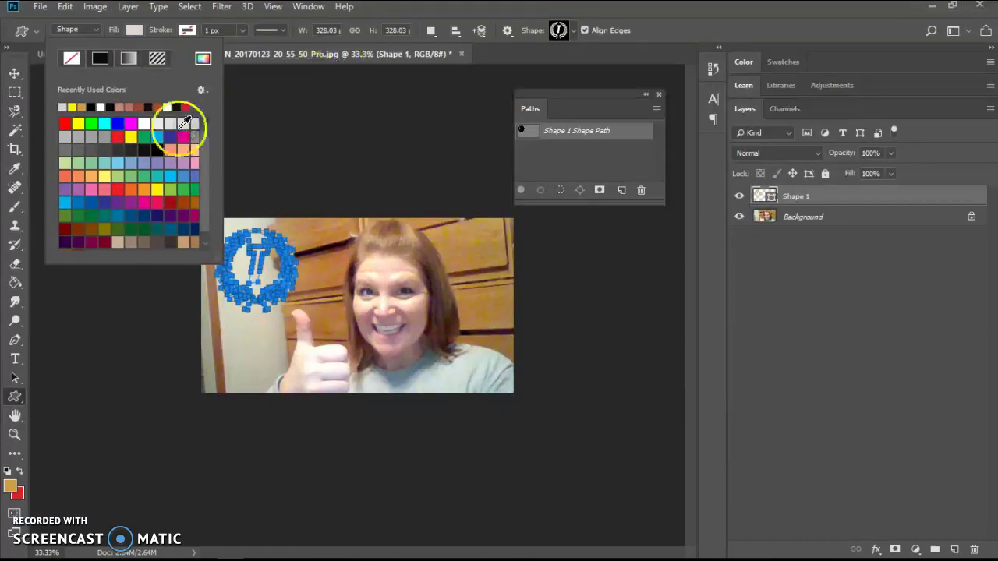
pyautogui.click(184, 124)
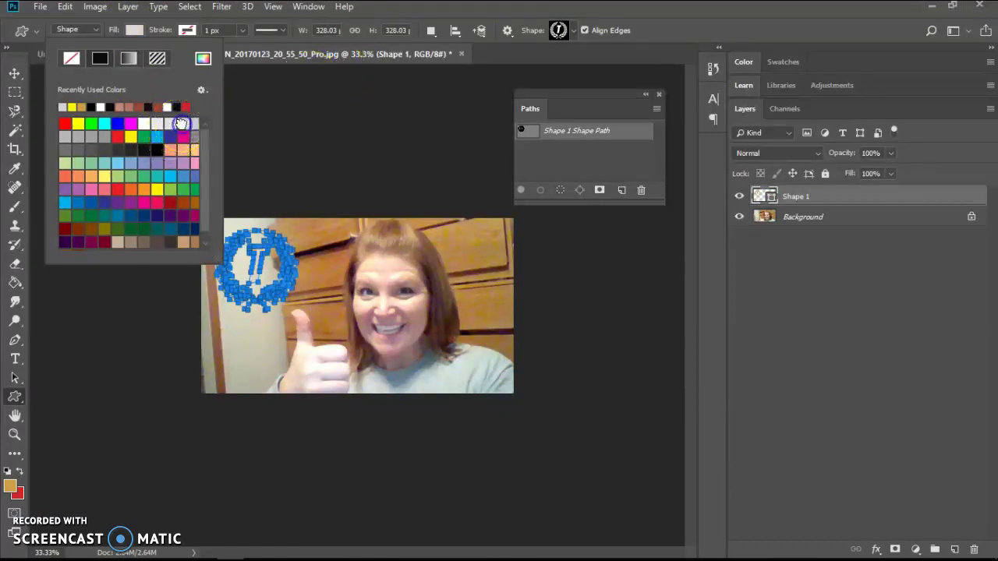
# Lower the T wreath shape layer's opacity to 42%.
pyautogui.click(440, 29)
pyautogui.click(803, 217)
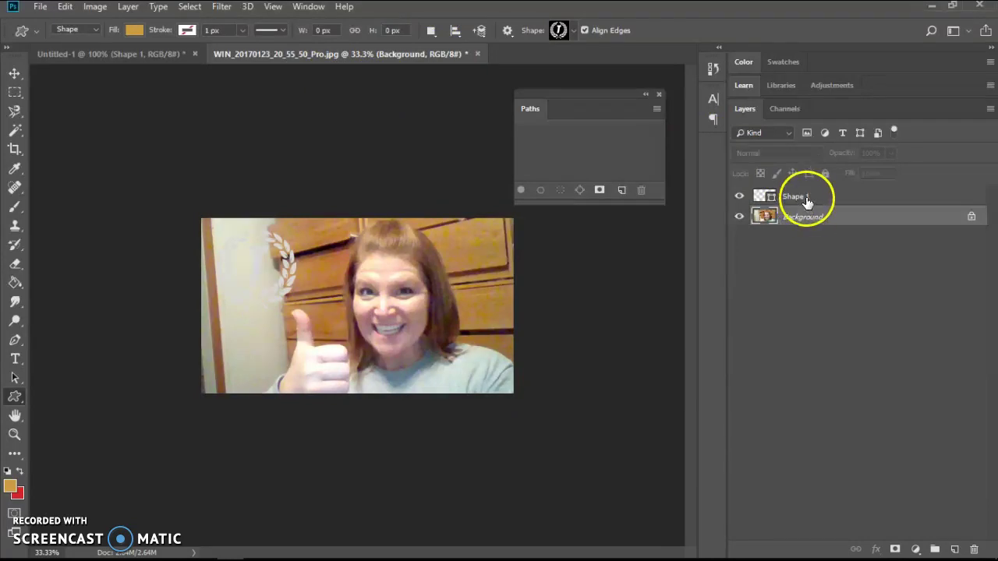
pyautogui.click(806, 200)
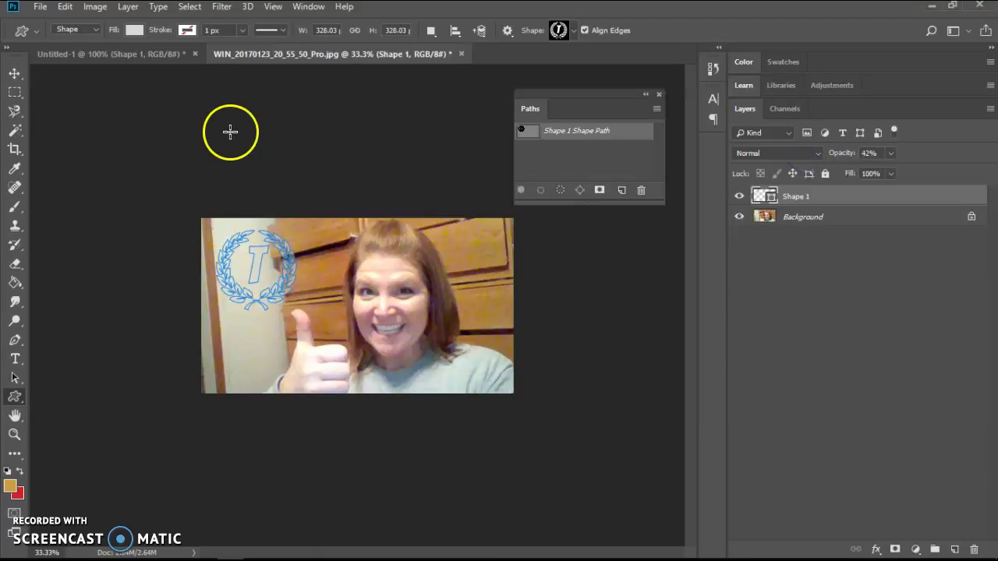
# Move the T wreath to the photo's upper-right corner and scale it down proportionally to about 64%.
pyautogui.click(15, 73)
pyautogui.moveTo(296, 288); pyautogui.dragTo(500, 273)
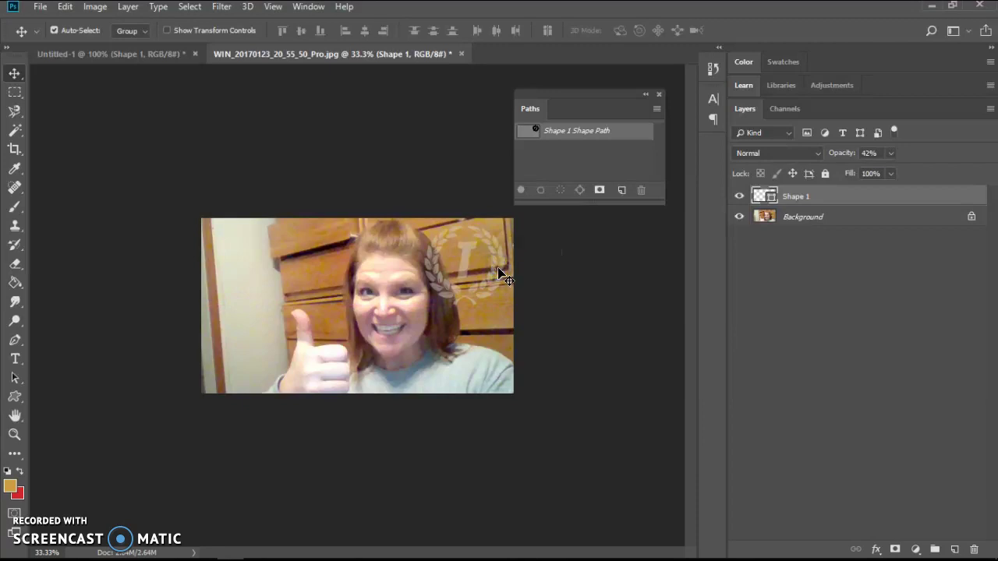
pyautogui.hotkey('ctrl', 't')
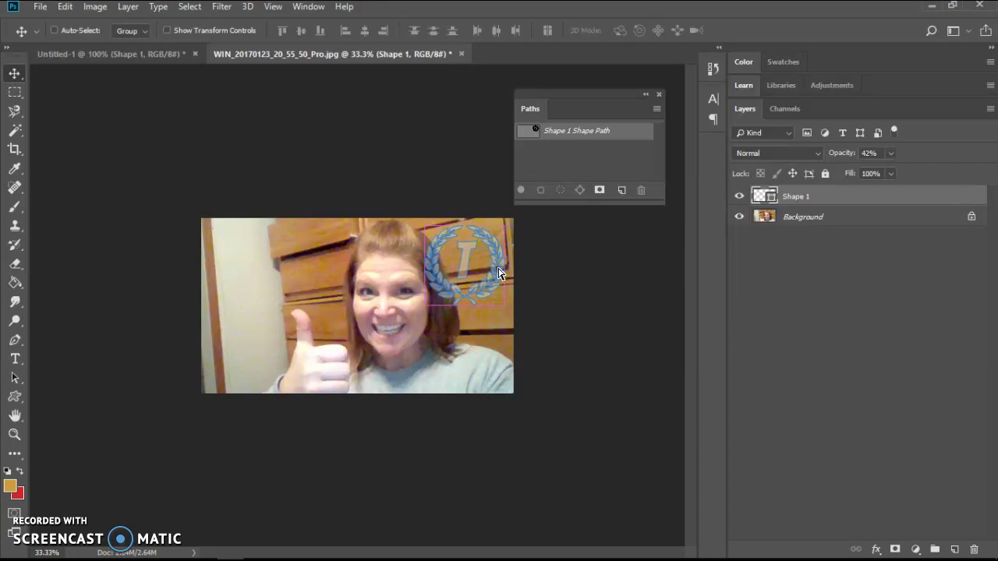
pyautogui.moveTo(428, 306); pyautogui.dragTo(461, 278)
pyautogui.moveTo(480, 309); pyautogui.dragTo(481, 309)
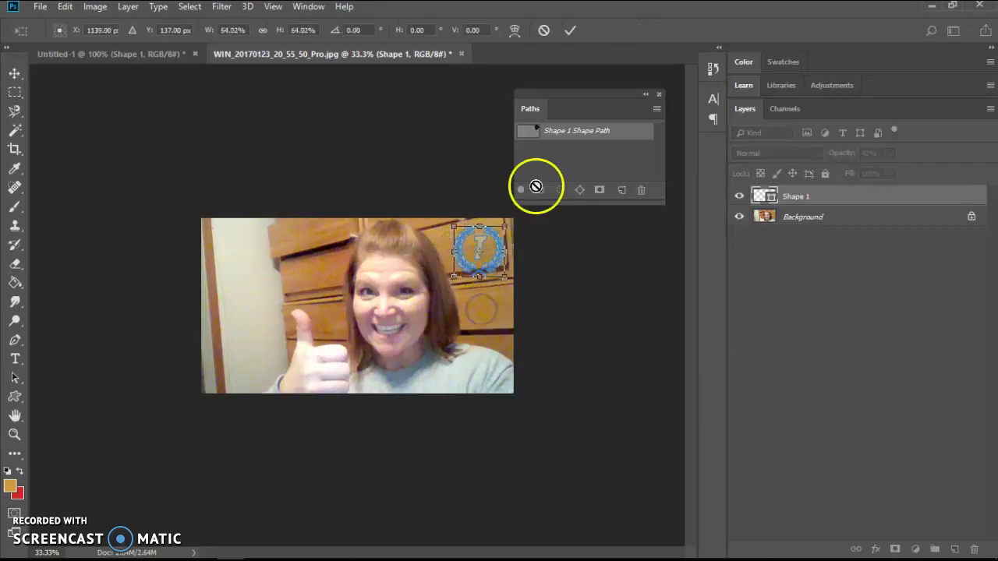
pyautogui.click(571, 31)
# Set the T wreath layer's opacity to 23% and make the Background layer active.
pyautogui.moveTo(853, 155); pyautogui.dragTo(836, 159)
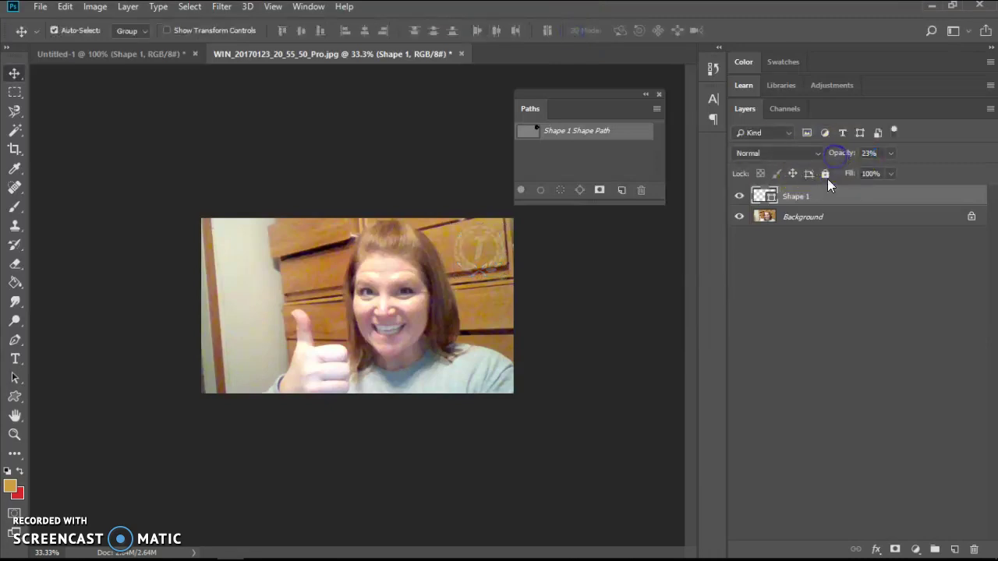
pyautogui.click(811, 218)
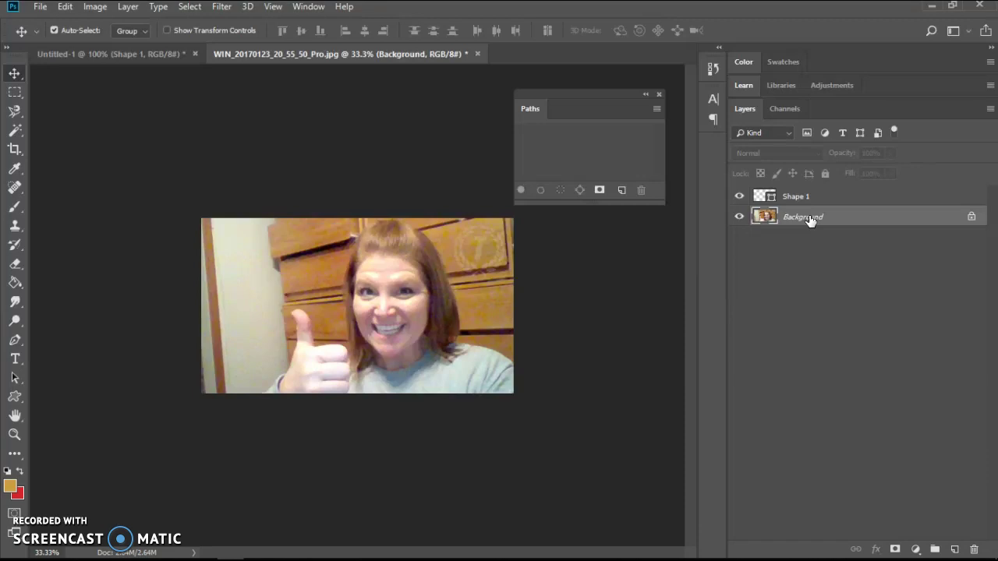